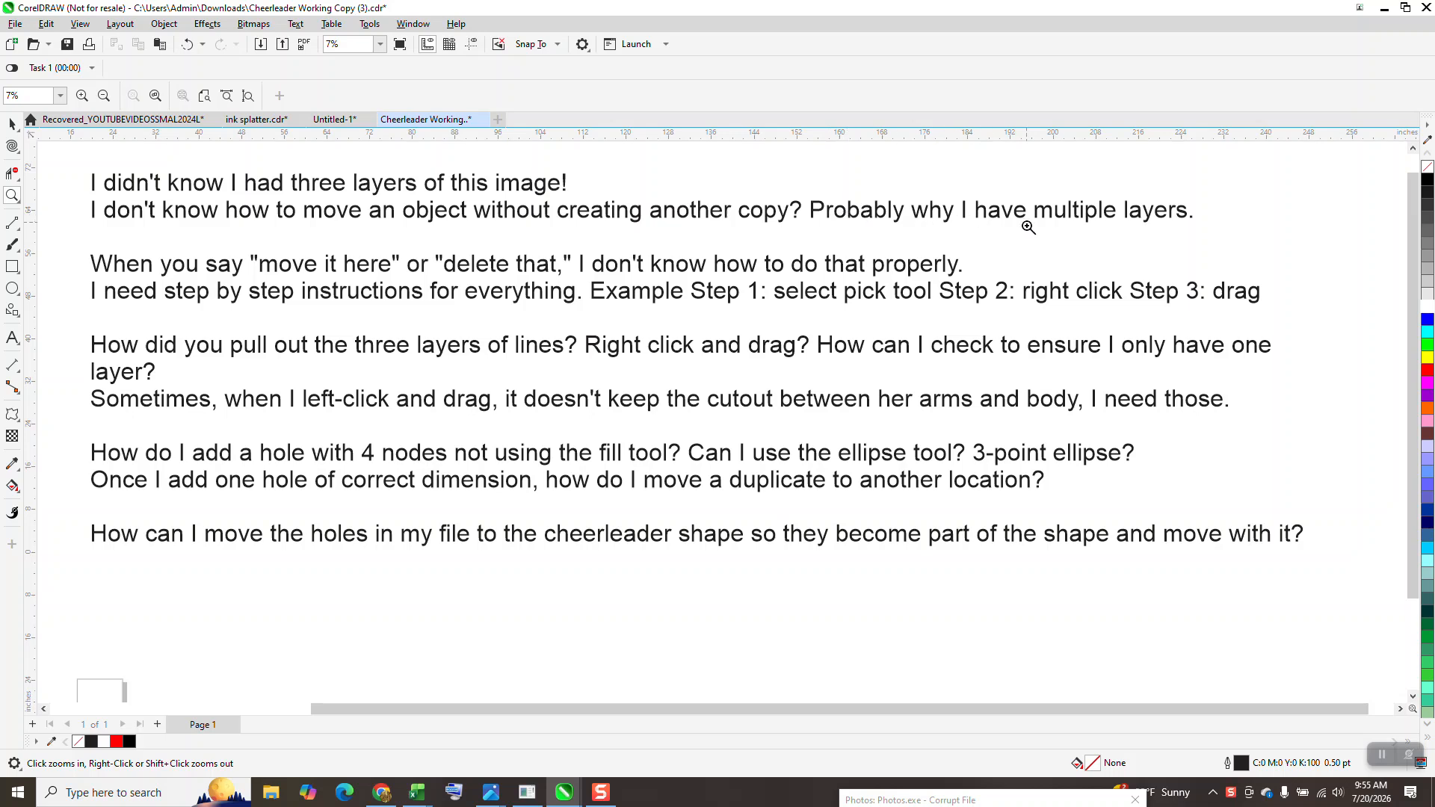
Check the selection of the cheerleader shape, clear it, and set the nudge distance to 30 inches
right_click(1080, 228)
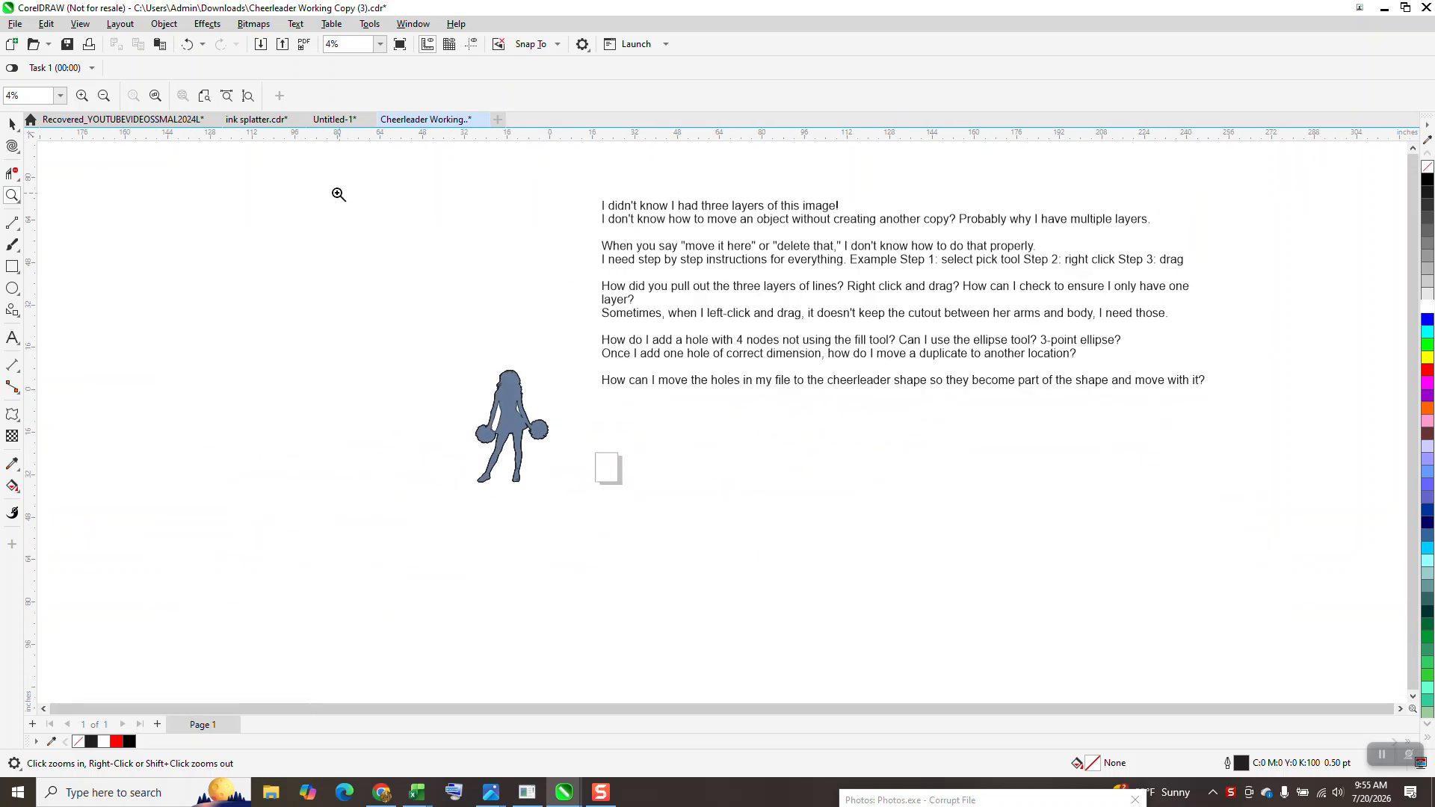
left_click(12, 124)
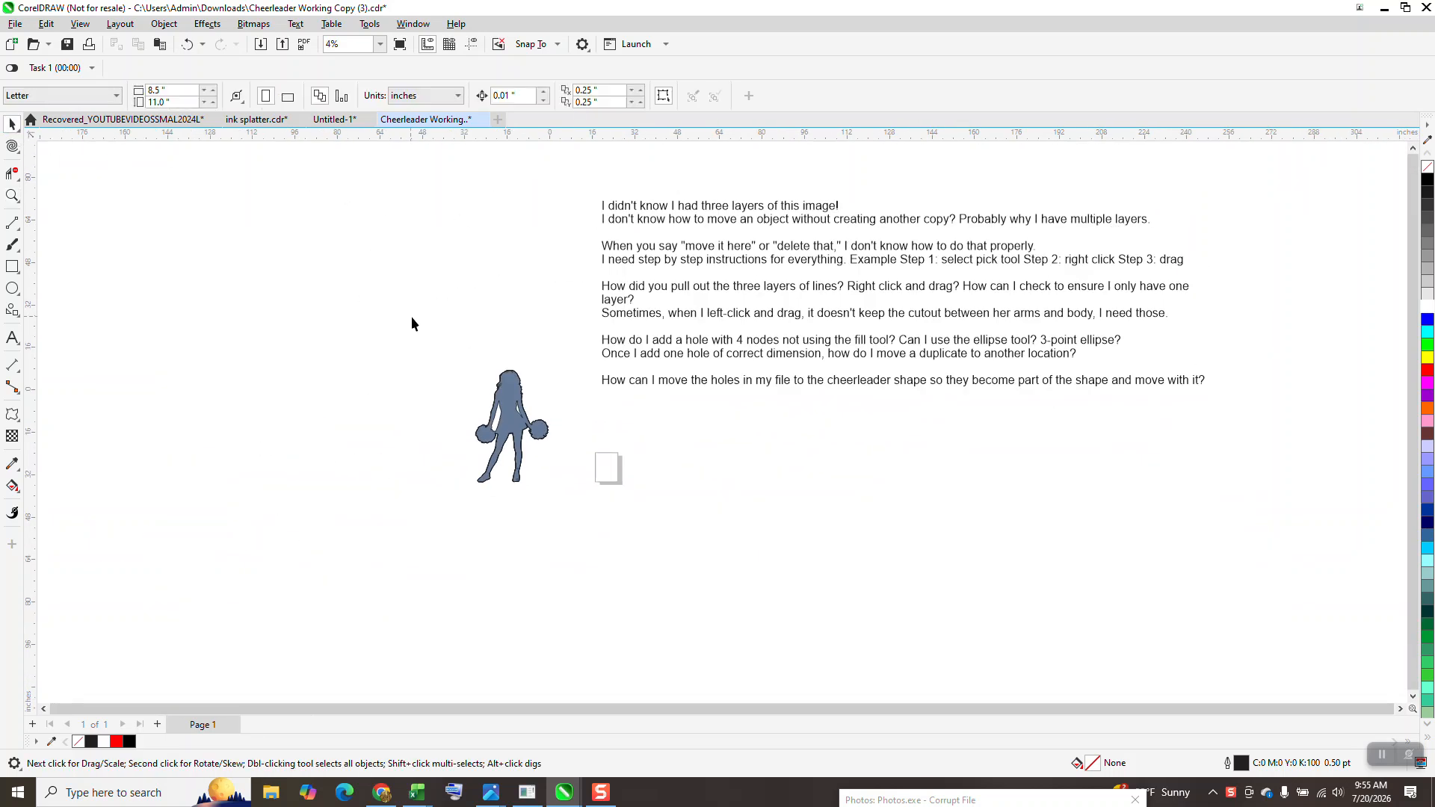
left_click(510, 387)
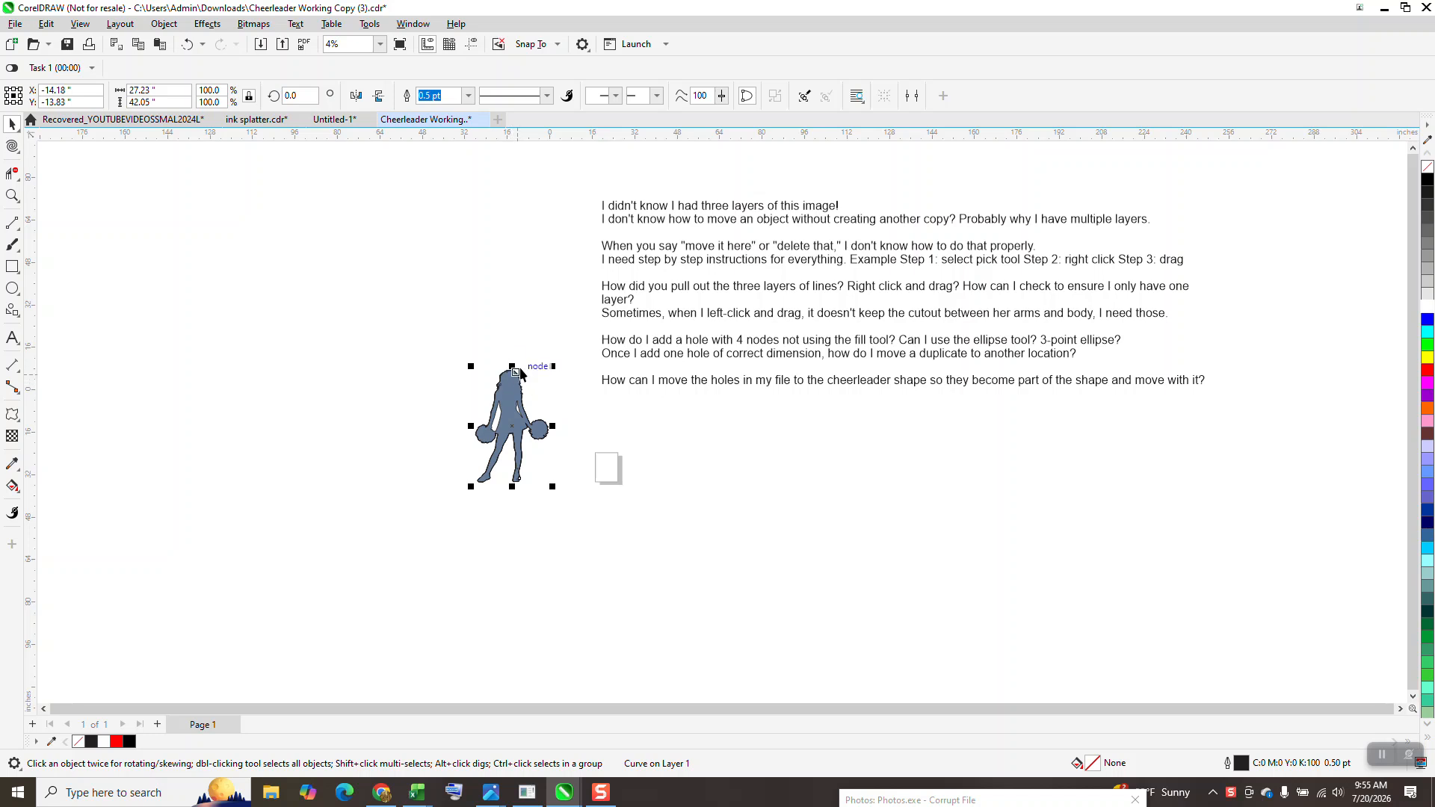
left_click(516, 312)
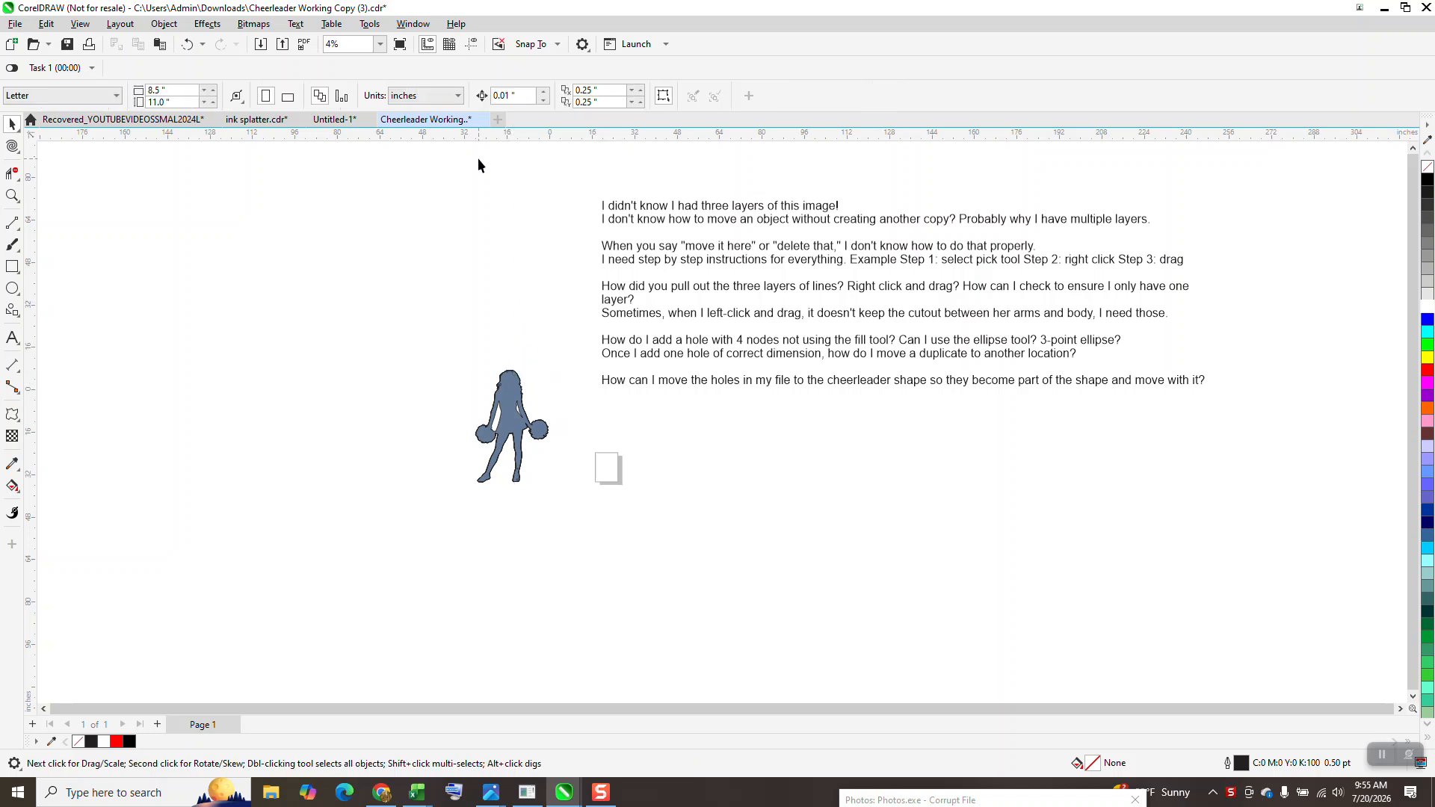
left_click(515, 409)
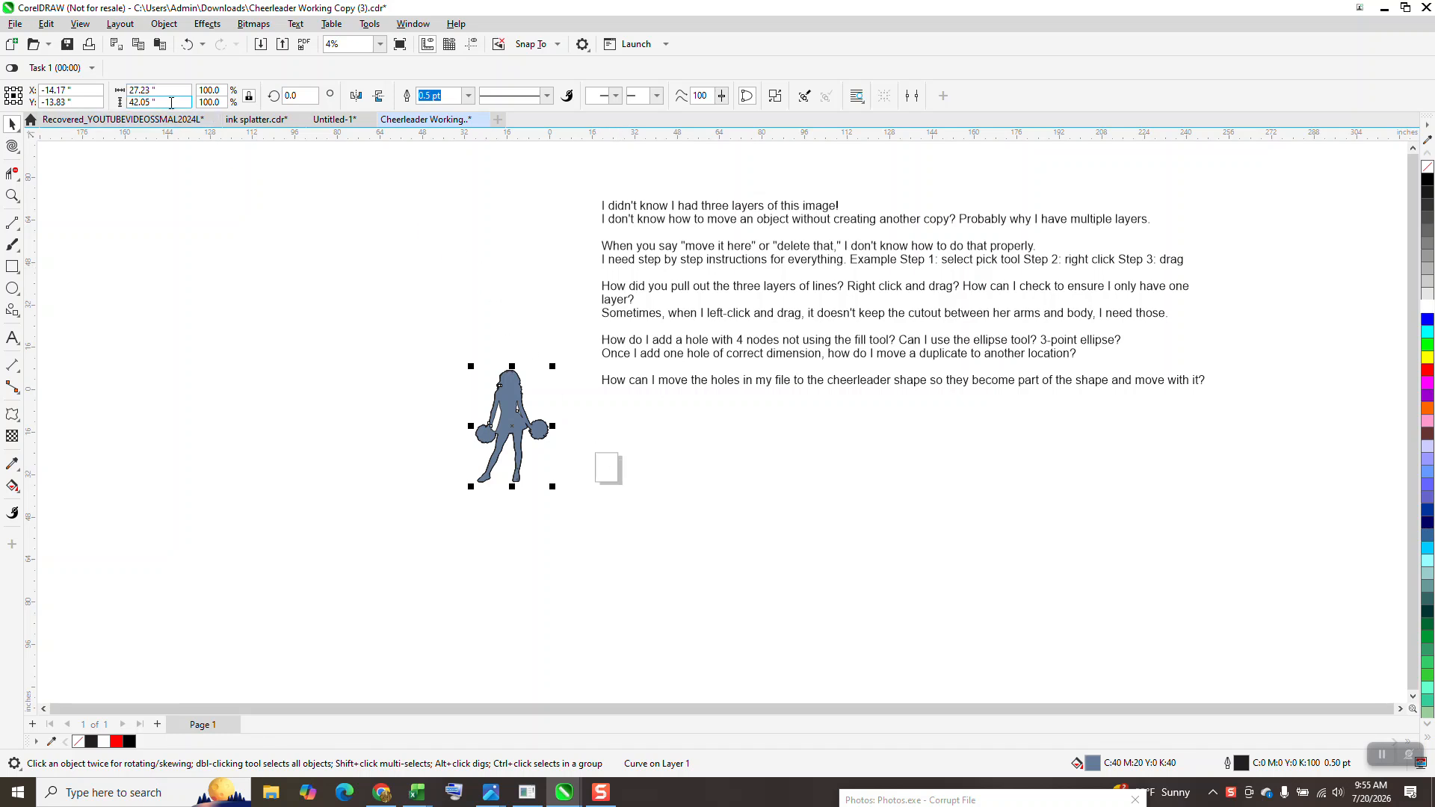
left_click(223, 214)
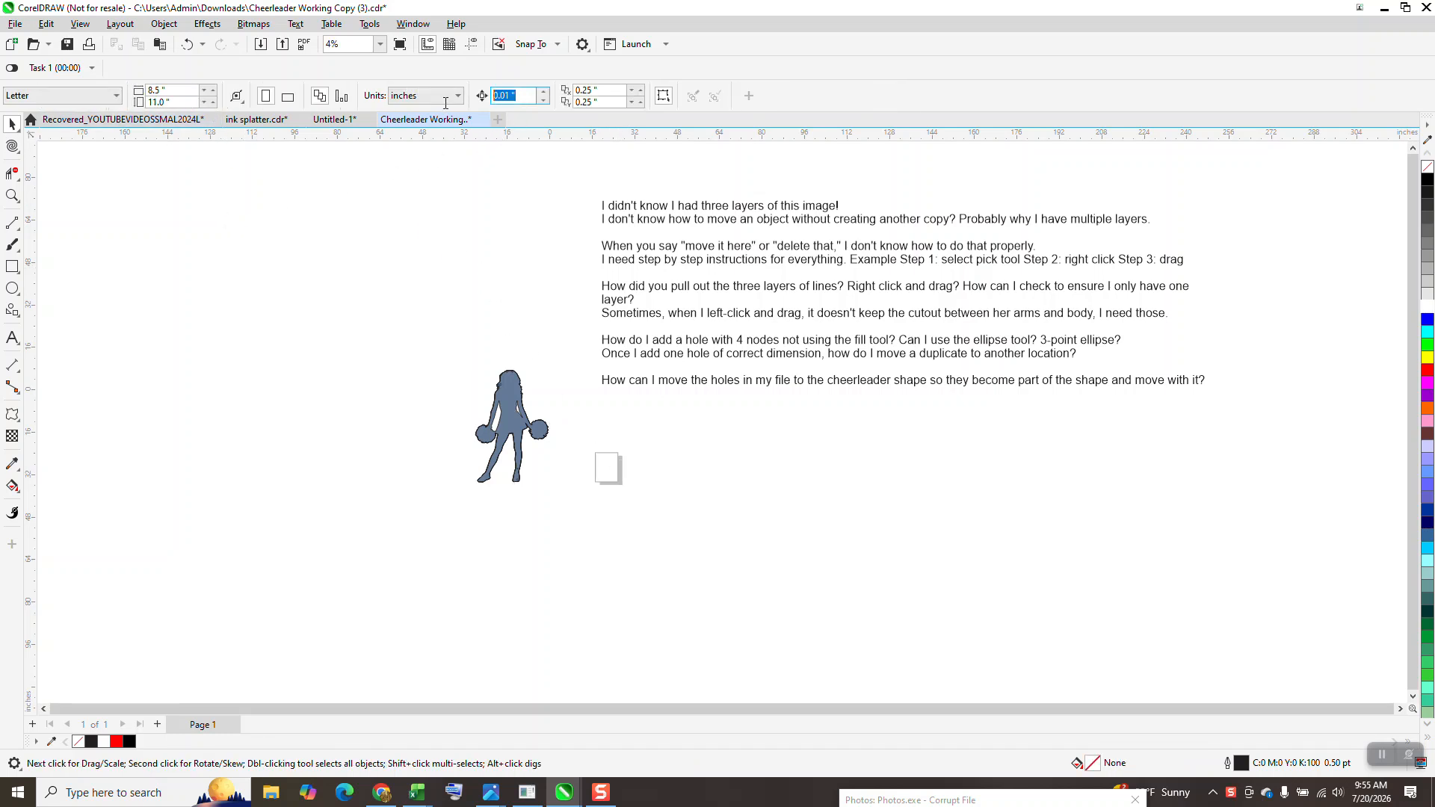
type("30")
Set both the horizontal and vertical duplicate distances to 0 inches
left_click(594, 90)
left_click_drag(596, 91, 479, 108)
type("0")
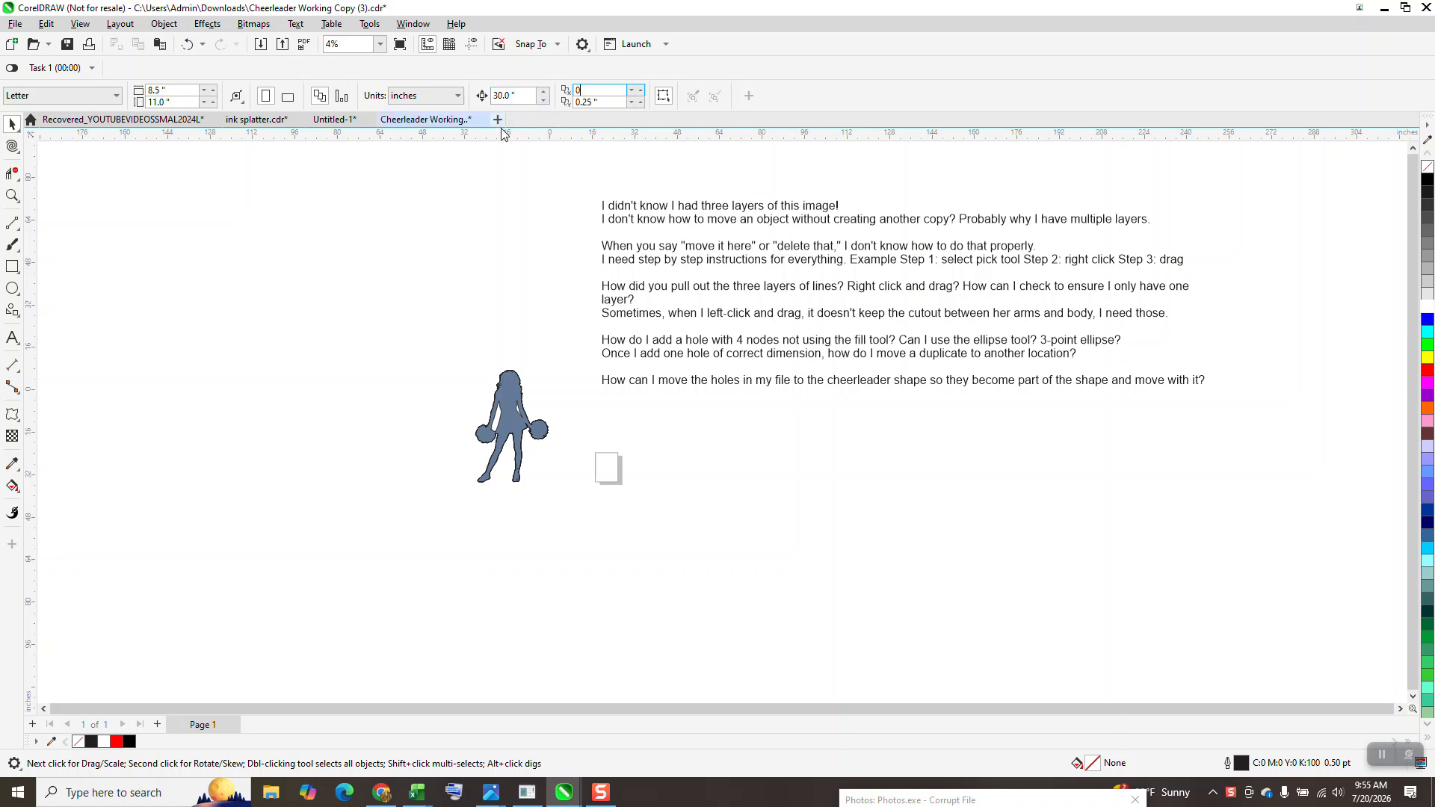
left_click_drag(603, 105, 564, 111)
type("0")
Set both the horizontal and vertical duplicate distances to 0.25 inches
double_click(595, 90)
type(".25.5")
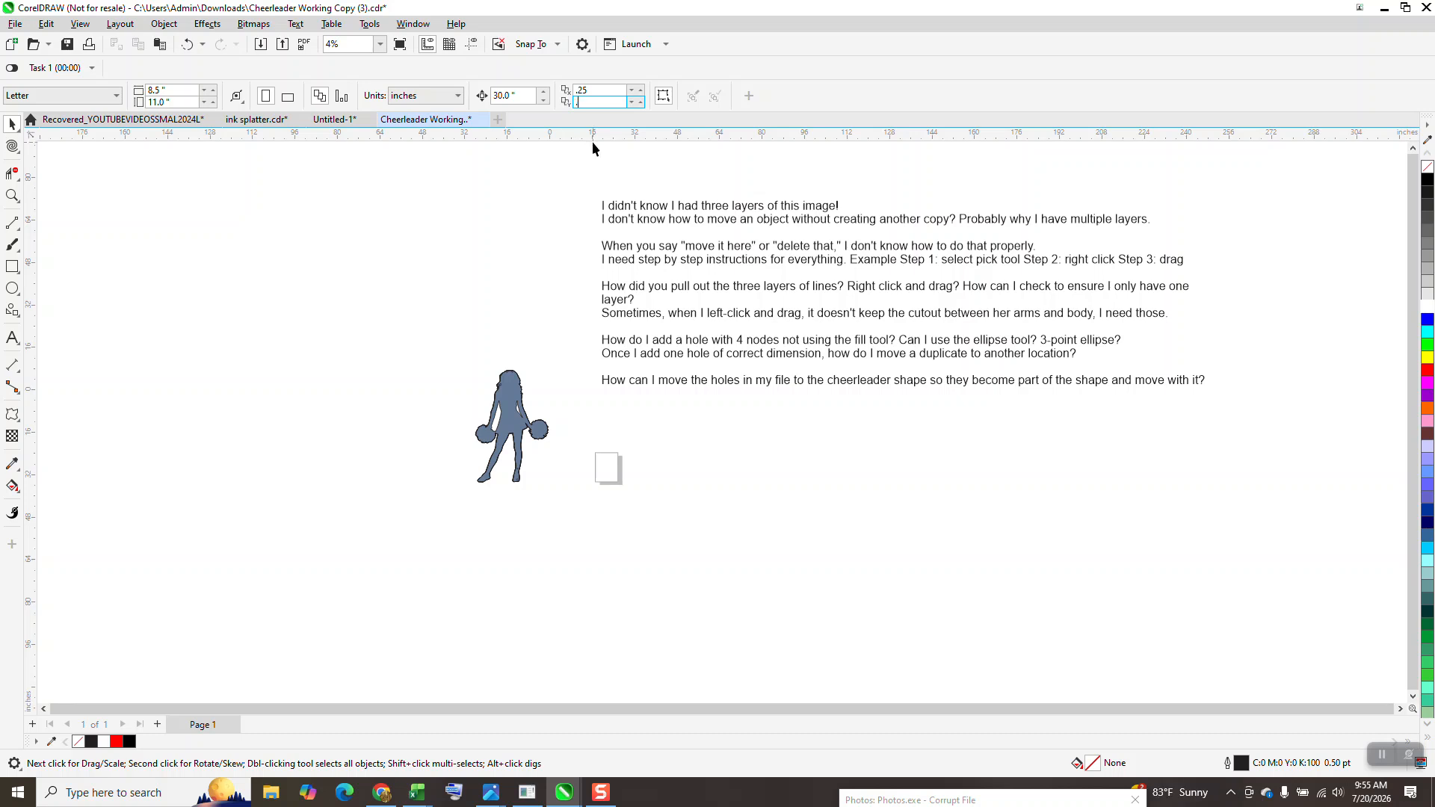
key("BackSpace")
type("25")
Duplicate the top cheerleader outline, move the copy up and to the right, and undo the duplication
left_click(512, 401)
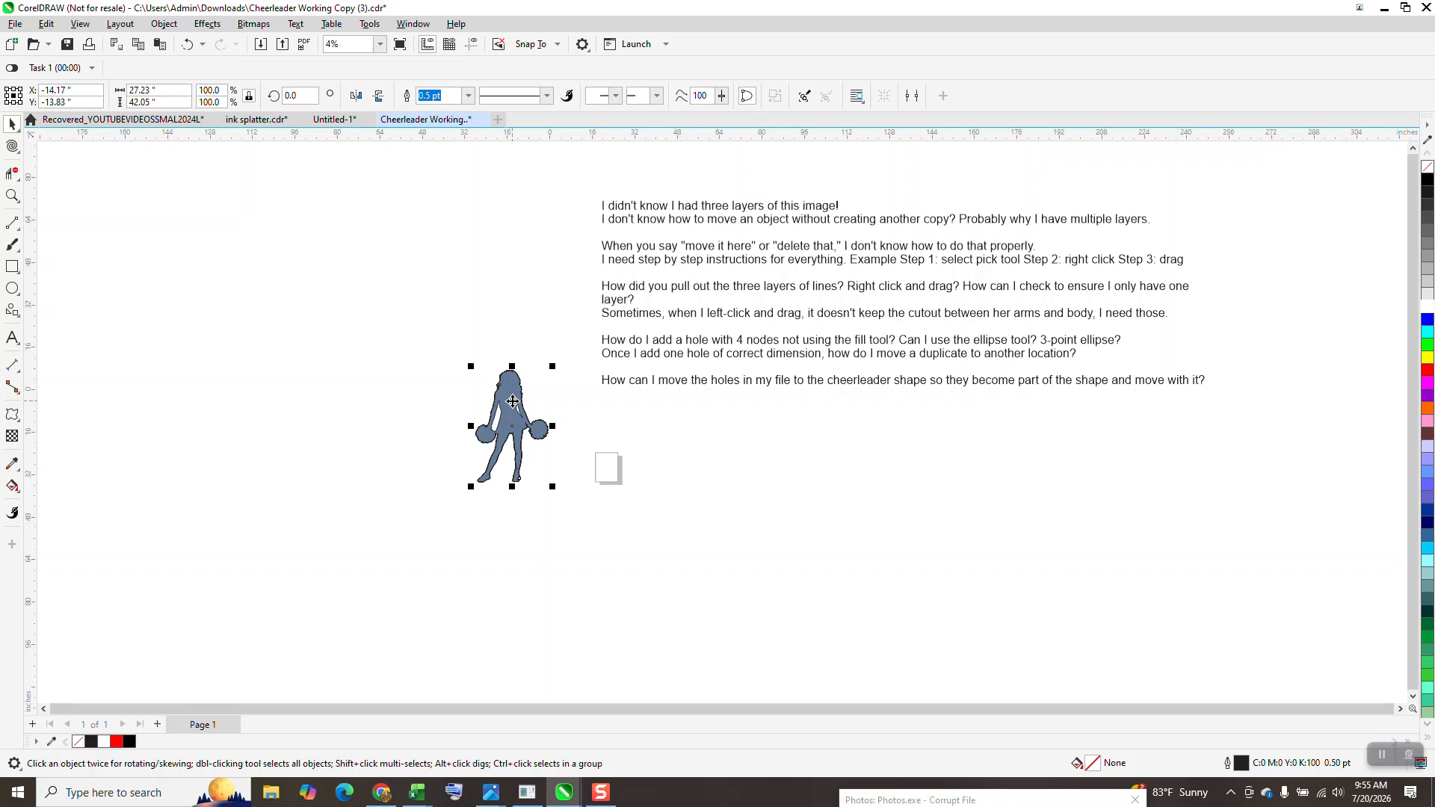
key("ctrl+d")
left_click(12, 196)
left_click_drag(453, 336, 561, 413)
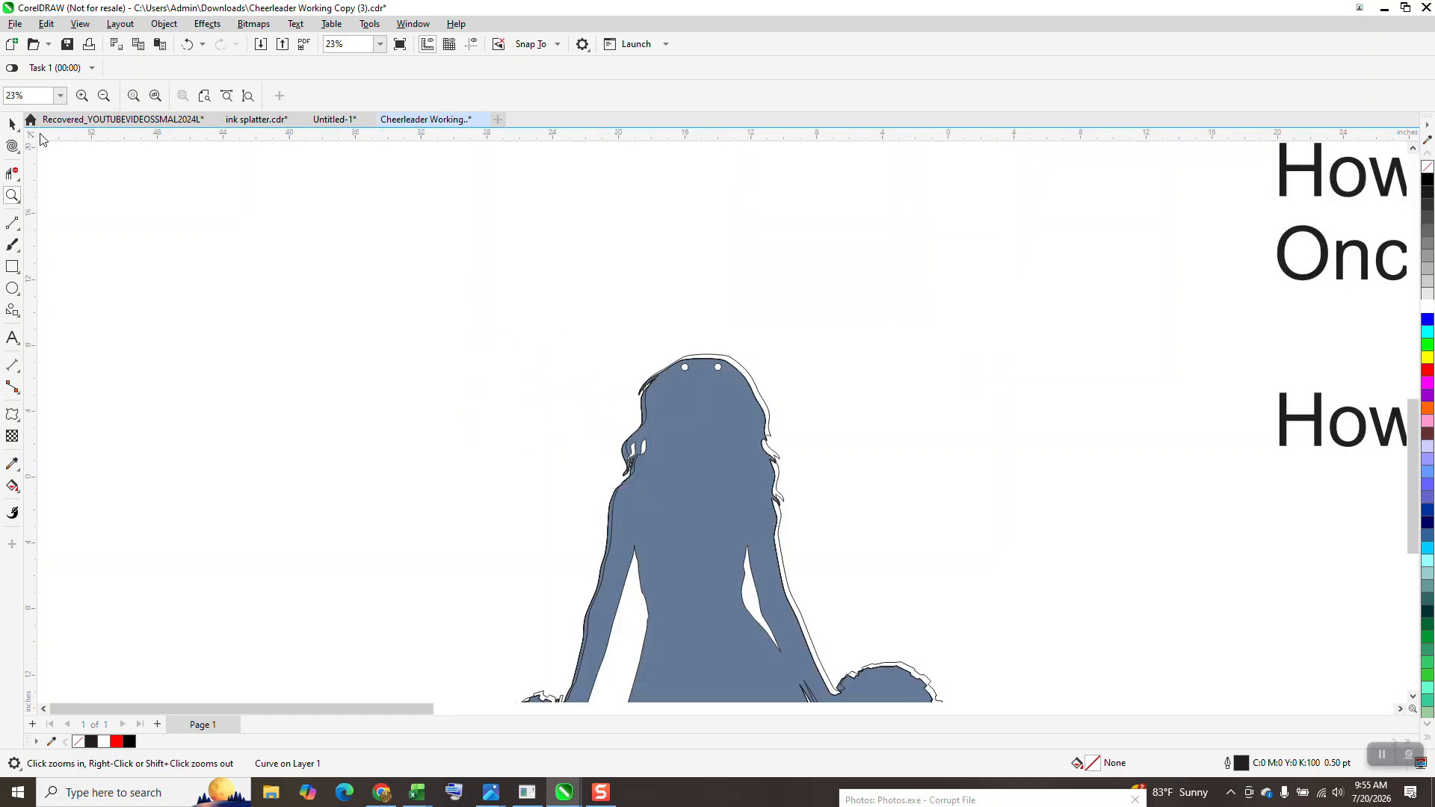
left_click(13, 125)
left_click(770, 366)
left_click_drag(770, 366, 802, 333)
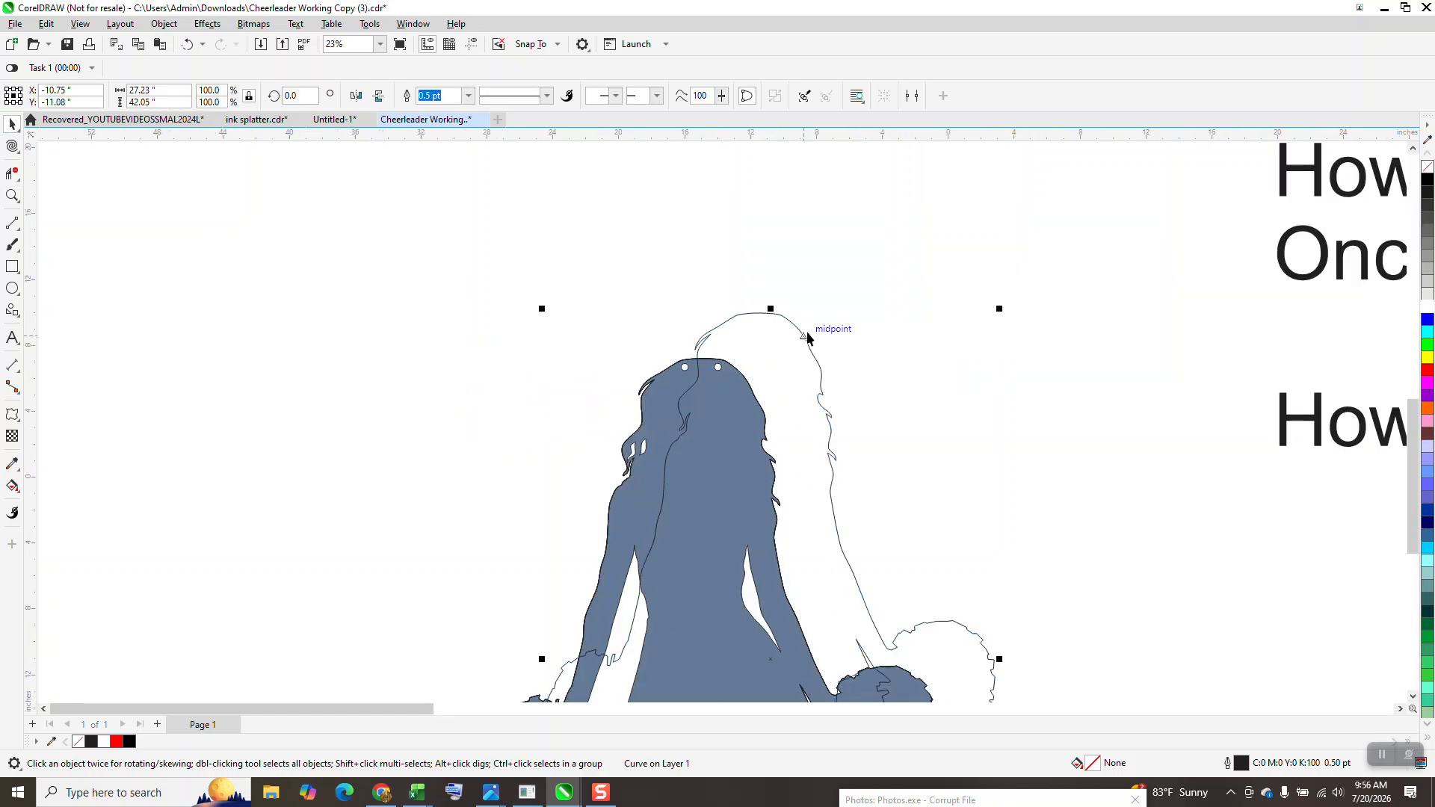
left_click(188, 45)
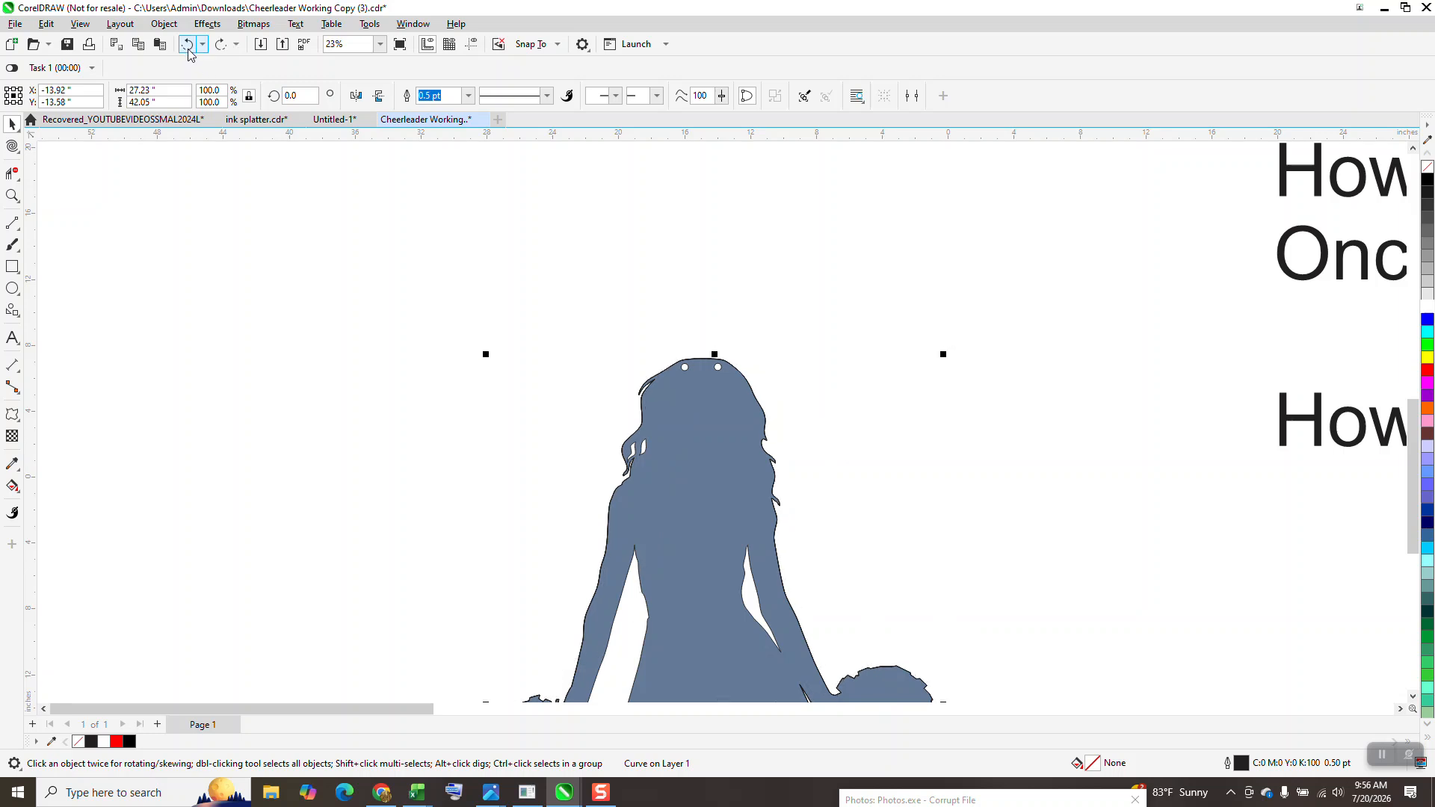
With nothing selected, reset the horizontal and vertical duplicate distances to 0 inches
left_click(602, 211)
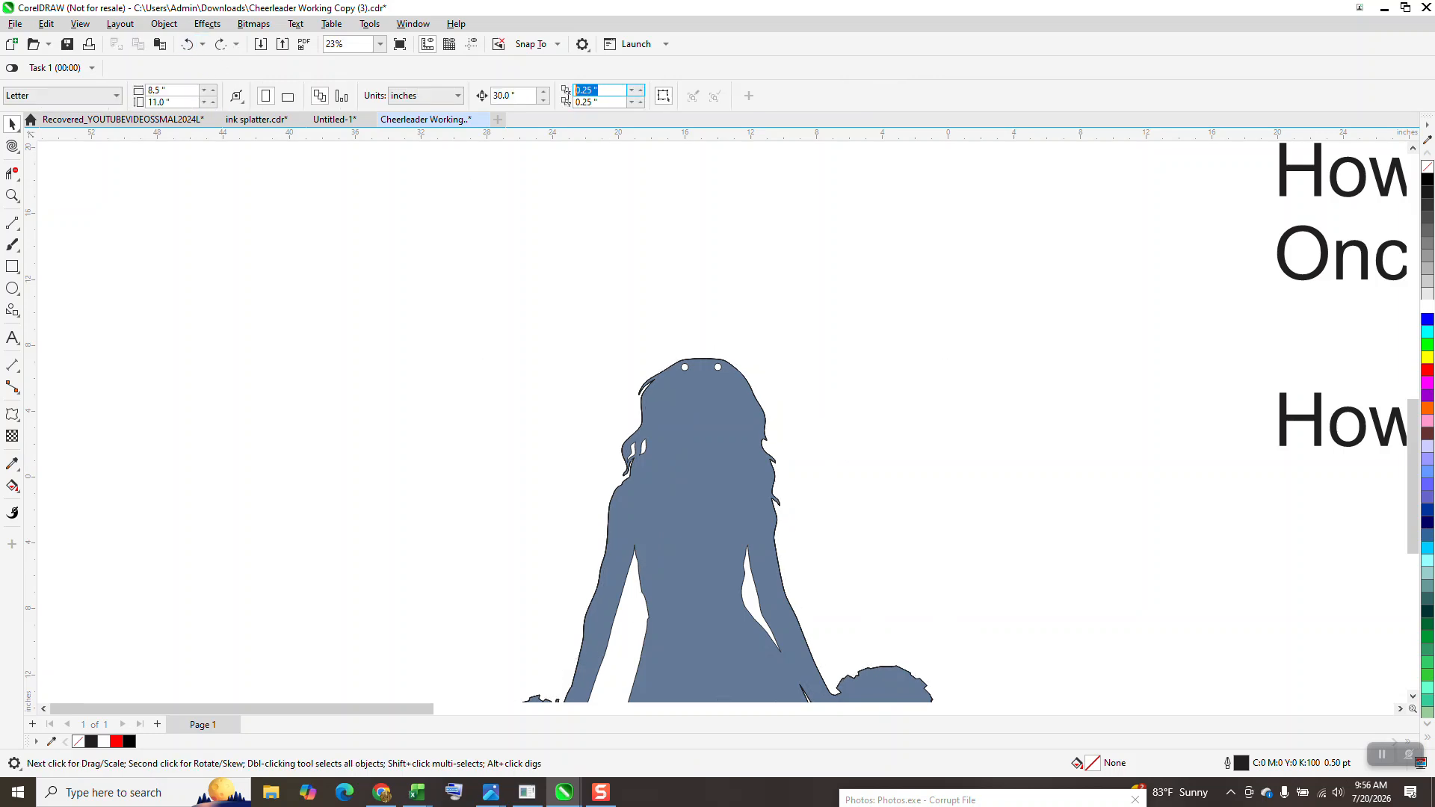
type("0")
key("Tab")
type("0")
left_click(522, 102)
Try moving the top unfilled outline freehand to the left of the filled cheerleader, and undo the move
scroll(737, 258, "down", 4)
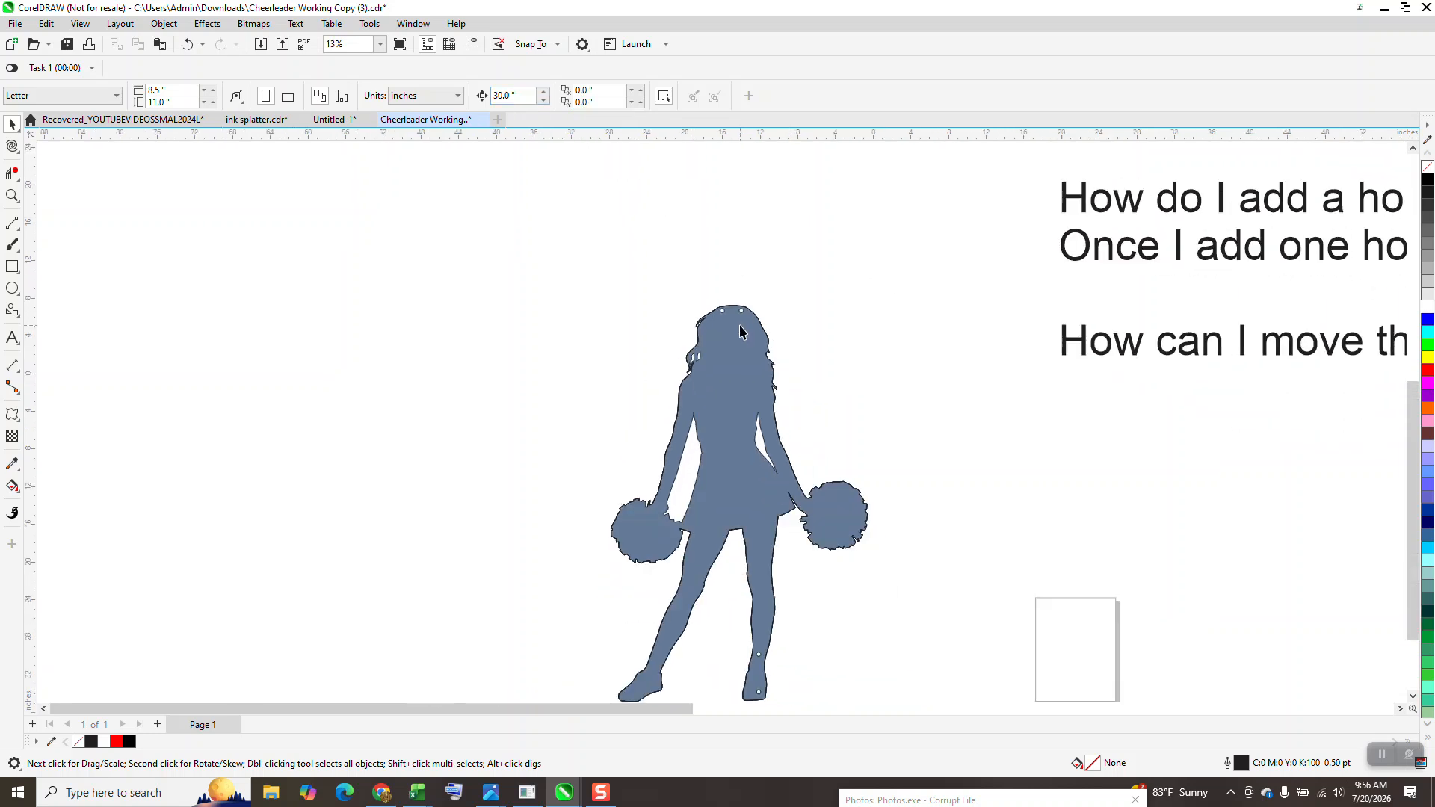
left_click(741, 365)
left_click_drag(550, 355, 433, 336)
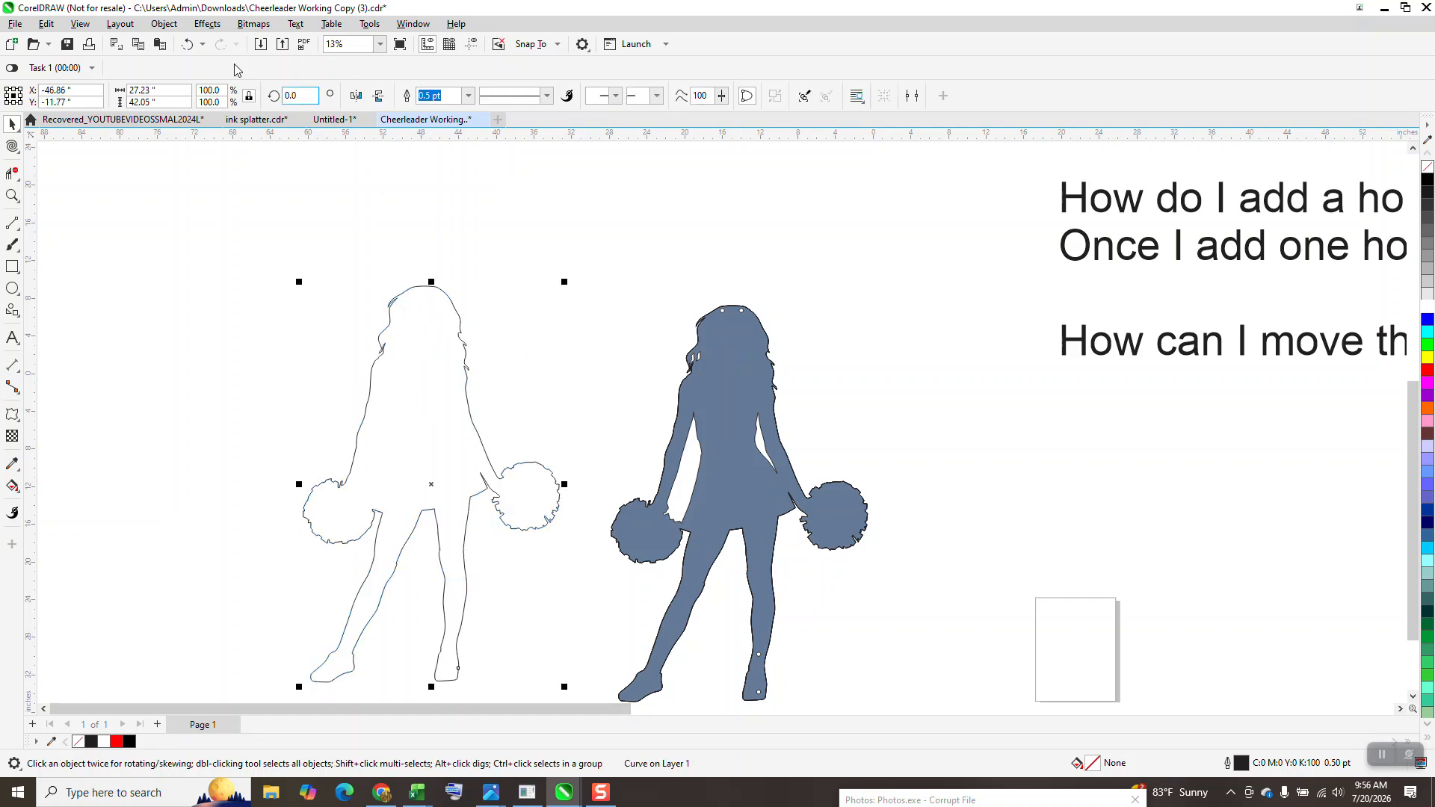
left_click(187, 44)
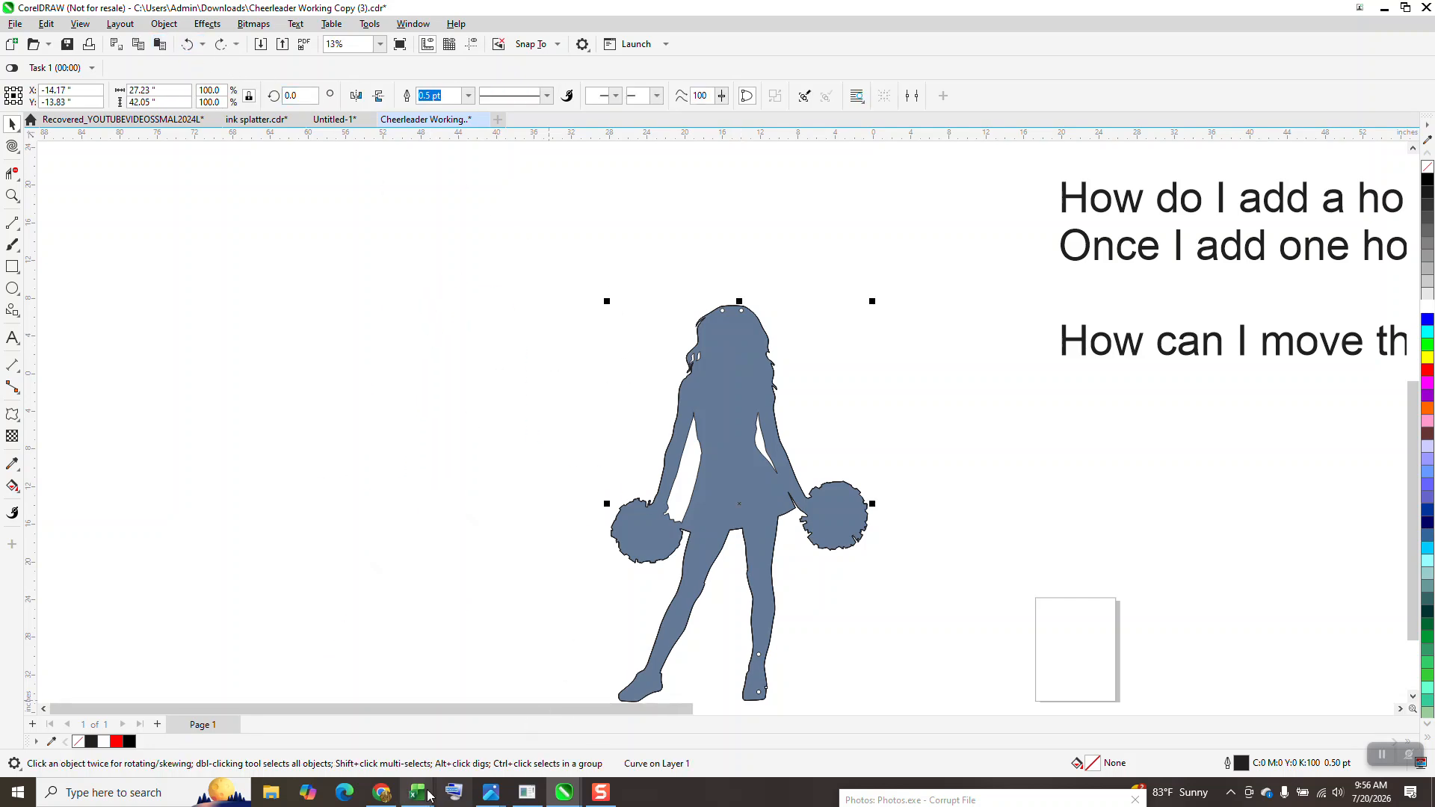
Bring up the On-Screen Keyboard to look at the arrow keys, and minimize it again
left_click(527, 792)
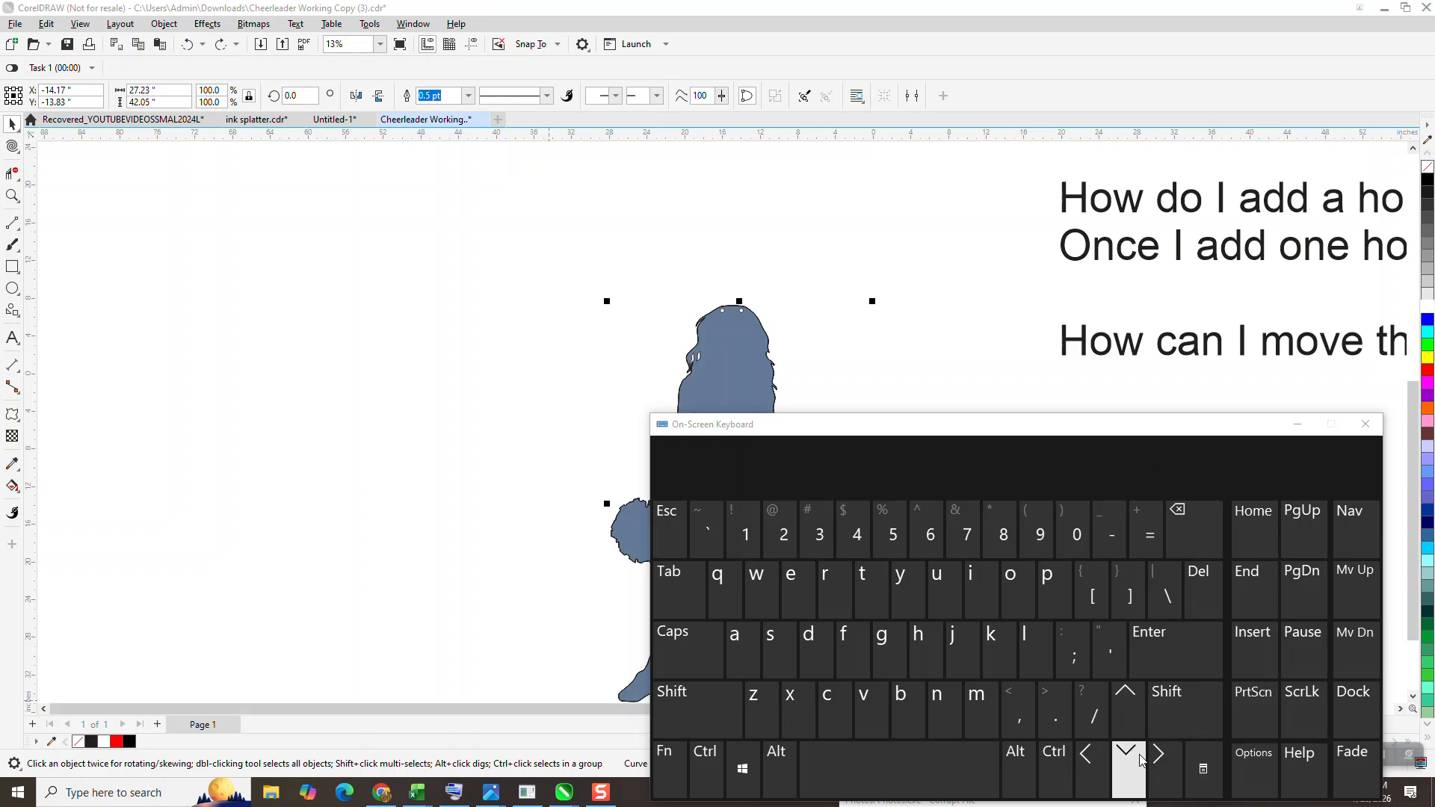
left_click_drag(1142, 432, 1148, 638)
left_click(1304, 628)
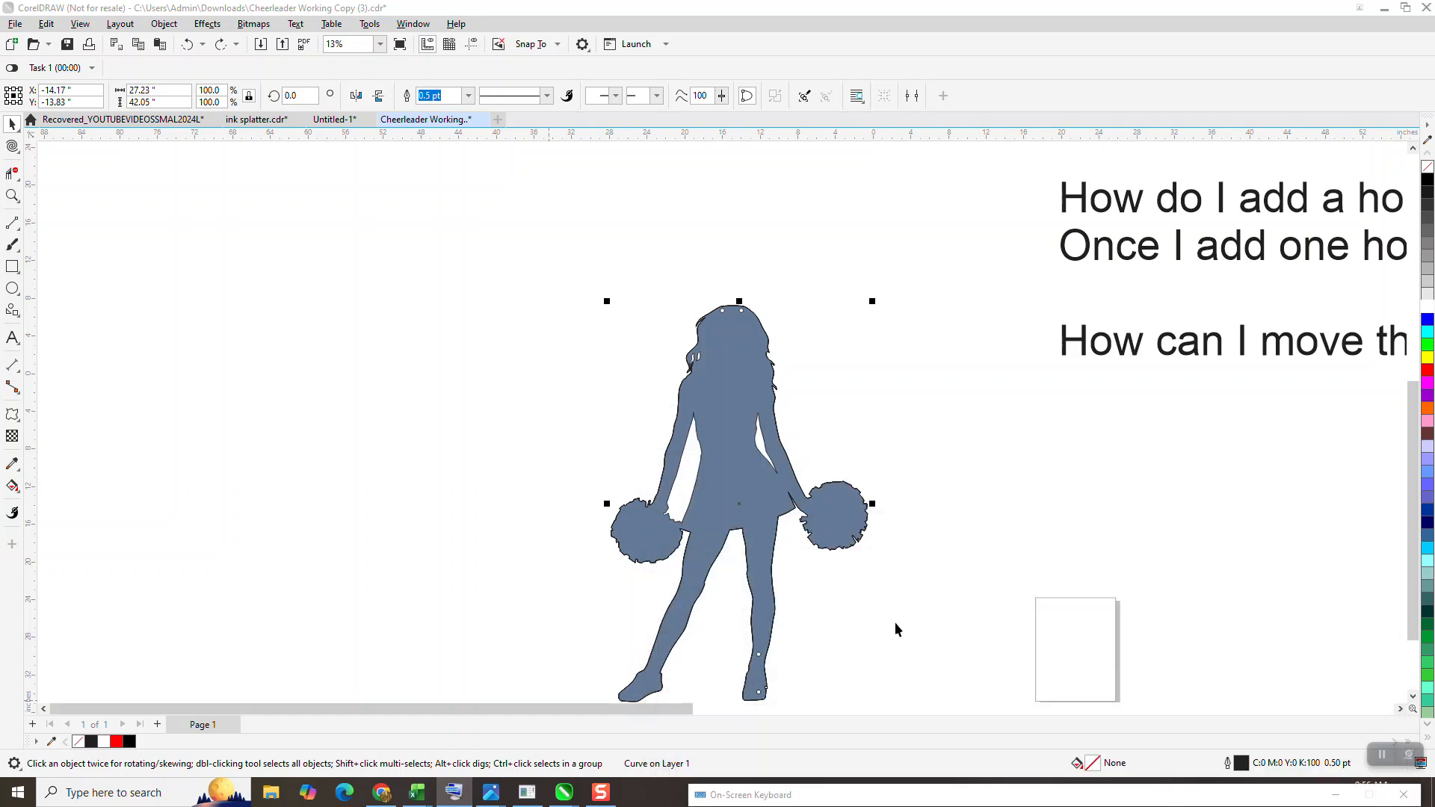
Nudge the top unfilled outline 30 inches to the left, off the filled cheerleader
left_click(507, 198)
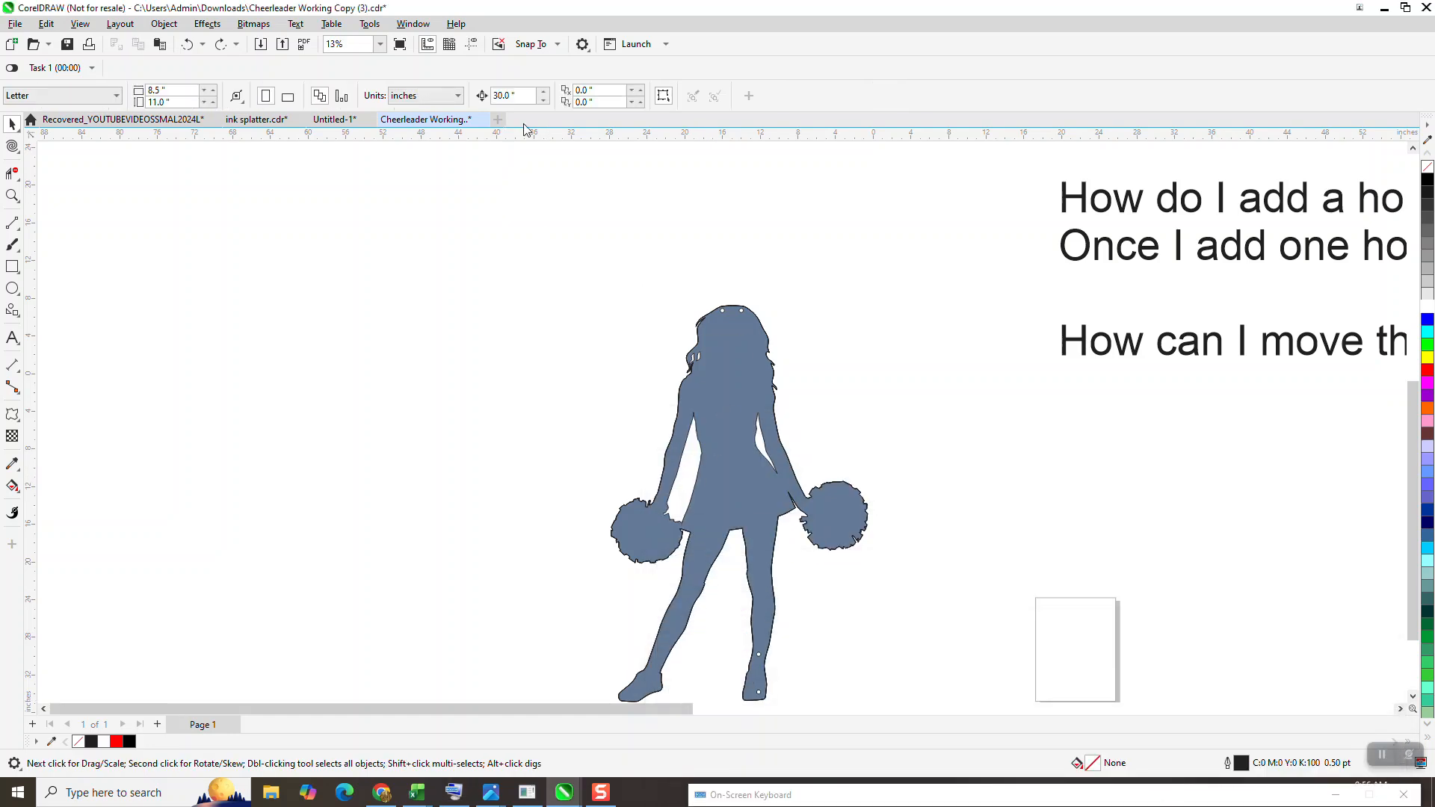
left_click(703, 331)
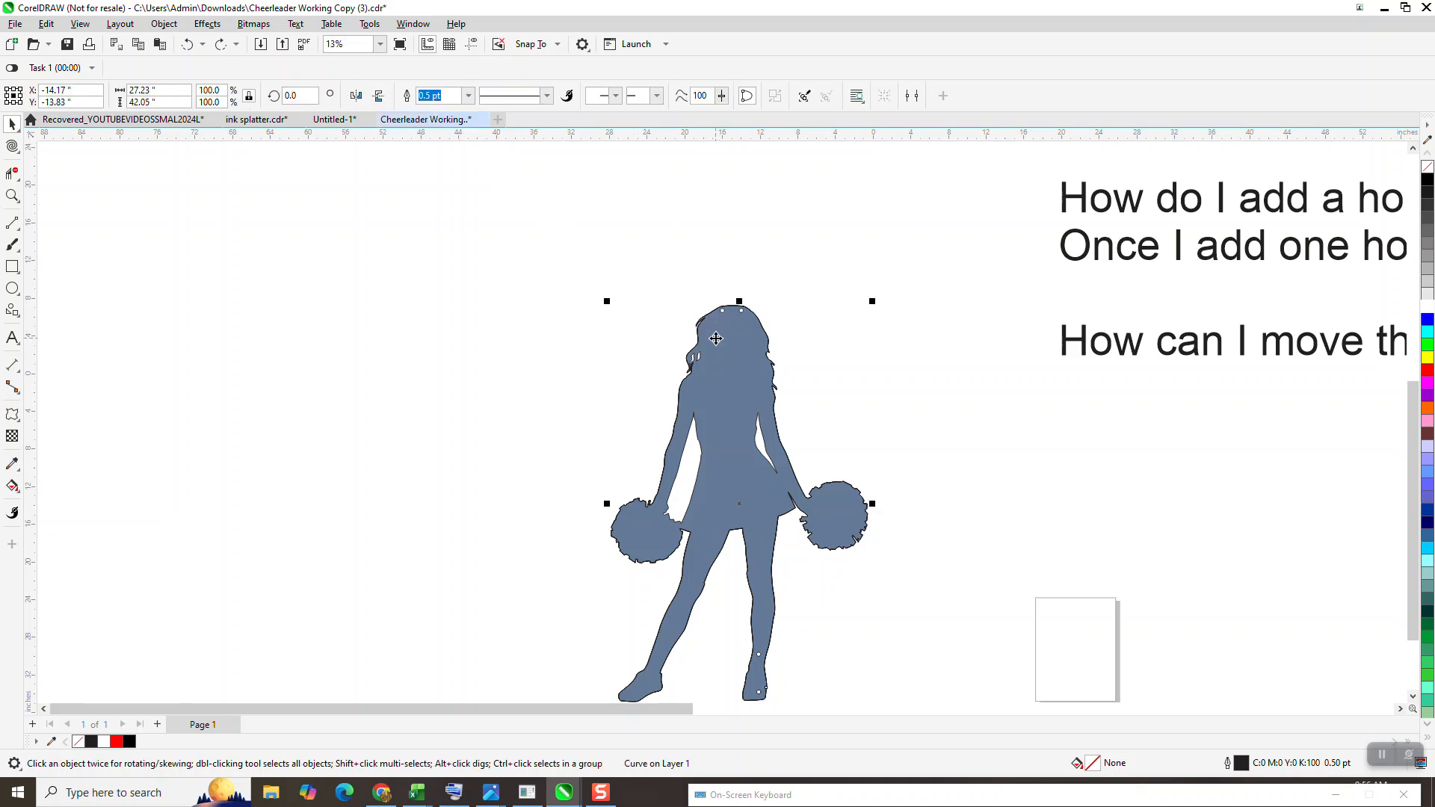
left_click(689, 187)
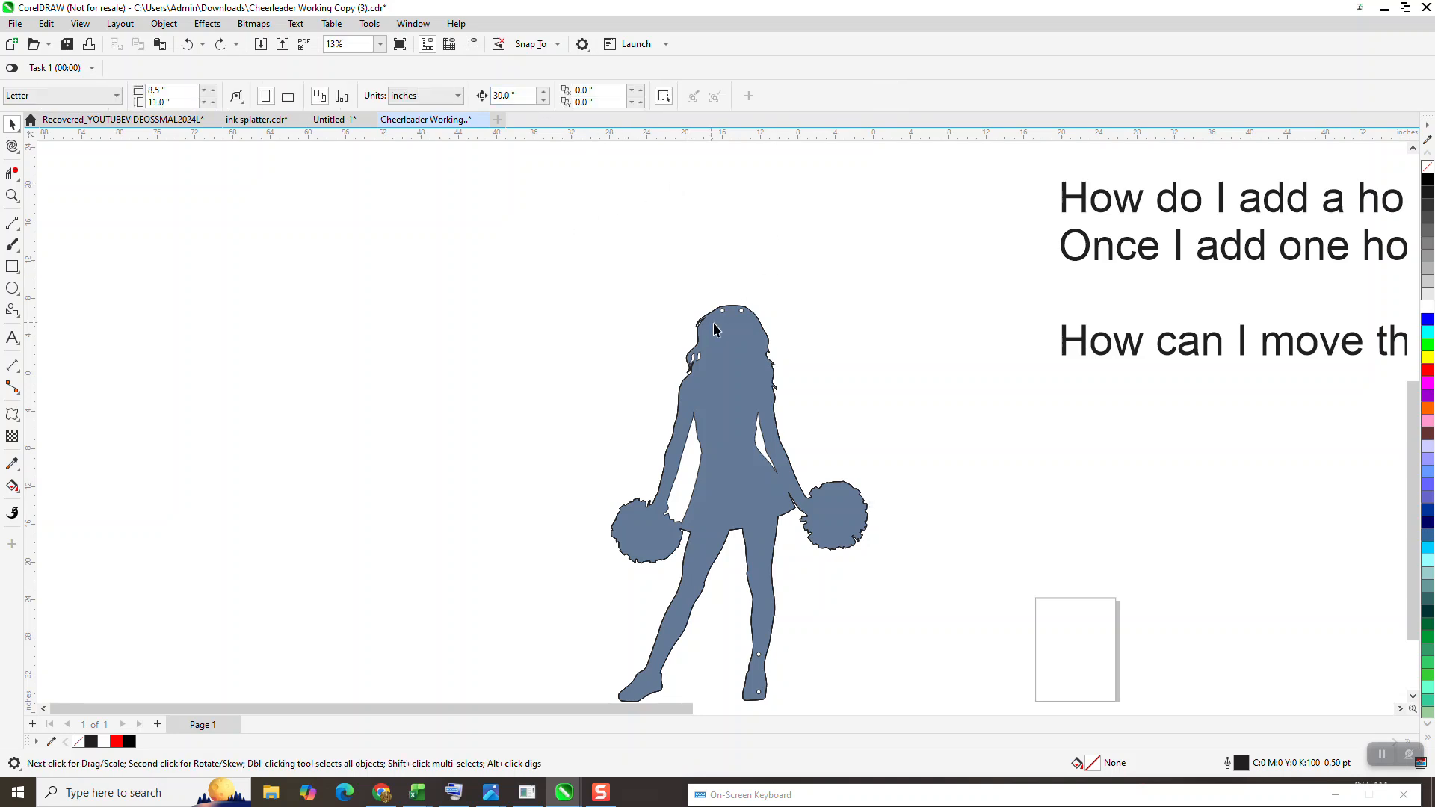
left_click(735, 333)
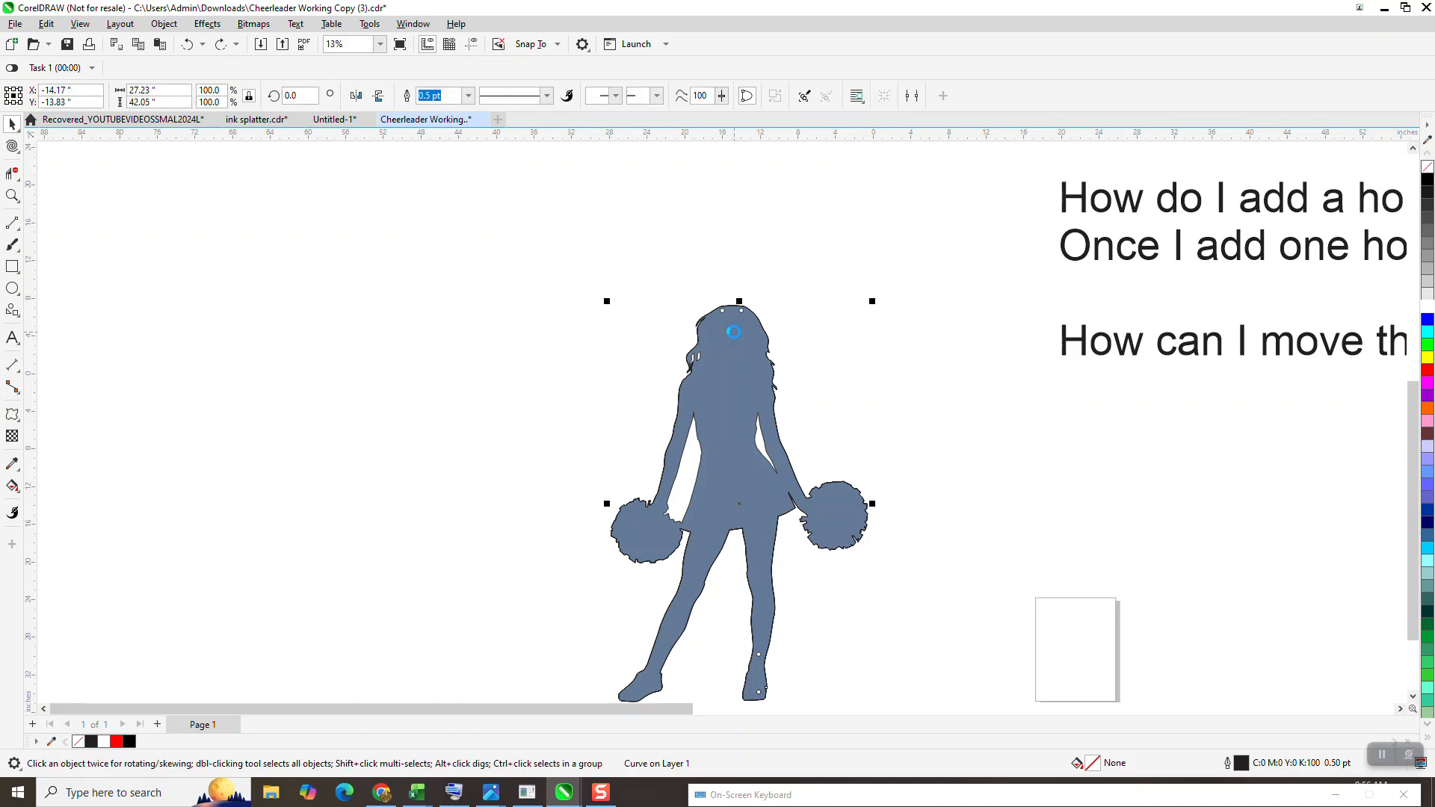
key("ctrl+shift+z")
left_click(752, 340)
key("Tab")
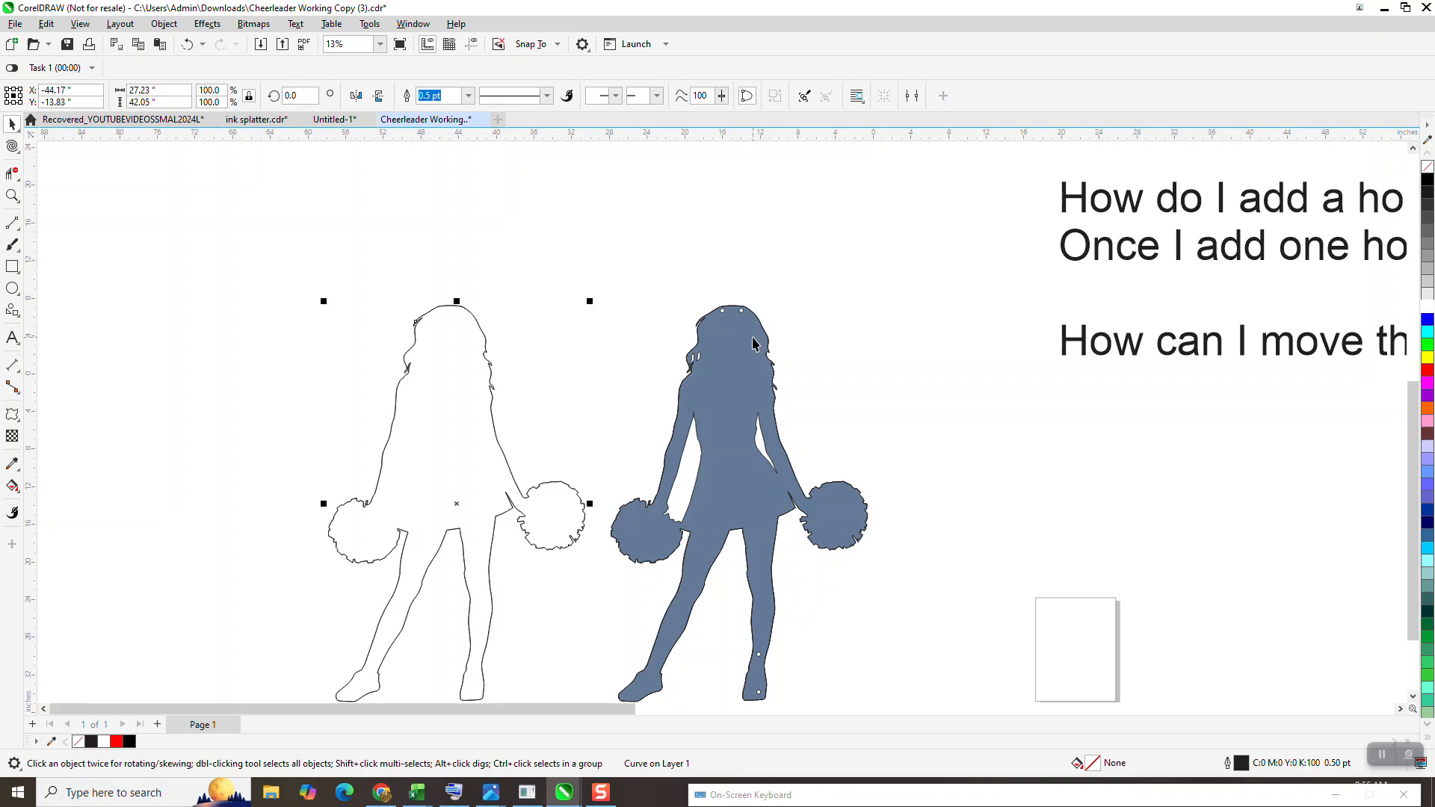
Nudge the remaining unfilled outlines off the filled cheerleader in 30-inch increments so all three outlines stand side by side to its left
key("ctrl+d")
left_click(751, 385)
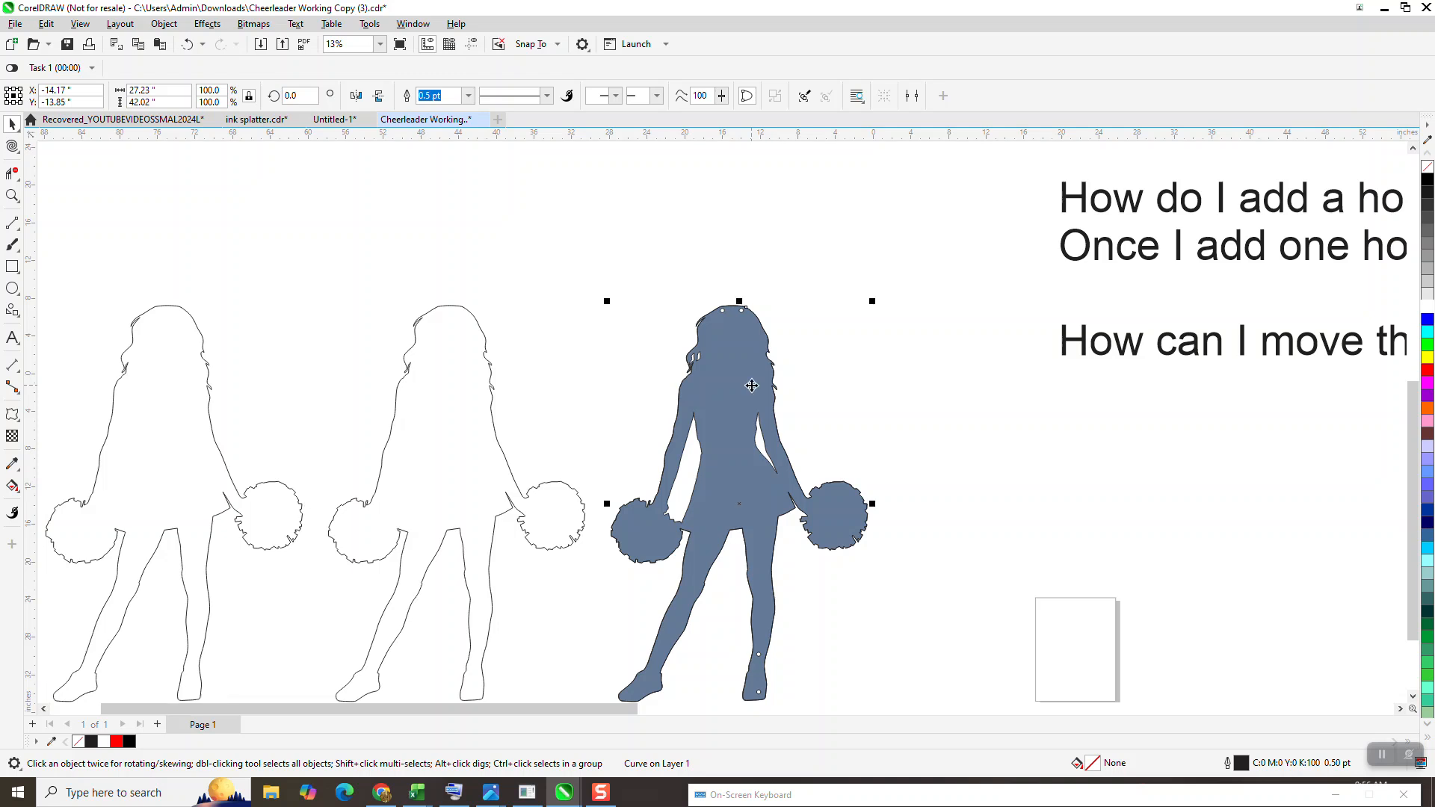
key("Tab")
key("Tab")
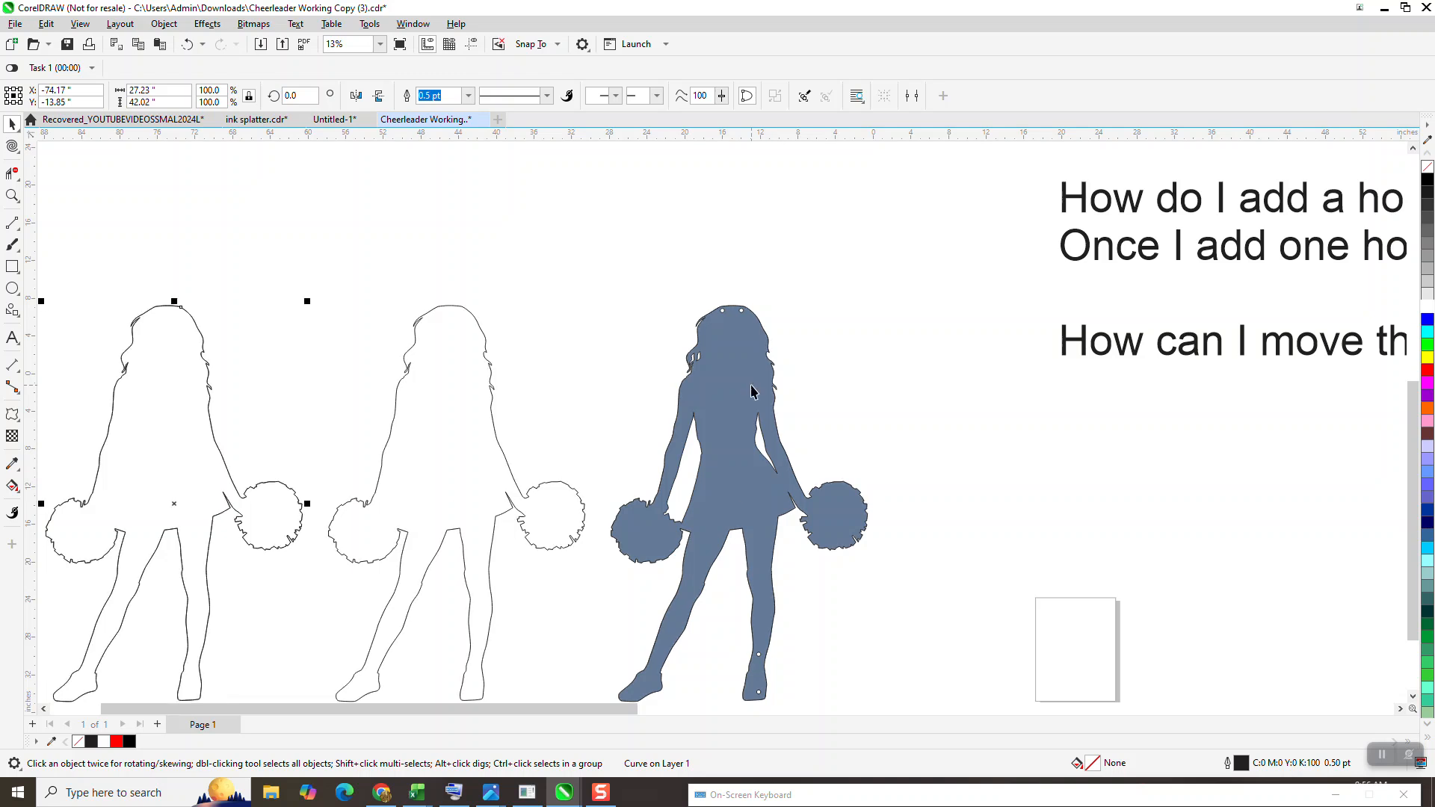
scroll(749, 389, "down", 1)
key("ctrl+d")
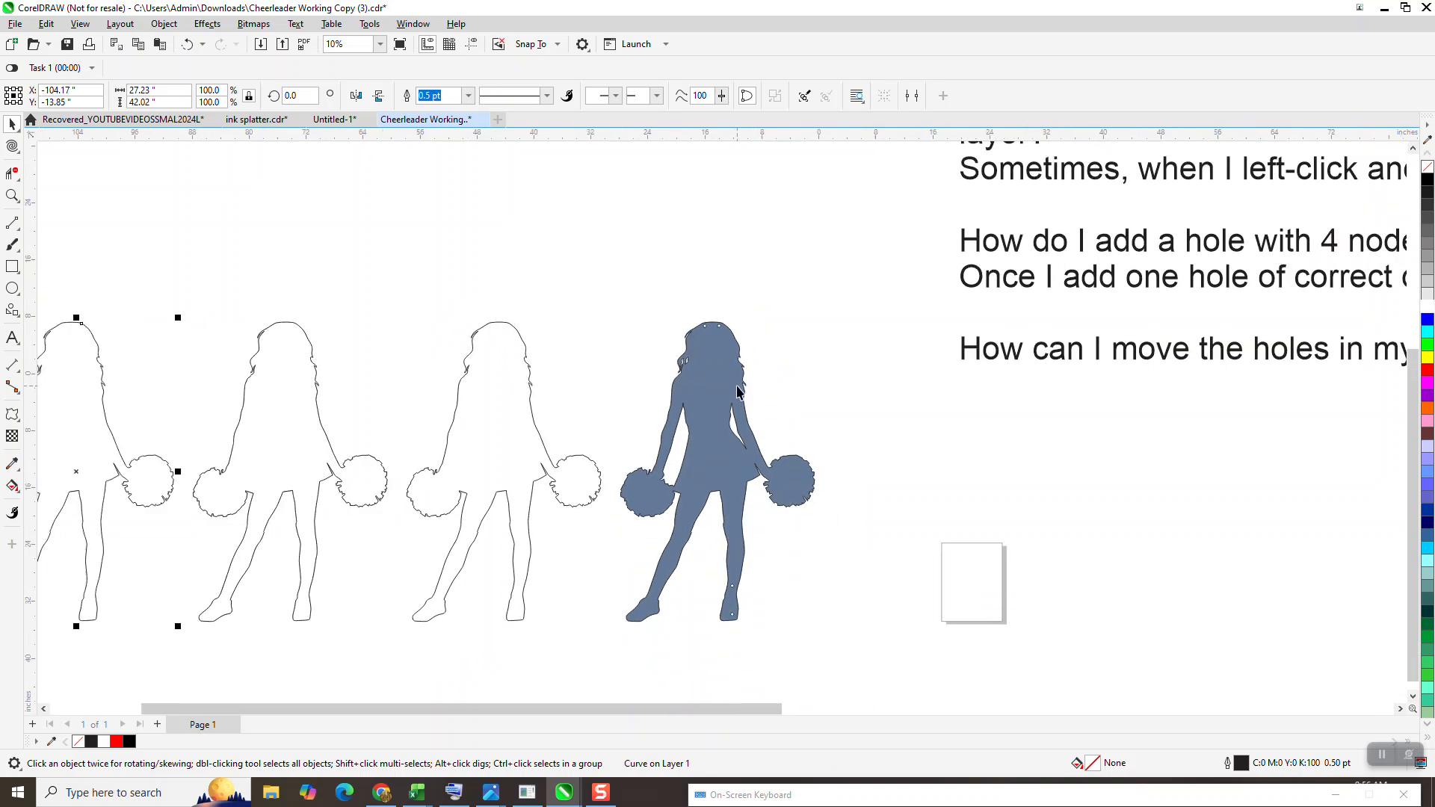
Remove the fill from the filled cheerleader with the cutouts and color its outline red
left_click(728, 390)
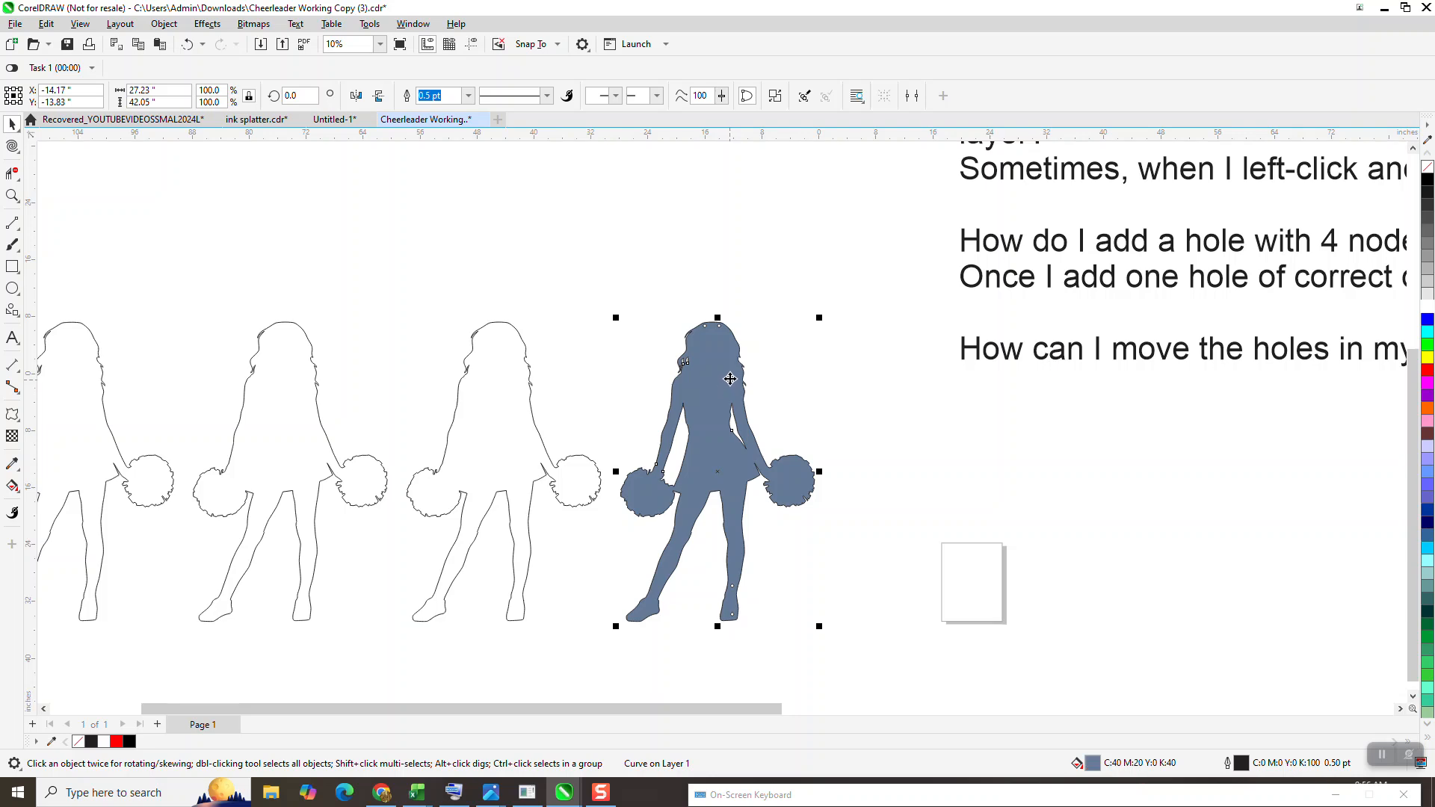
scroll(518, 365, "down", 1)
scroll(517, 365, "down", 1)
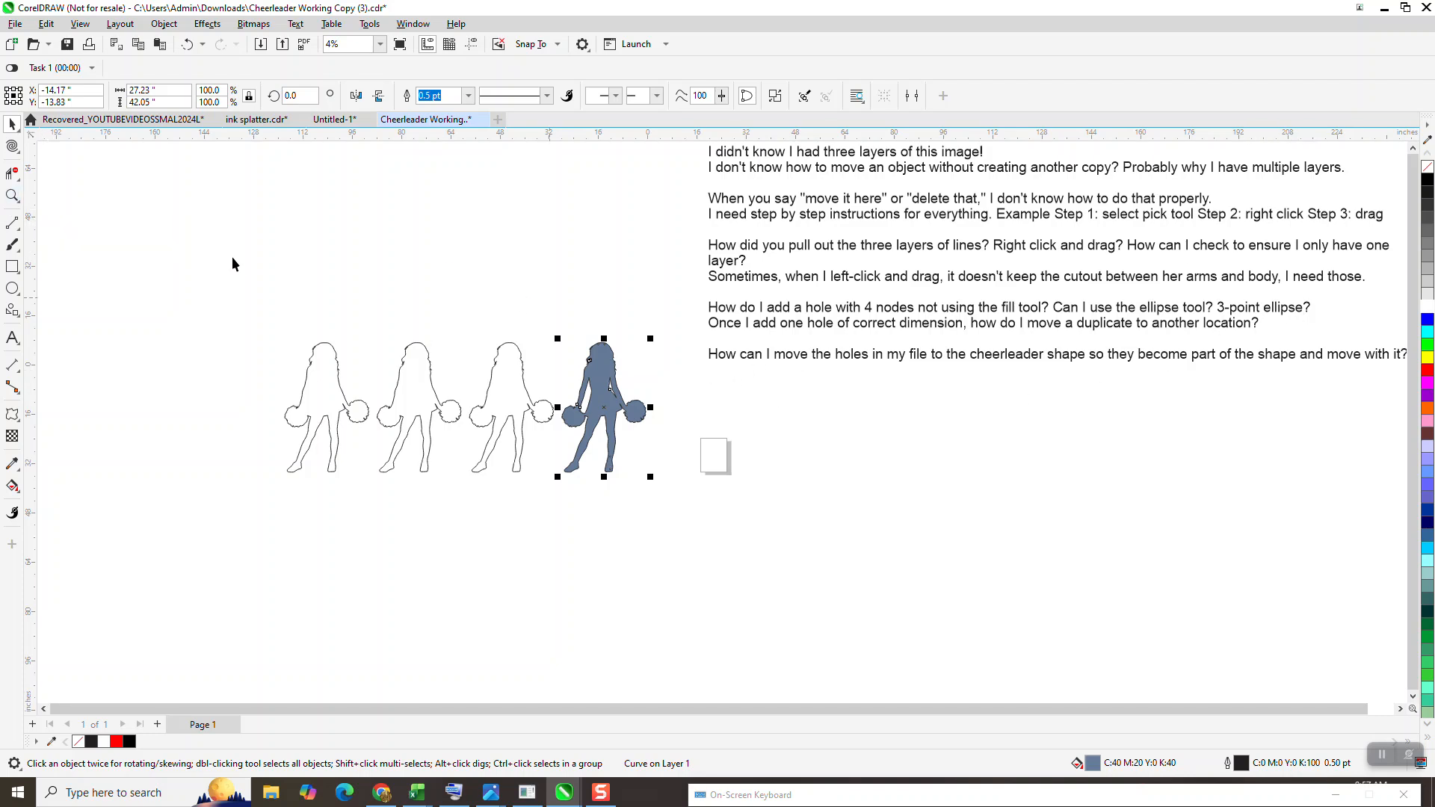
left_click(12, 196)
left_click_drag(514, 310, 725, 517)
left_click(12, 124)
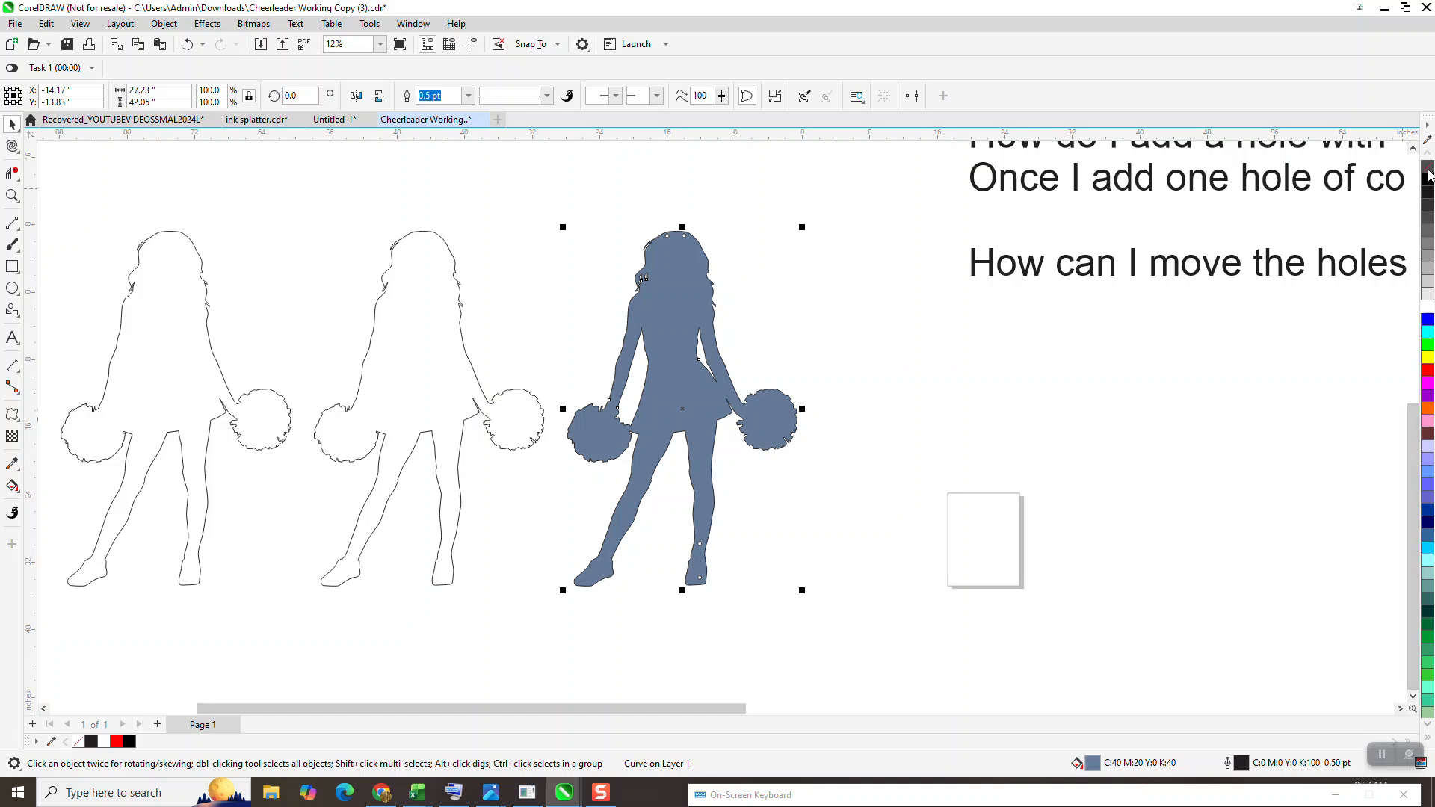
left_click(1428, 174)
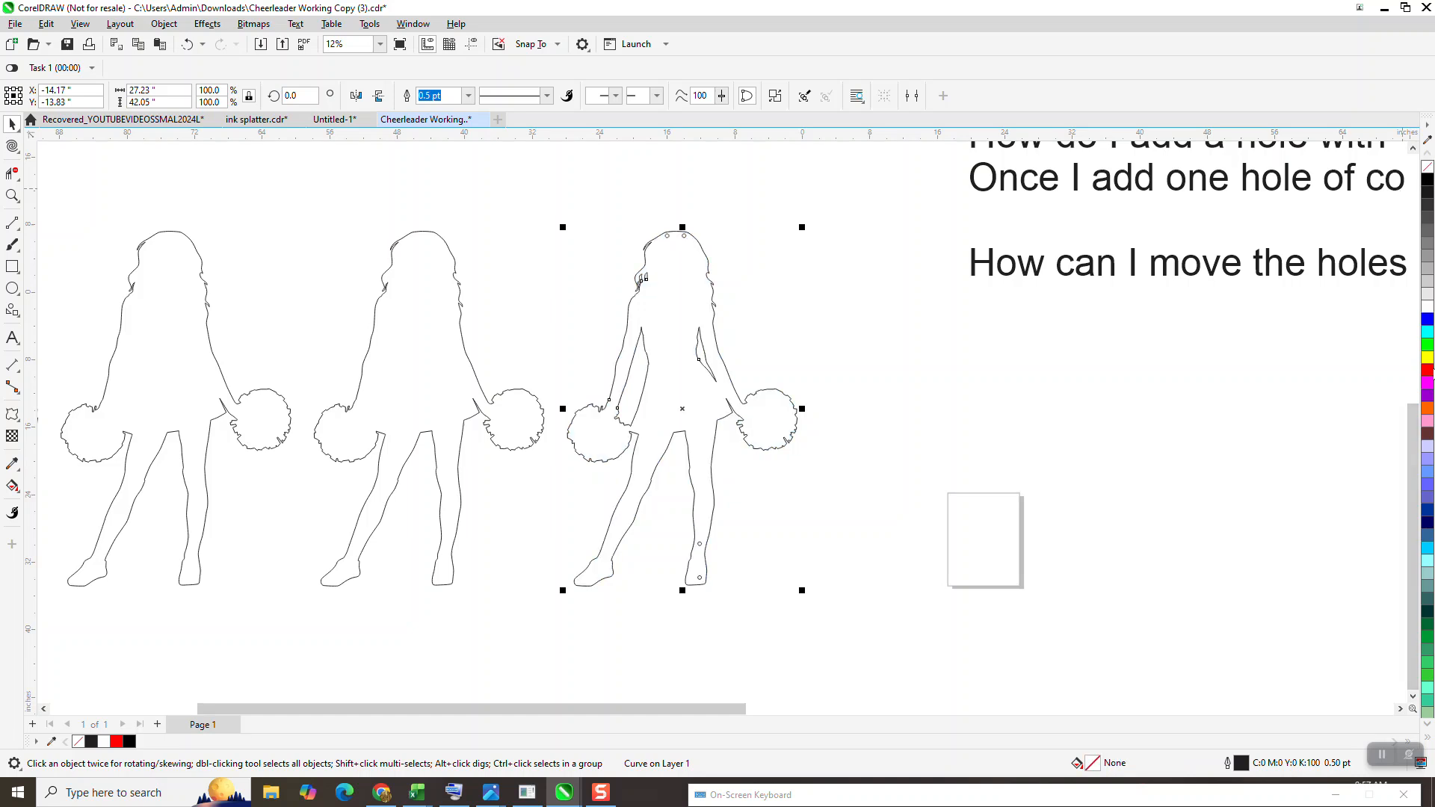
right_click(1429, 372)
Set the red cheerleader's outline width to Hairline
scroll(728, 353, "down", 2)
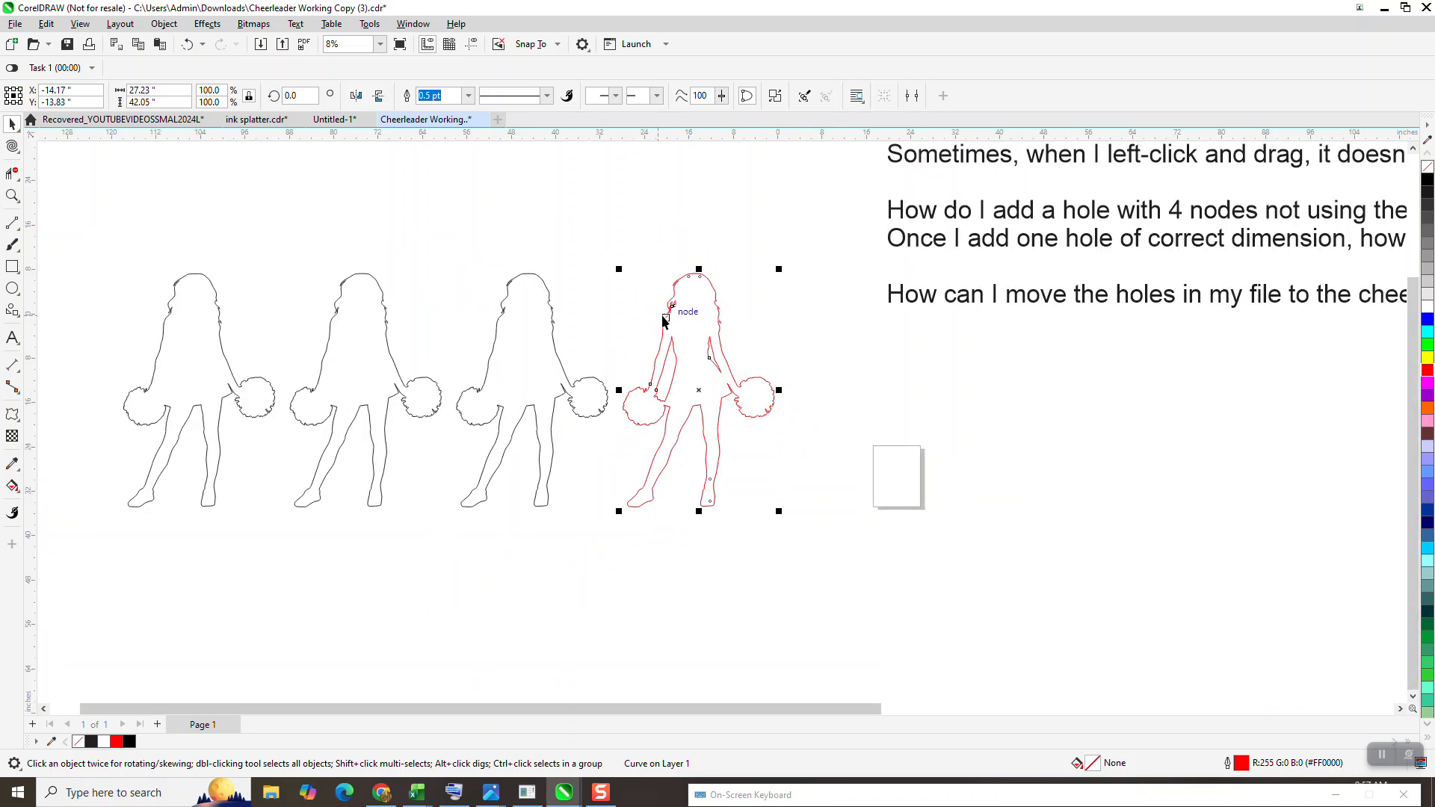
scroll(649, 290, "down", 1)
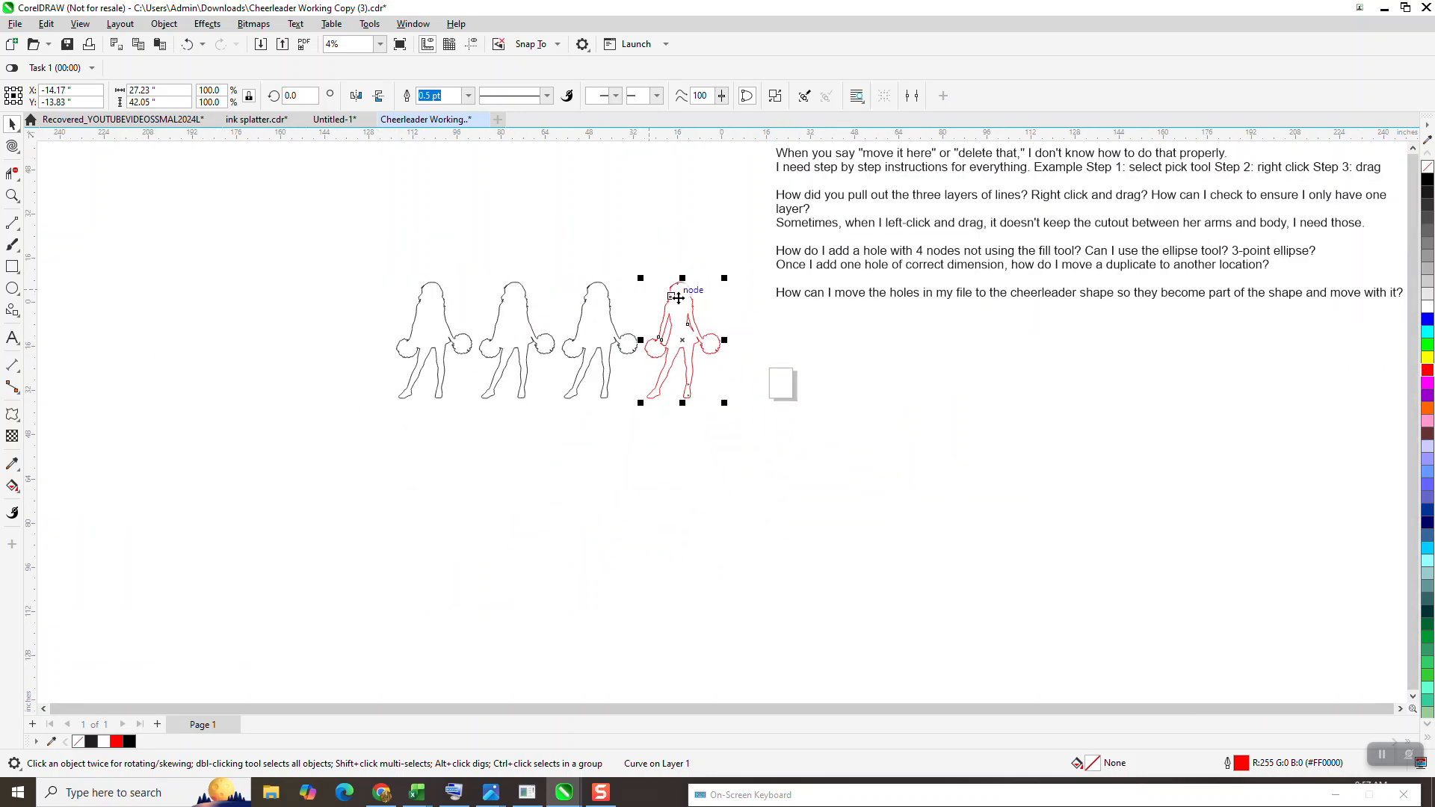
left_click(470, 95)
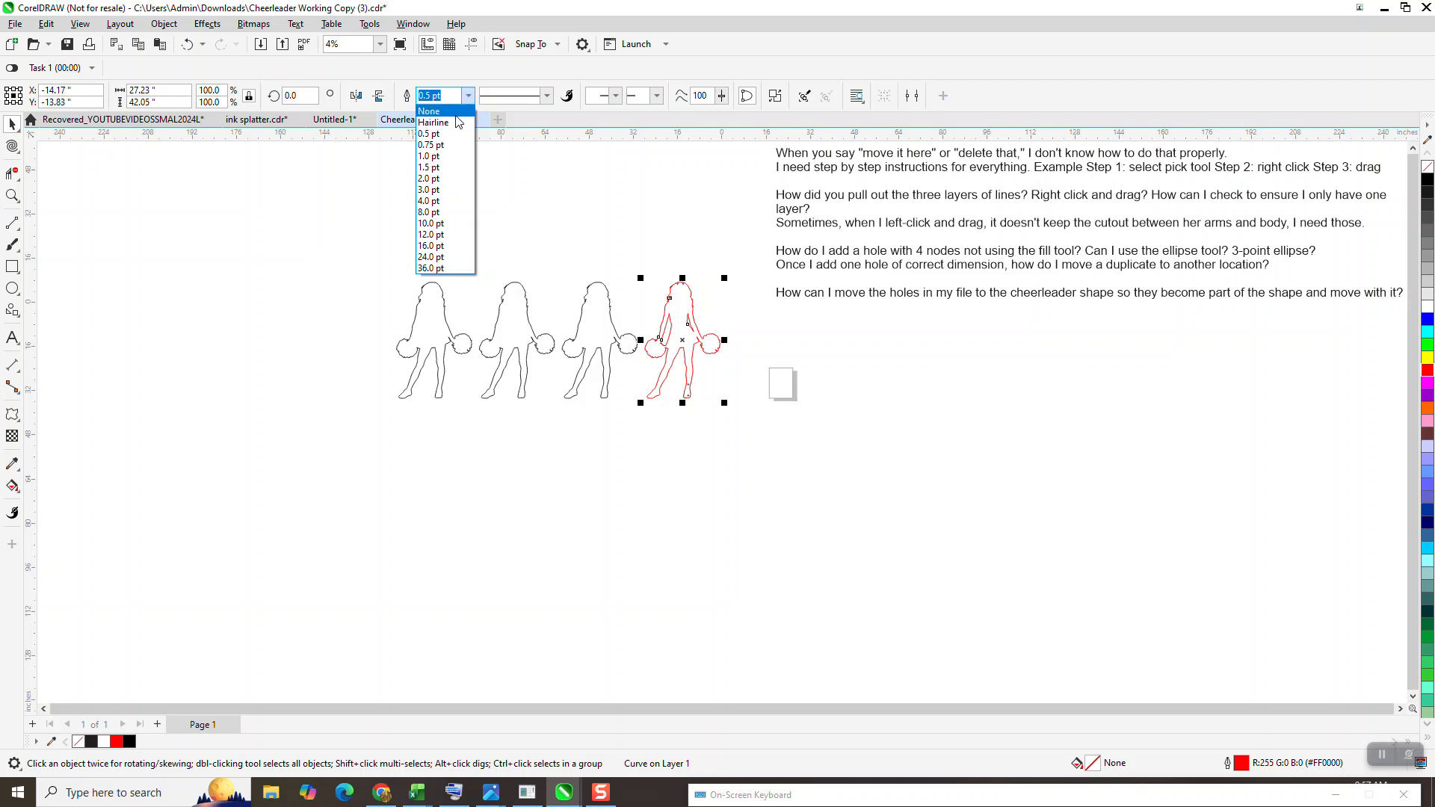
left_click(432, 109)
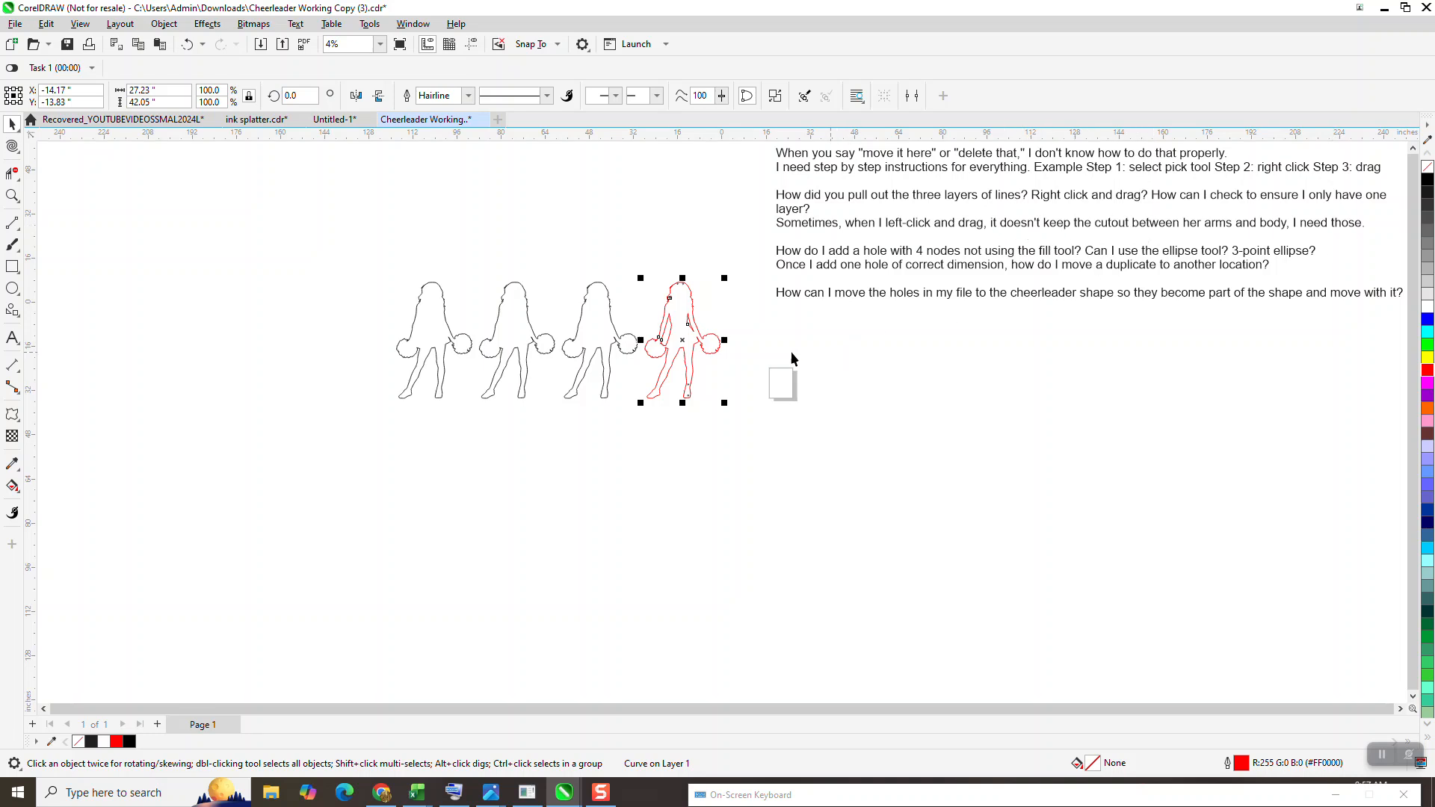
Create a Smart Fill copy of the red cheerleader's body and nudge it 30 inches to the right of the original
left_click(12, 195)
left_click_drag(635, 264, 770, 429)
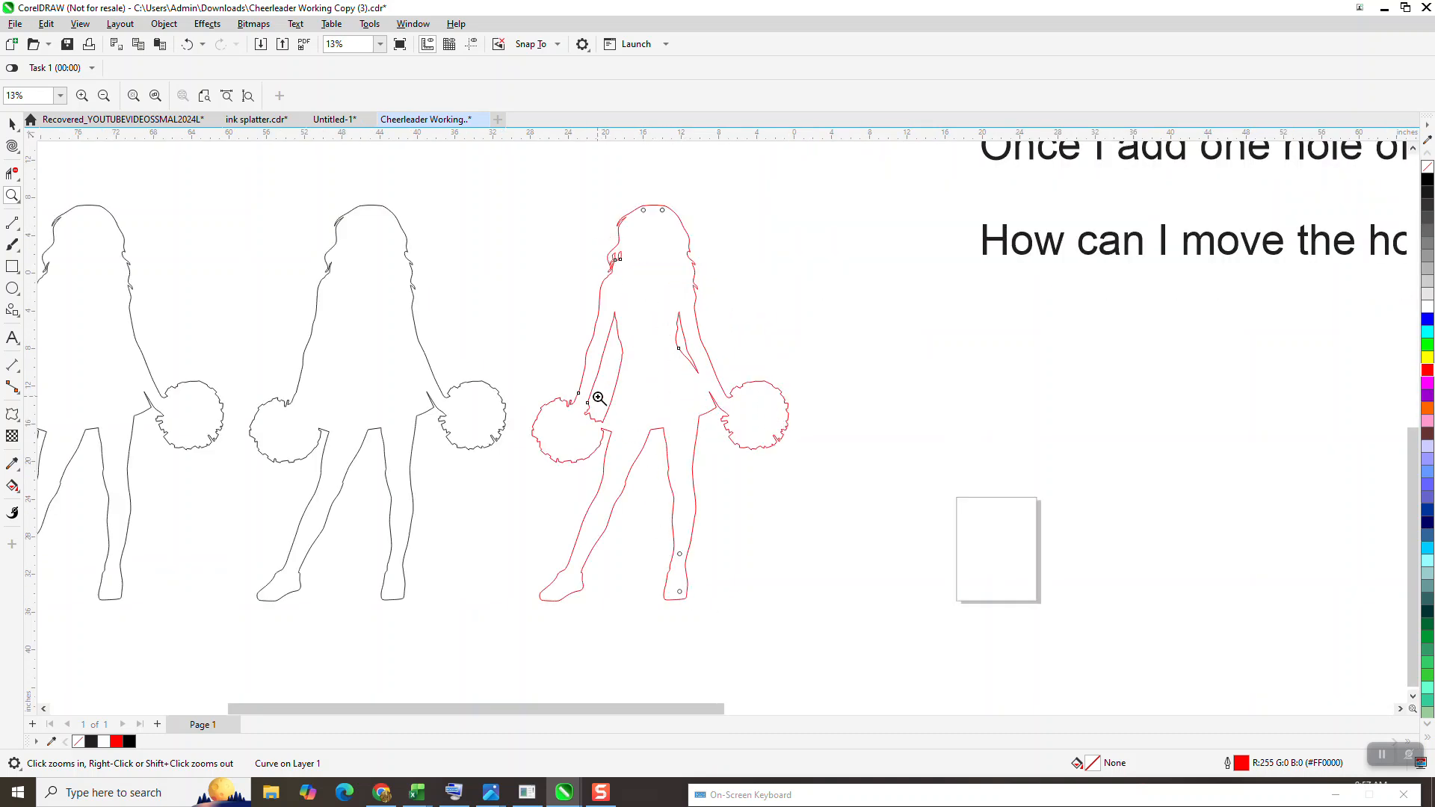
left_click(13, 125)
scroll(504, 419, "down", 1)
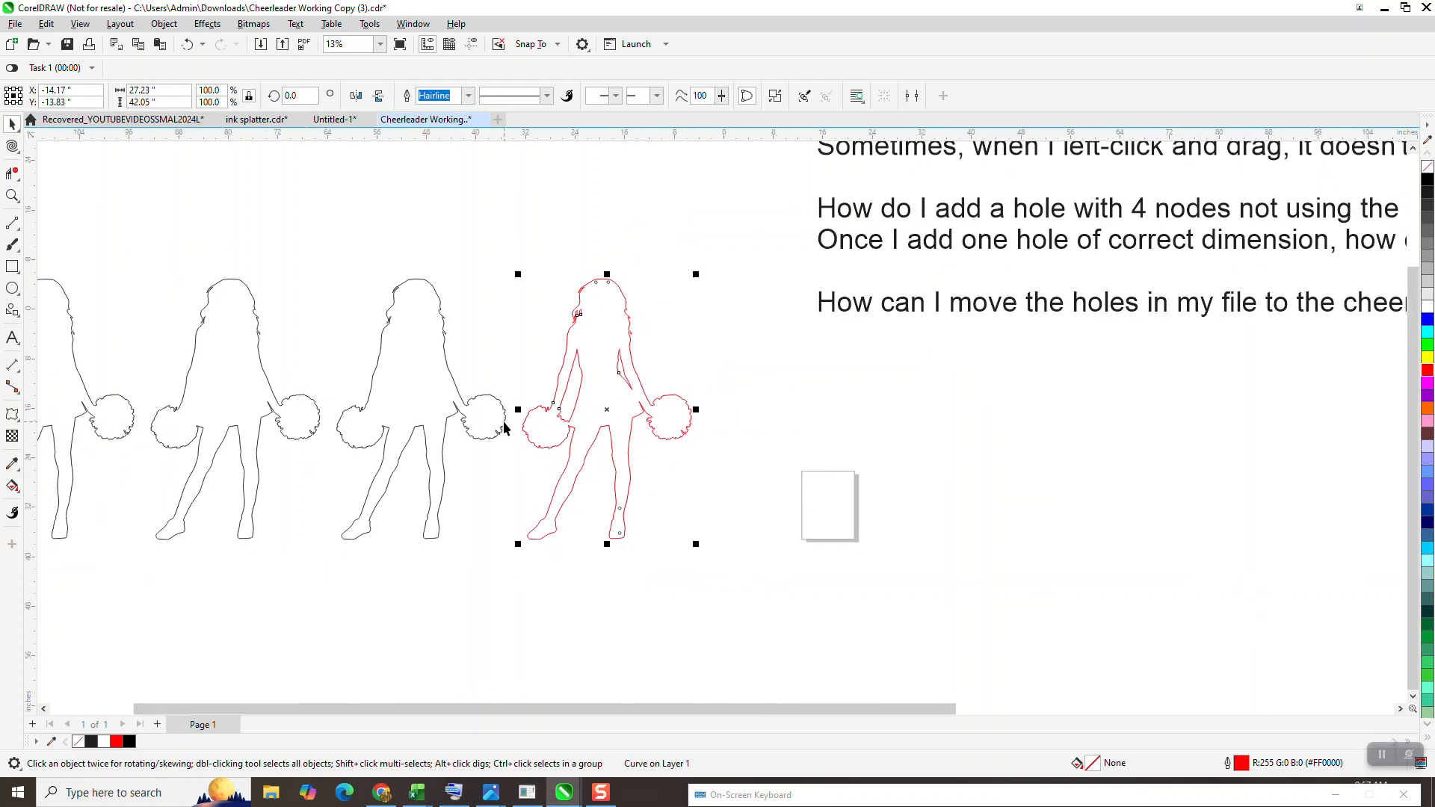
scroll(504, 420, "down", 1)
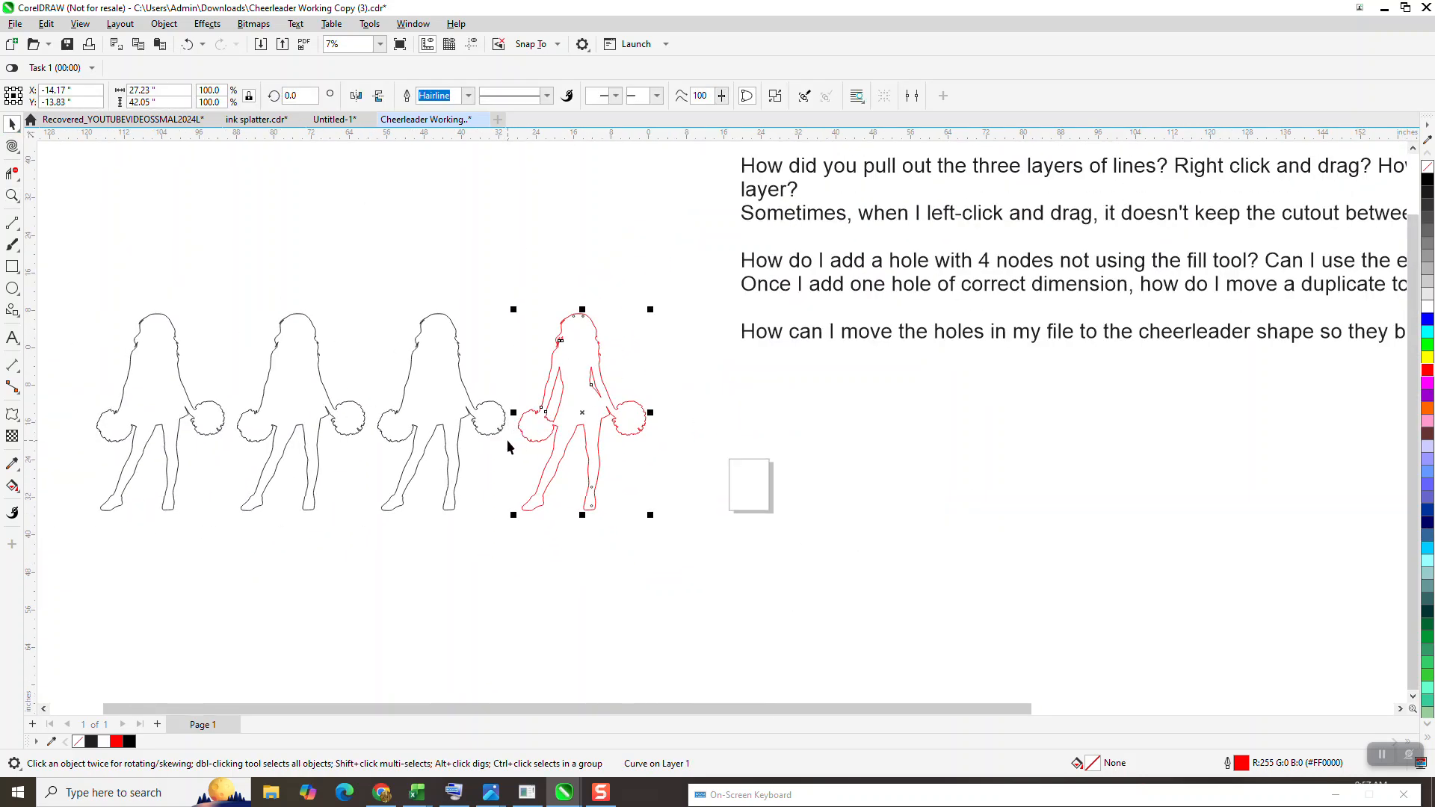
left_click(13, 486)
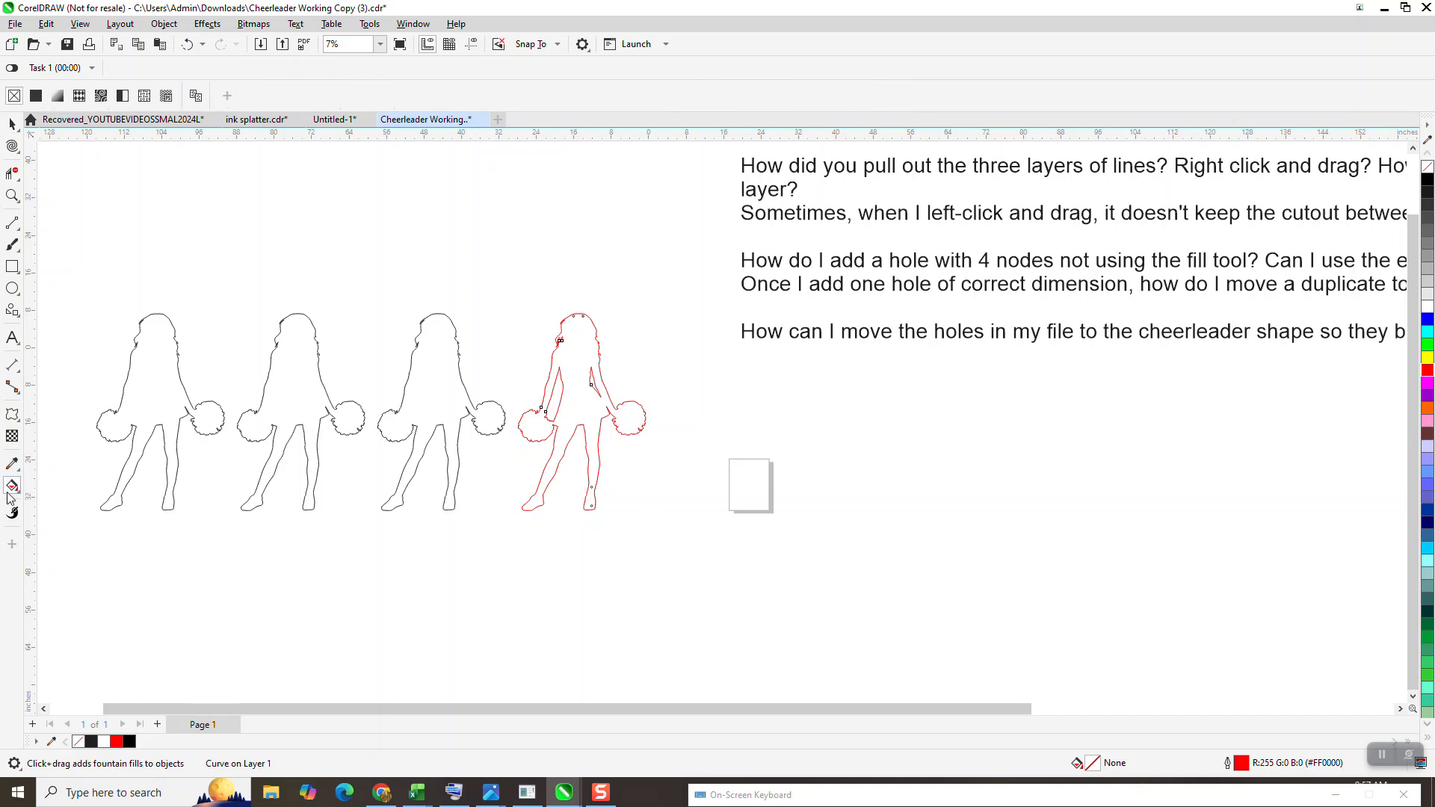
left_click(20, 499)
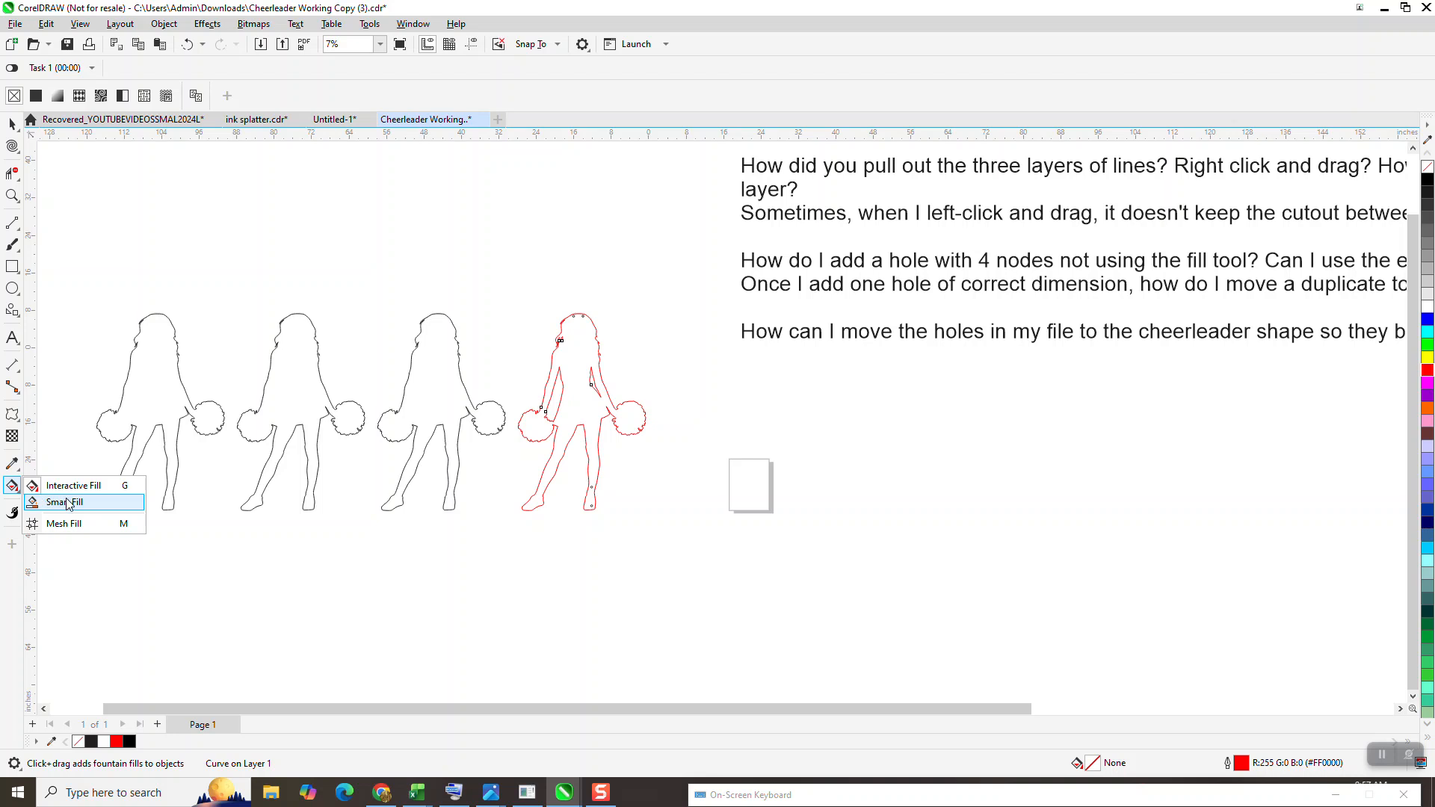
left_click(54, 505)
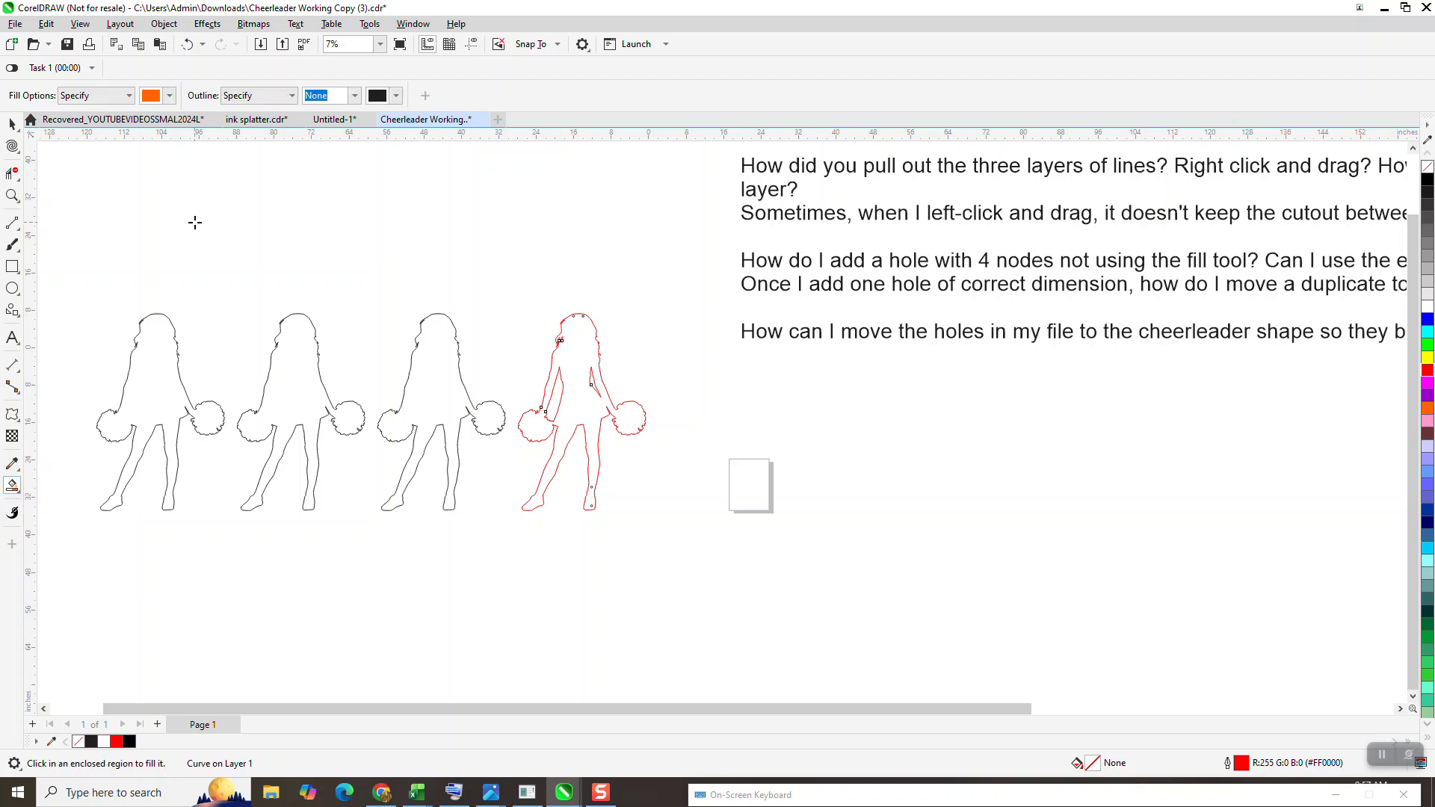
left_click(575, 382)
key("Right")
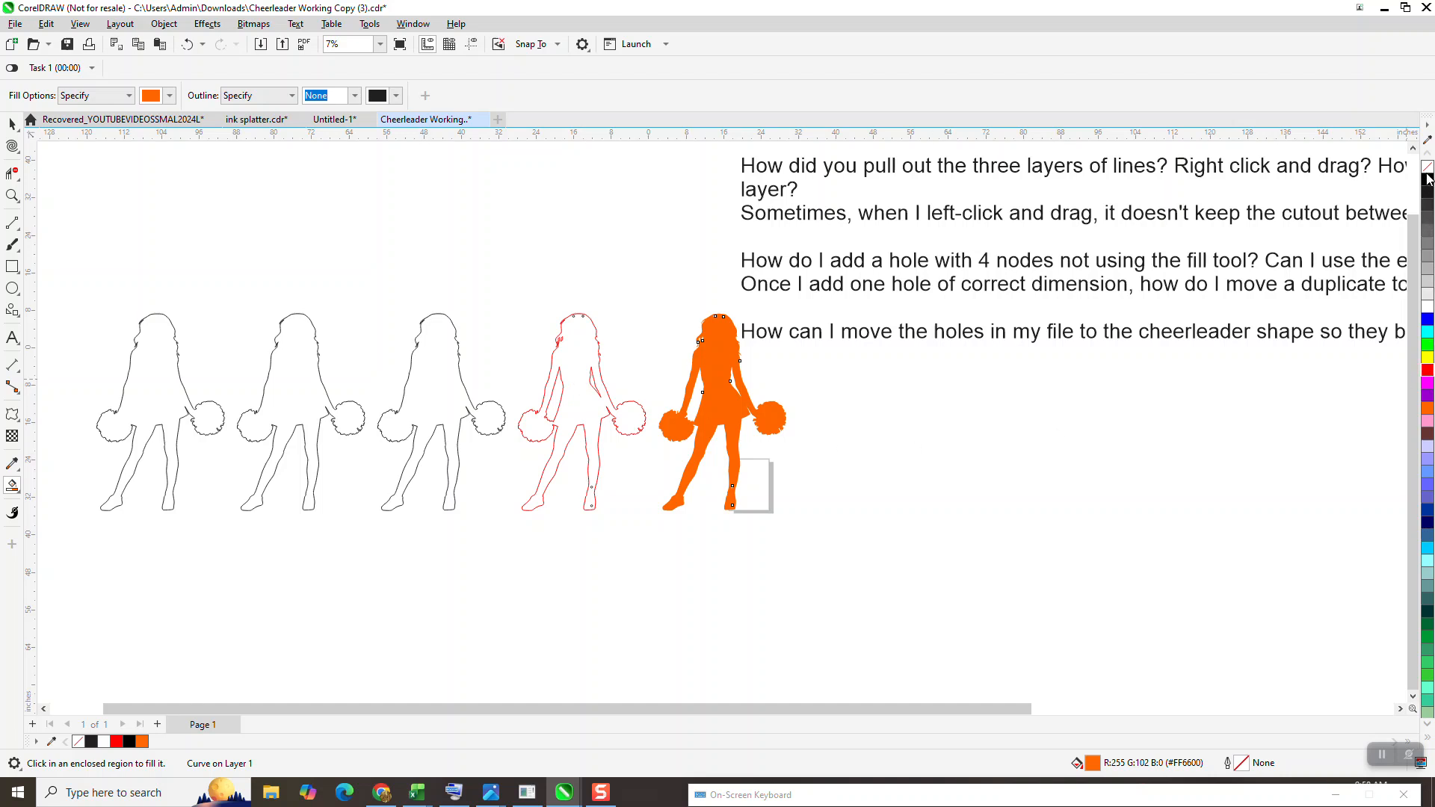
Remove the orange fill from the new cheerleader copy and color its outline red
left_click(1427, 168)
right_click(1430, 370)
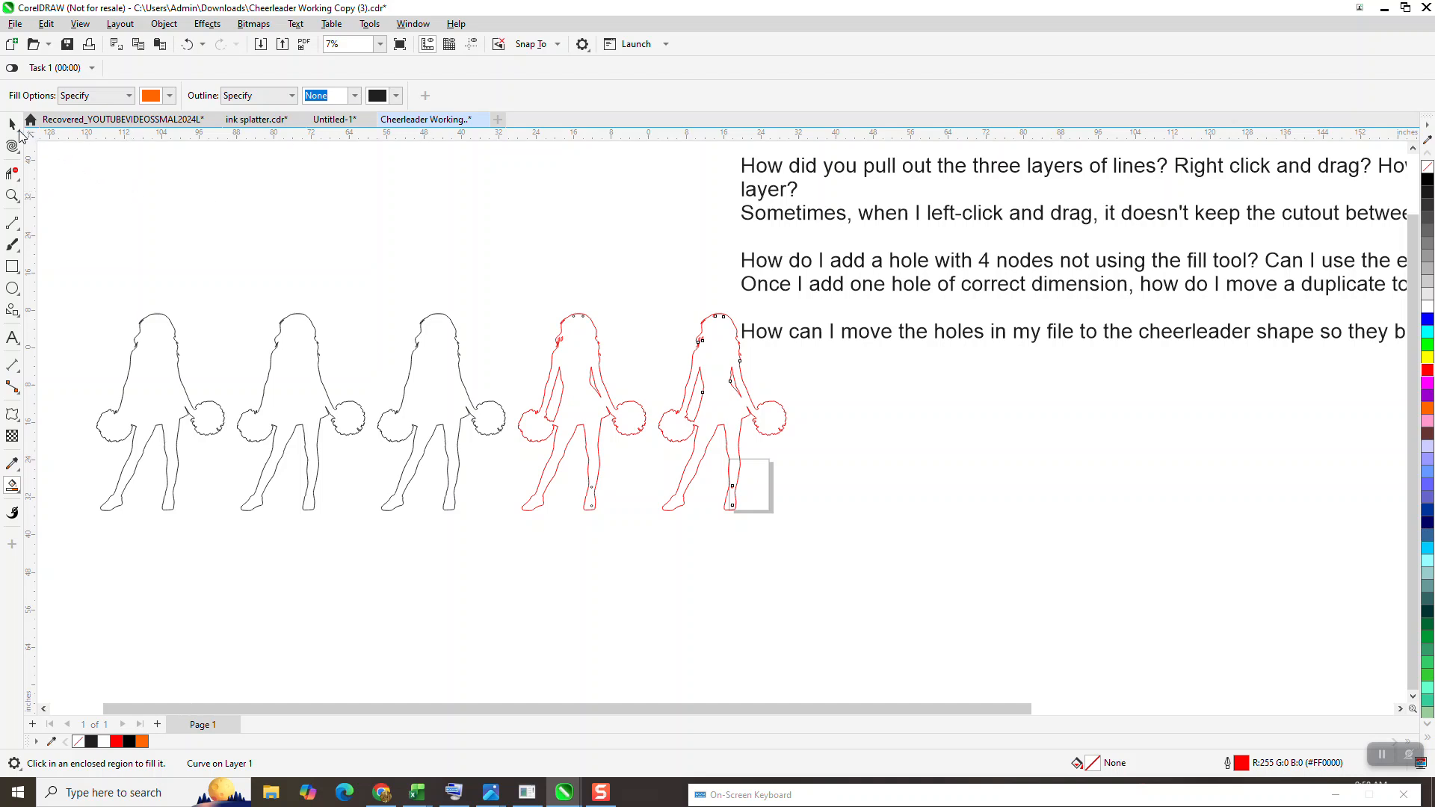
left_click(20, 131)
left_click(73, 125)
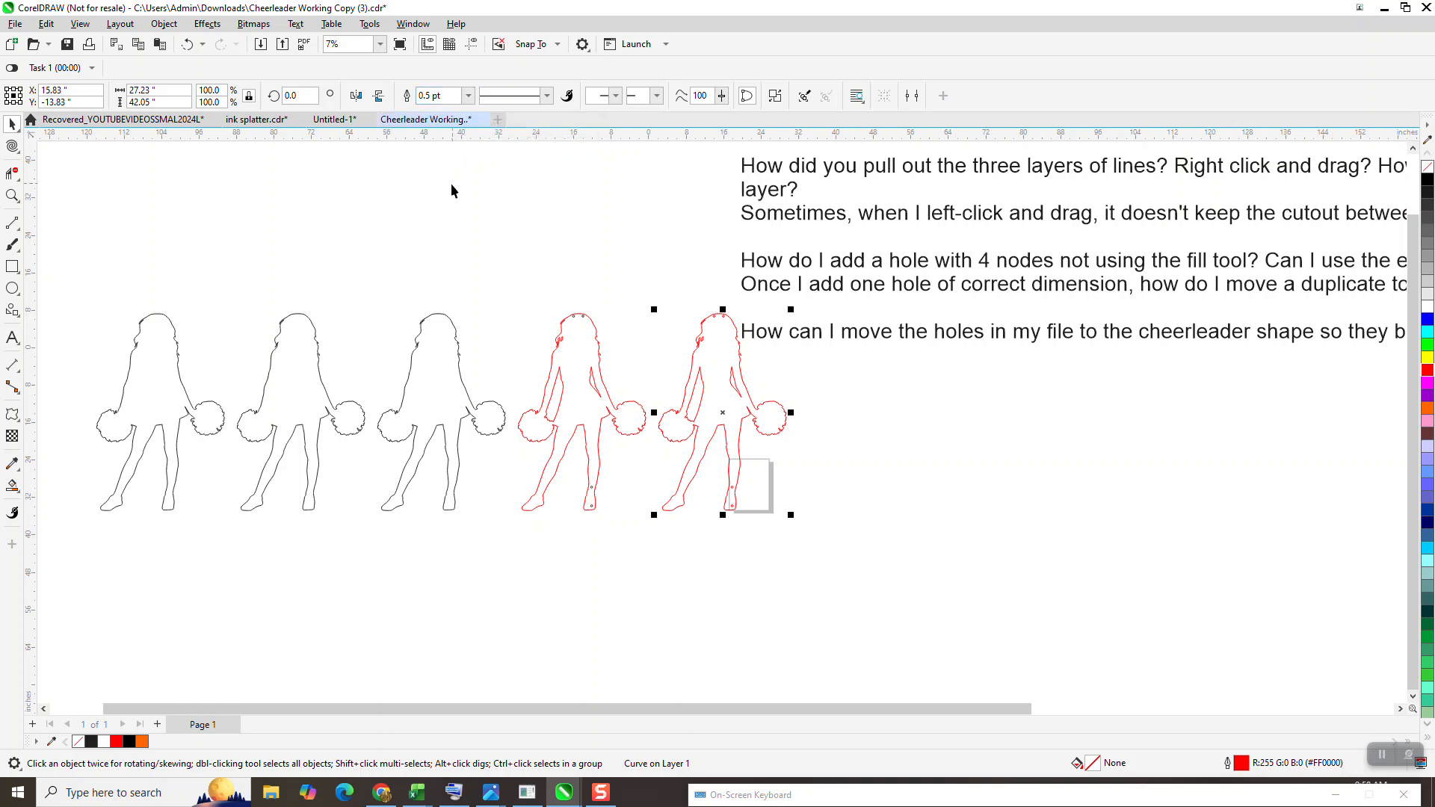
With nothing selected, change the document's default outline for Graphic objects to Hairline width and red from the RGB palette
left_click(491, 200)
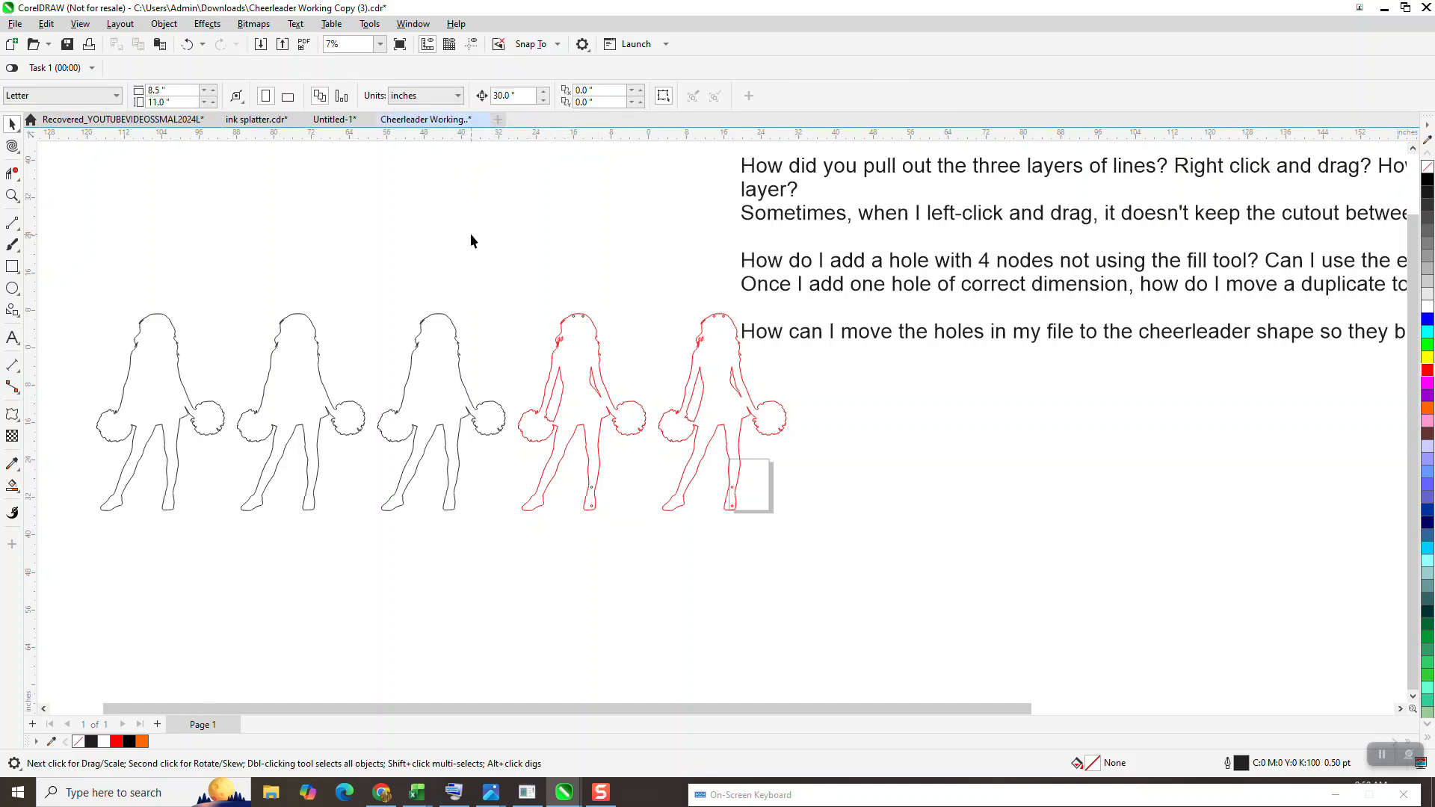
key("F12")
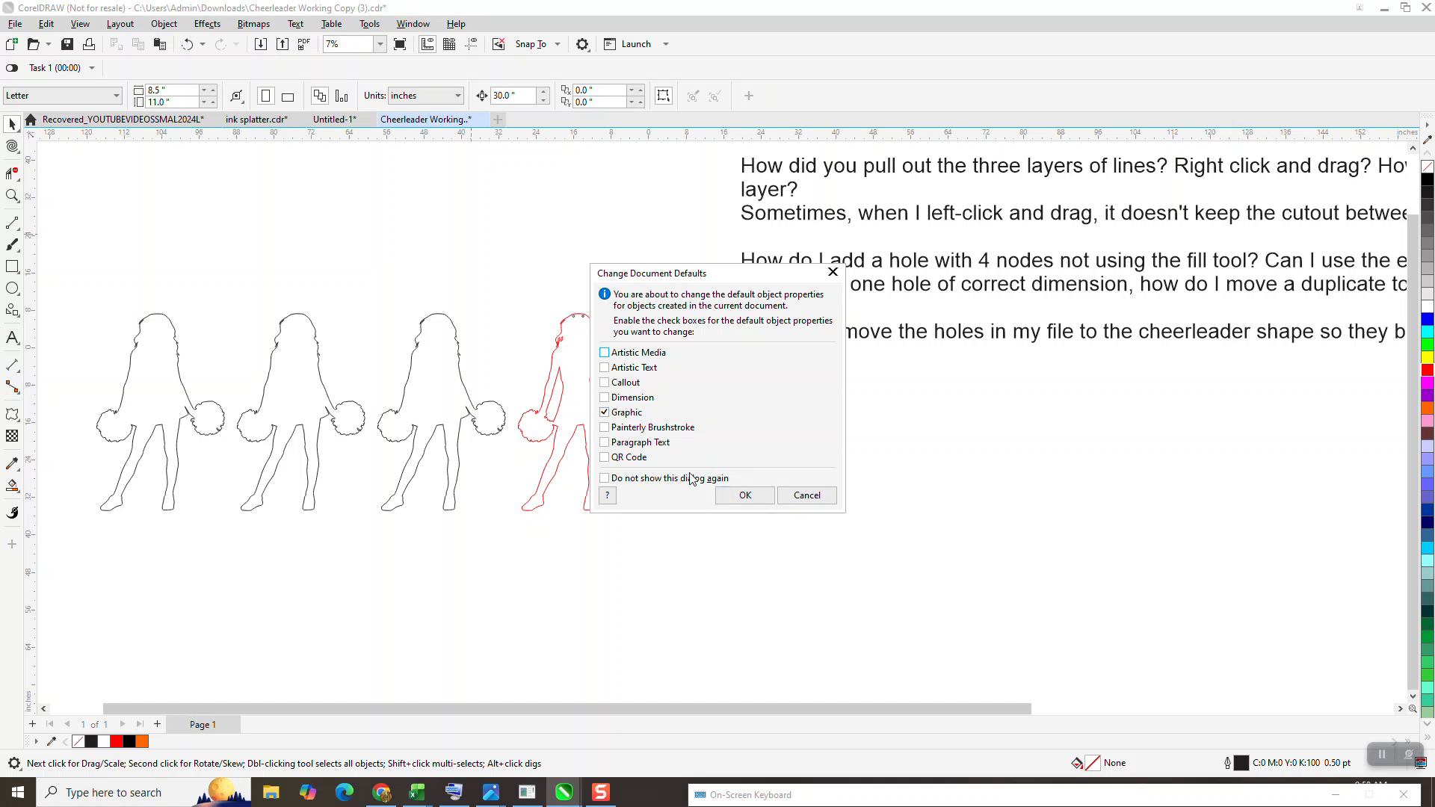
left_click(738, 494)
key("F12")
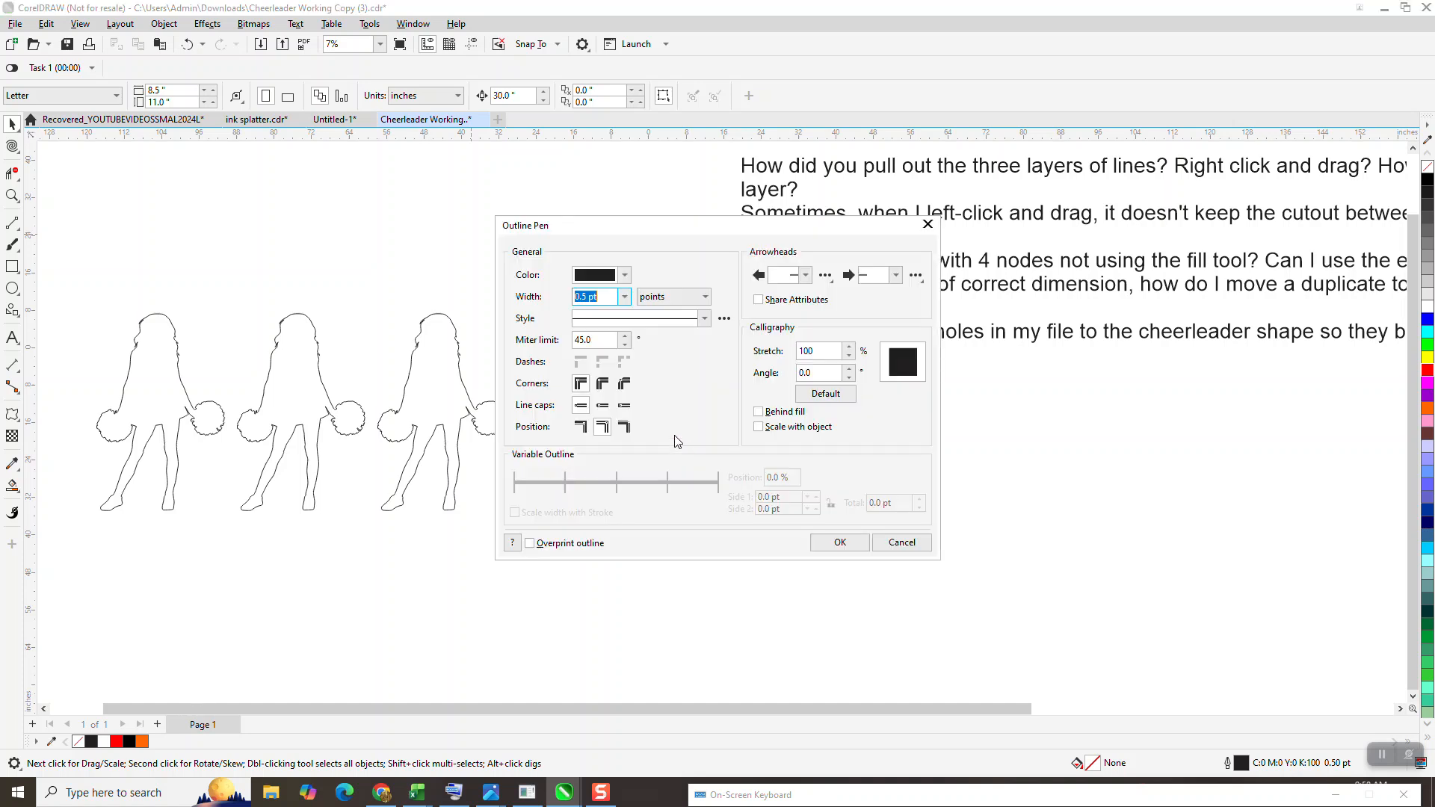
left_click(624, 297)
left_click(602, 323)
left_click(625, 275)
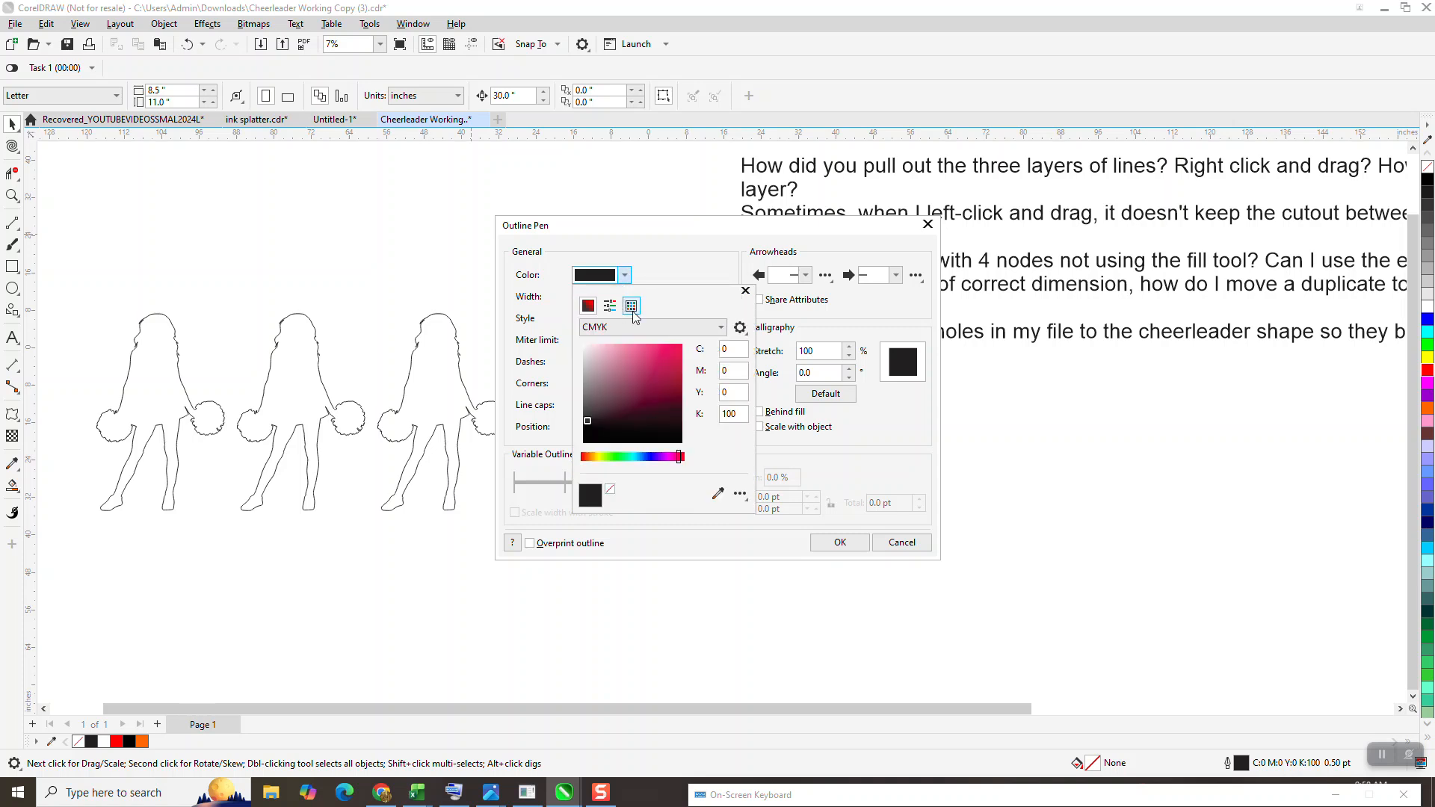
left_click(631, 305)
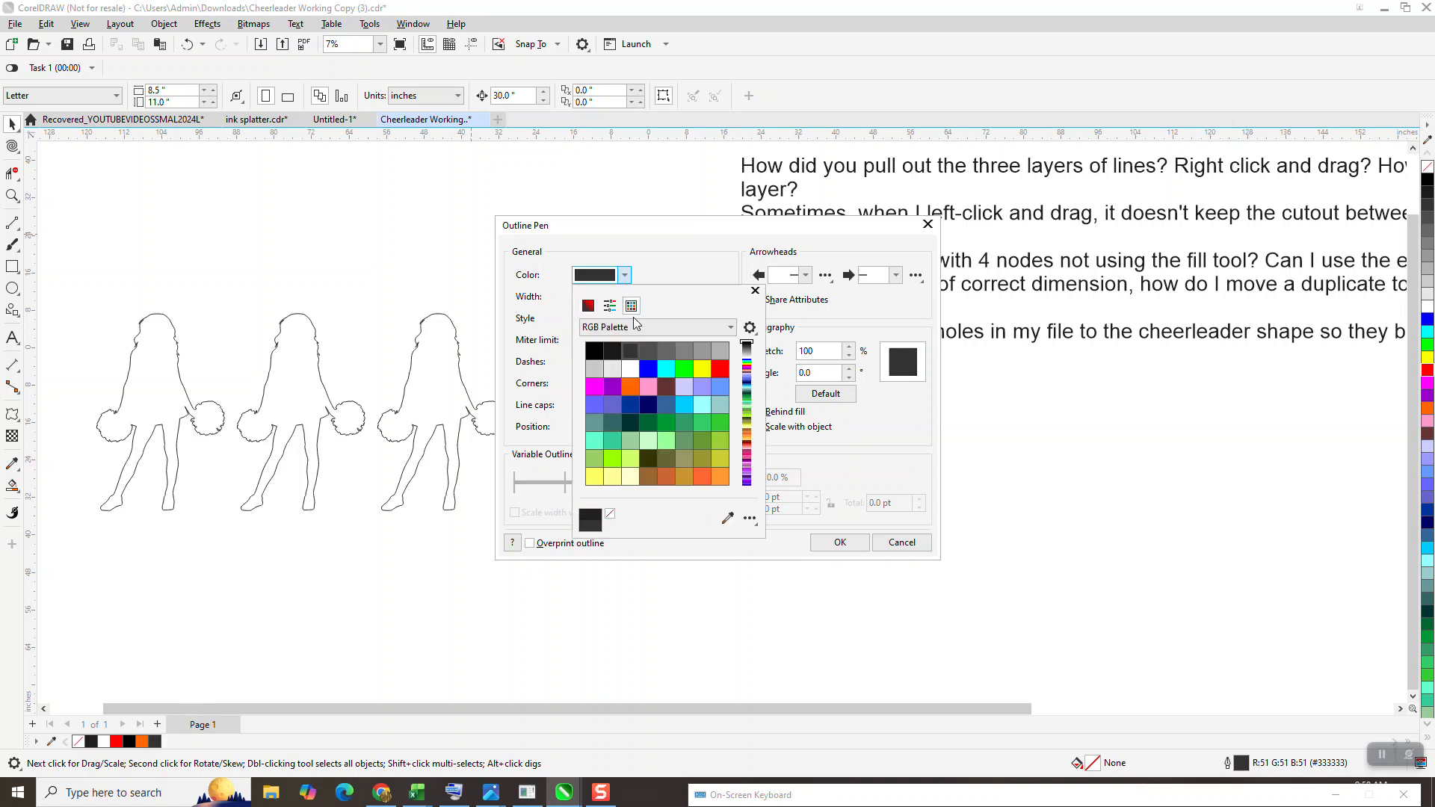
left_click(719, 370)
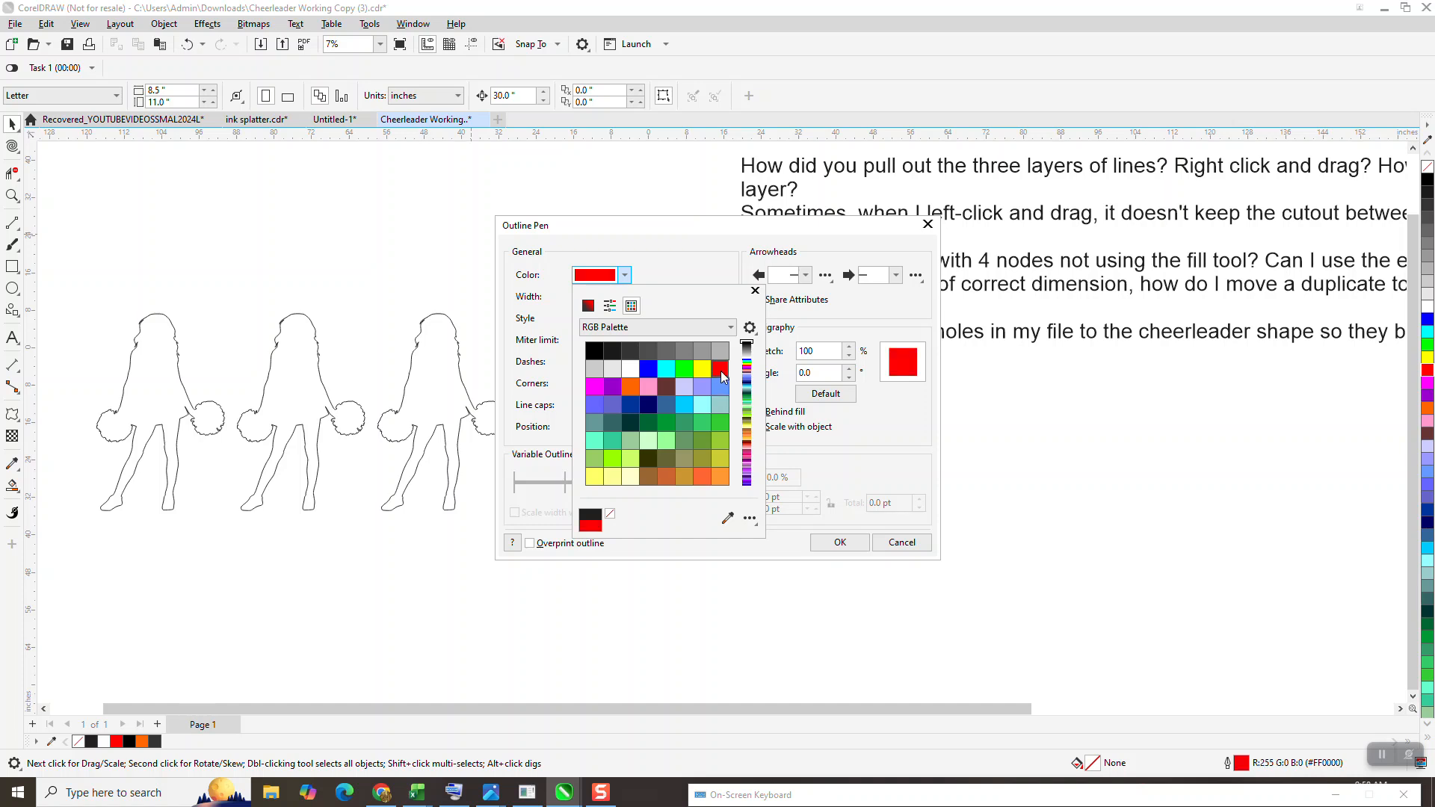
left_click(833, 541)
left_click(836, 543)
Draw a test rectangle about 15.6 by 12.3 inches above the unfilled cheerleader outlines
left_click(12, 266)
mouse_move(311, 192)
left_mouse_down()
mouse_move(356, 256)
mouse_move(394, 258)
left_mouse_up()
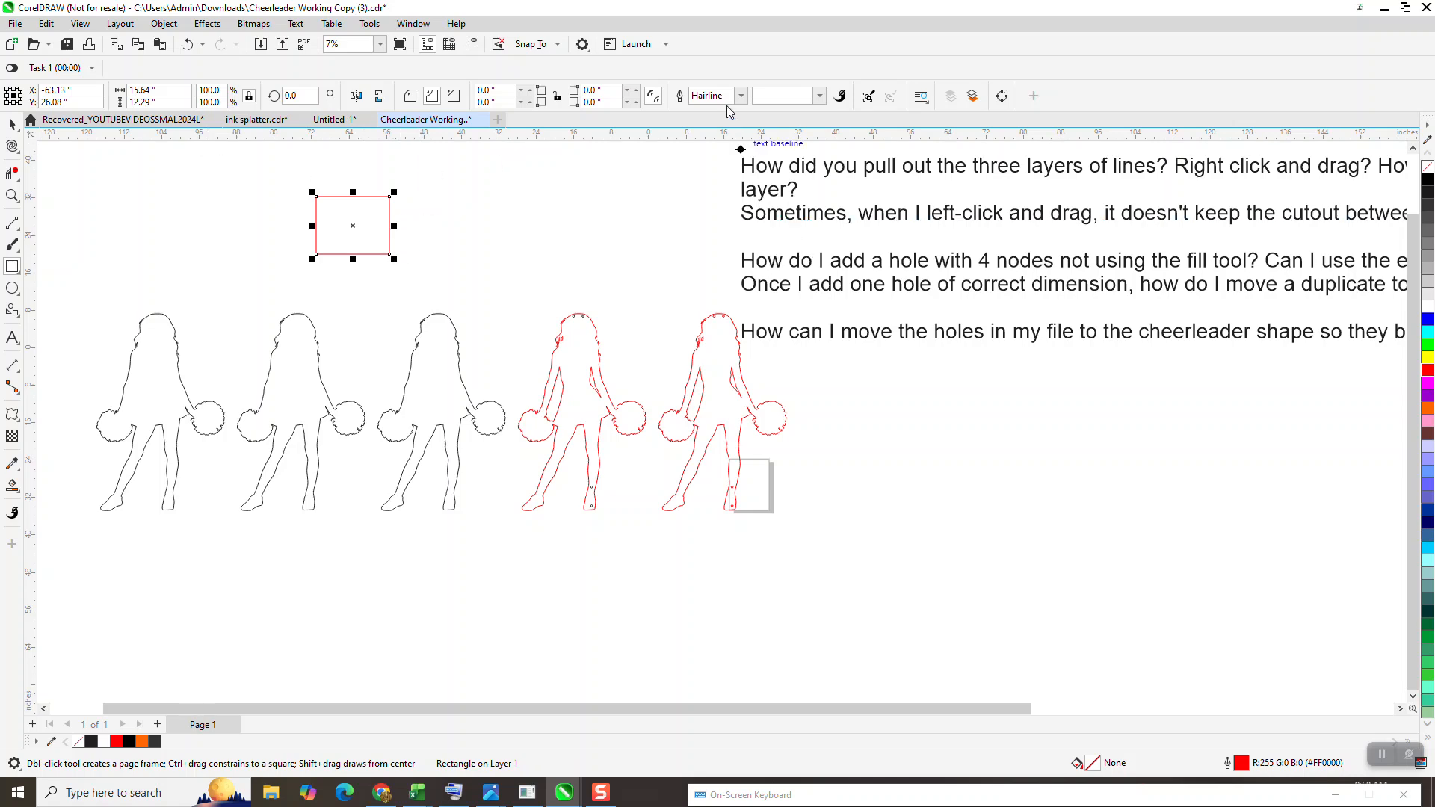
scroll(501, 382, "down", 2)
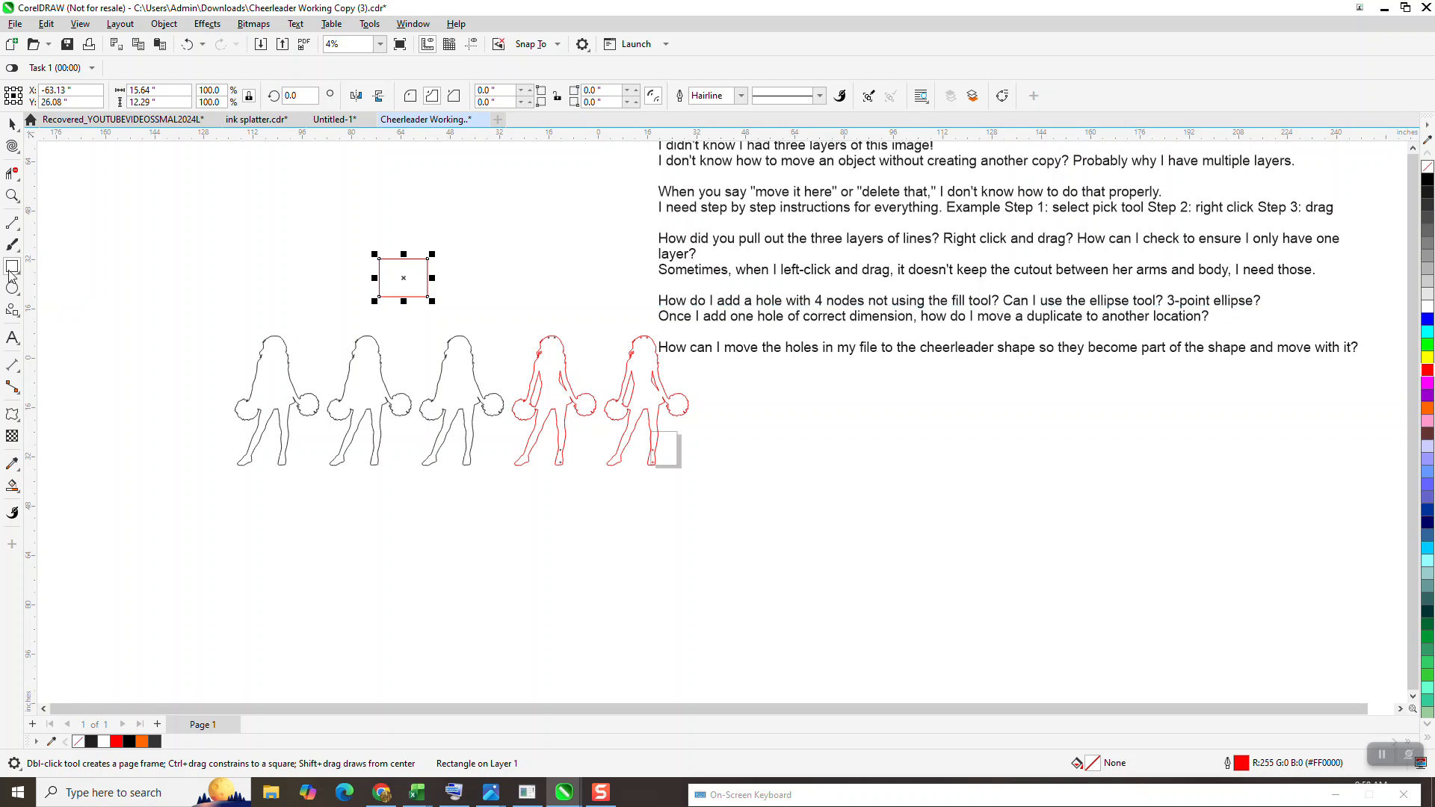
Smart Fill the left hole at the top of the new cheerleader's head and move the filled circle outside the outline
key("z")
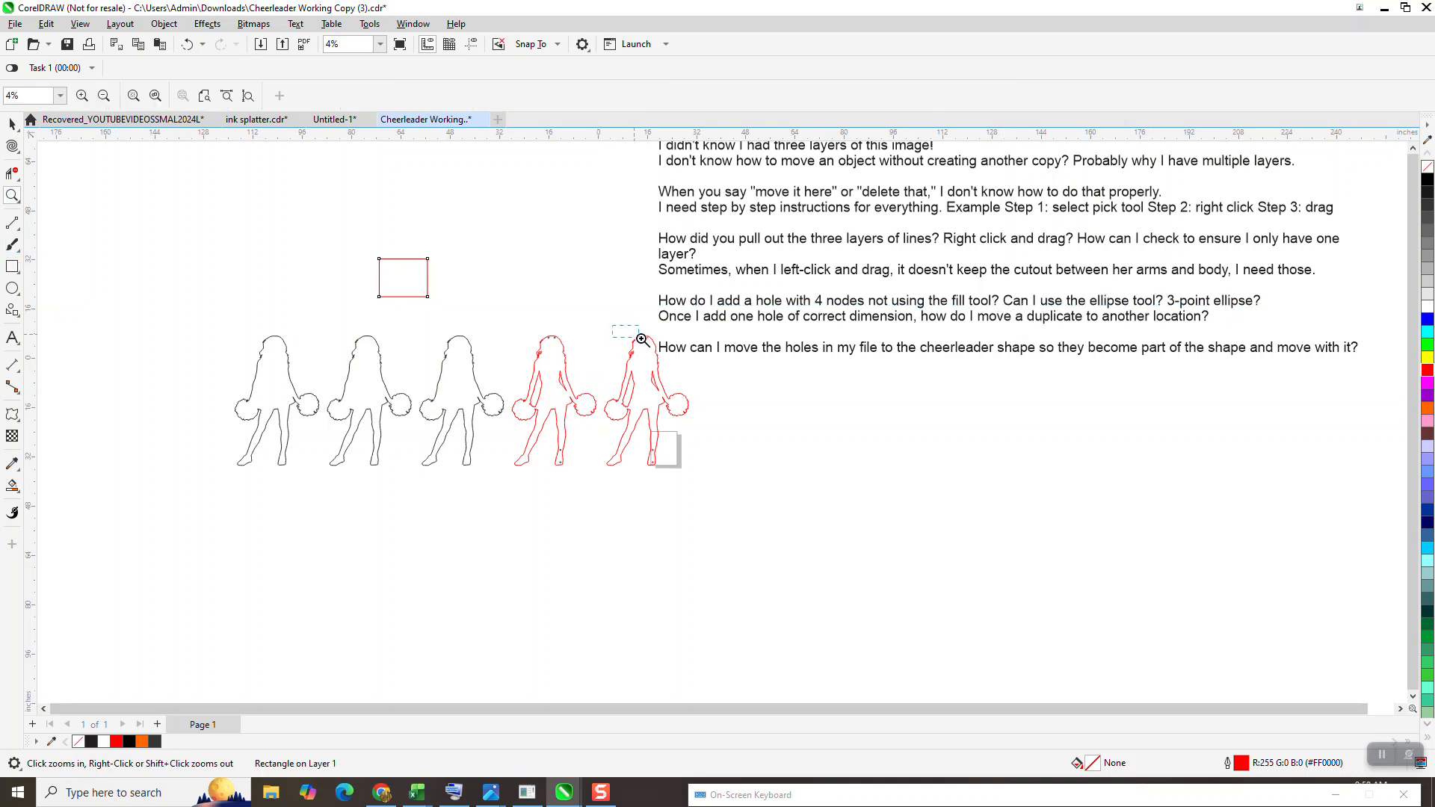
left_click_drag(637, 329, 696, 378)
left_click(12, 124)
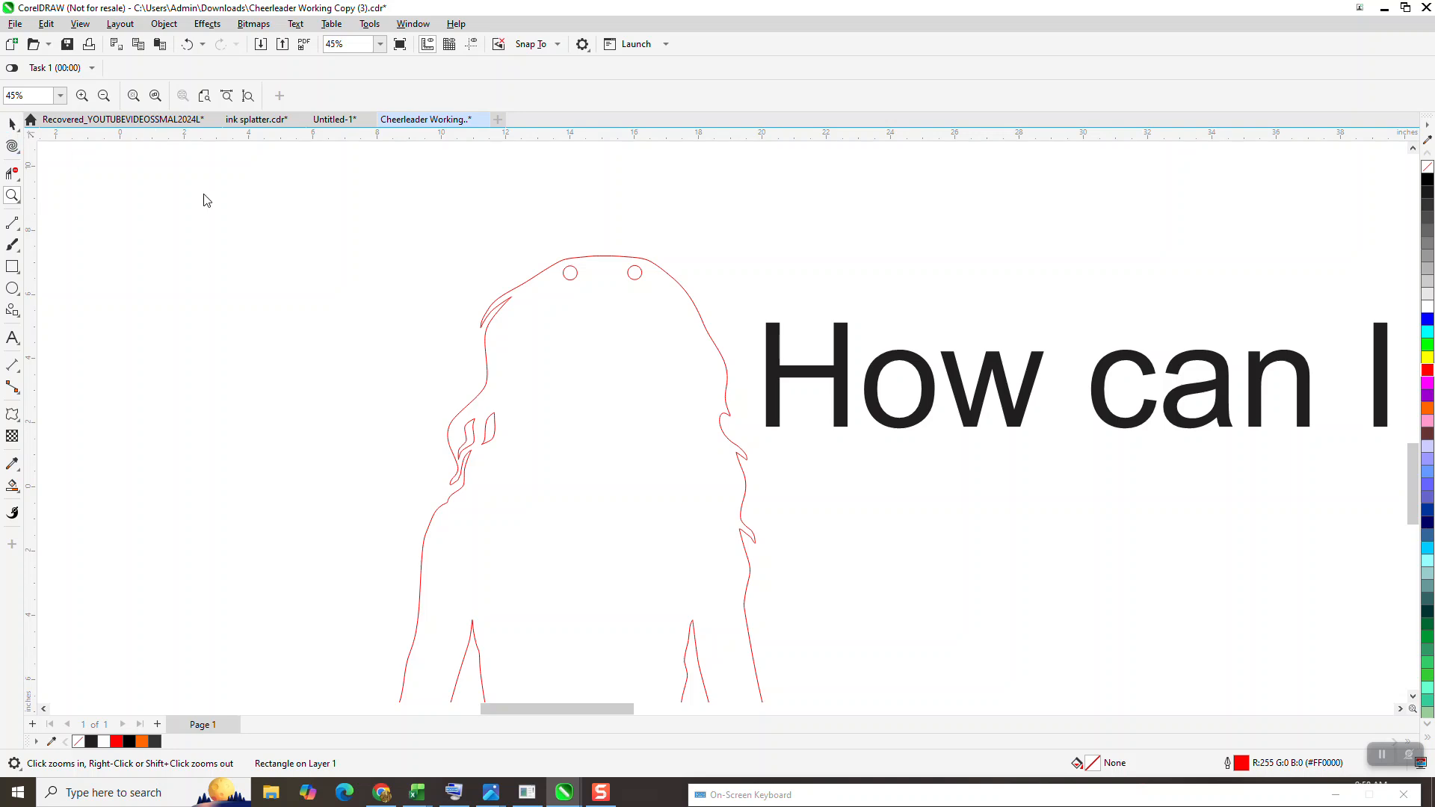
left_click(13, 486)
left_click(569, 273)
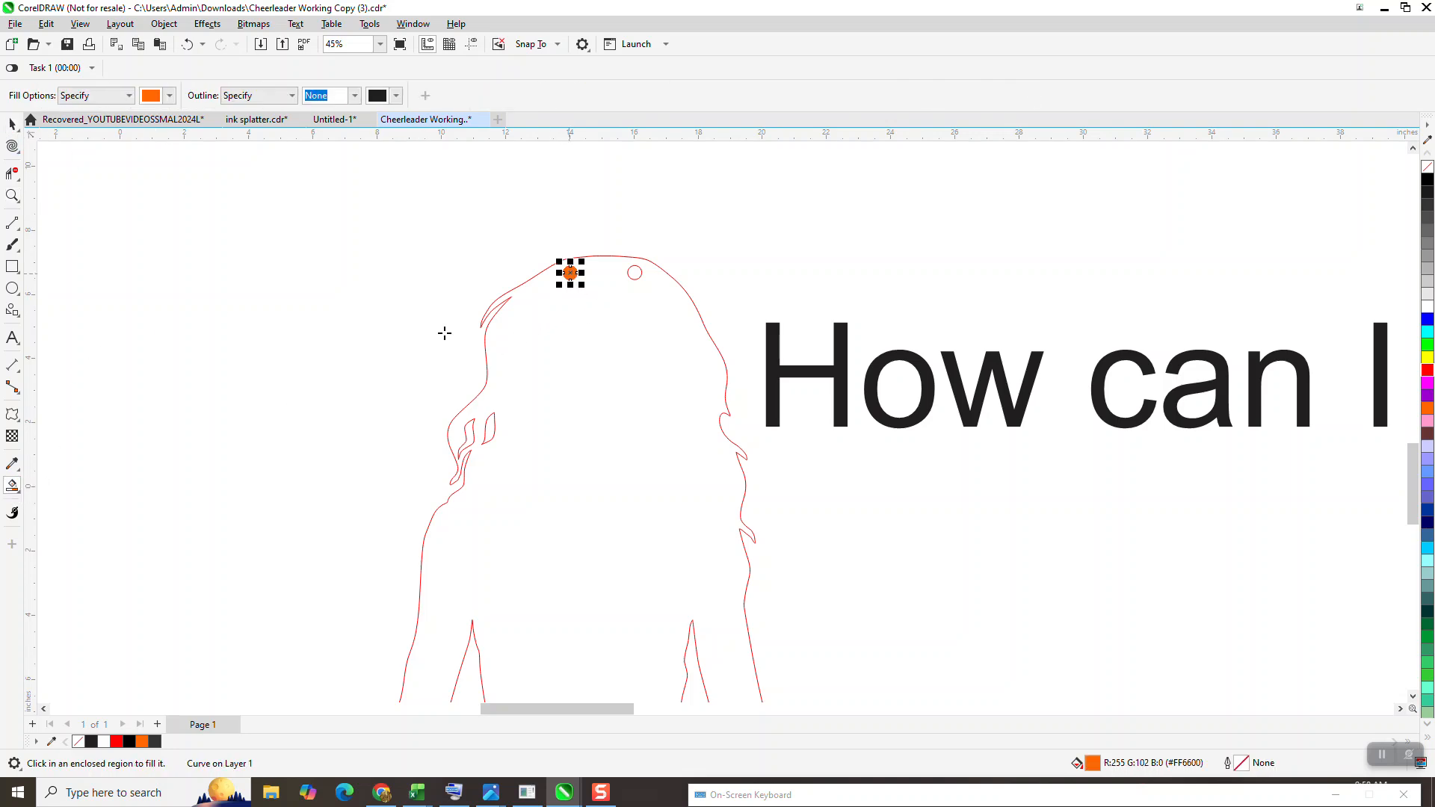
left_click(12, 124)
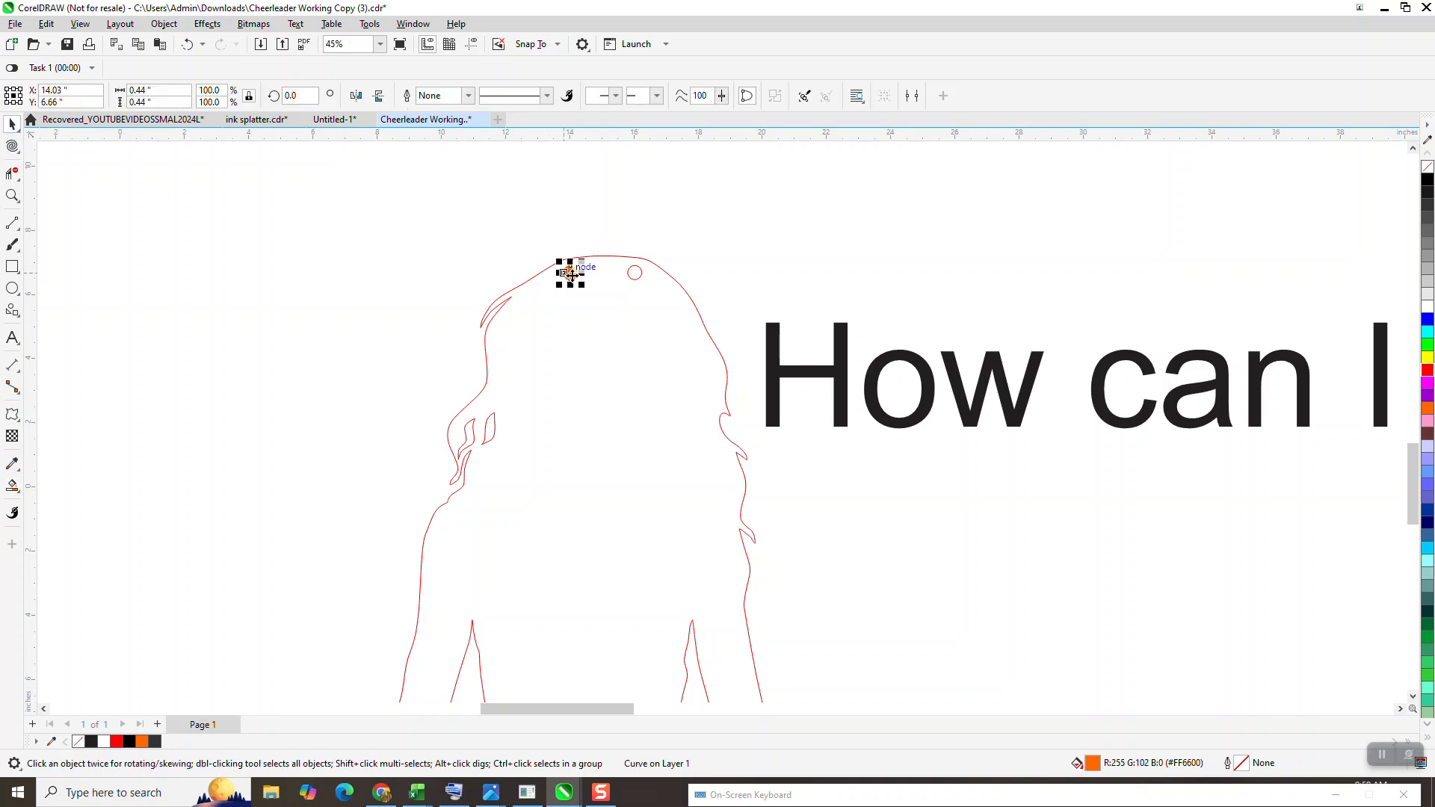
left_click_drag(397, 248, 346, 233)
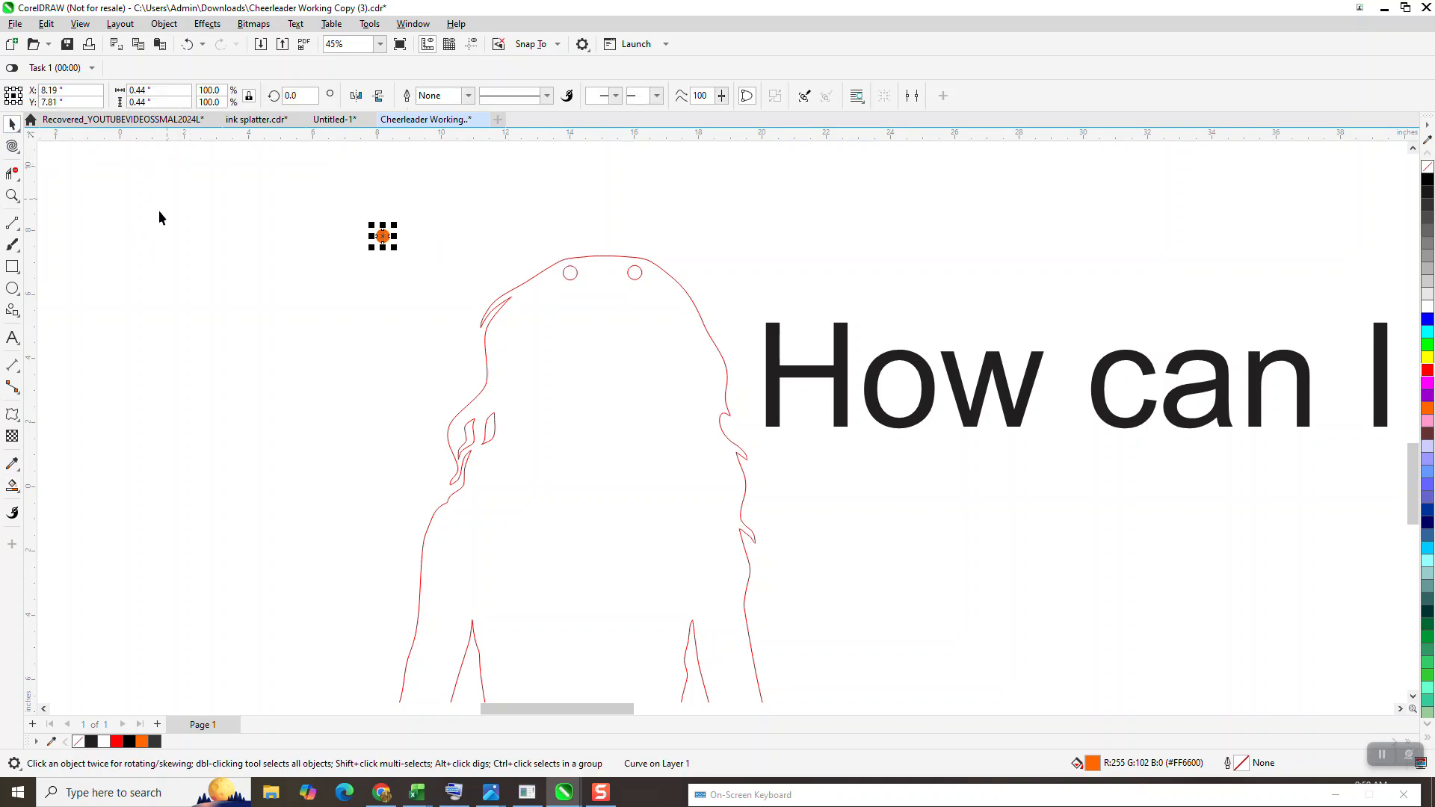
Draw a circle beside the head with the Ellipse tool, make it a full ellipse, and set its diameter to 0.44 inches
left_click(13, 289)
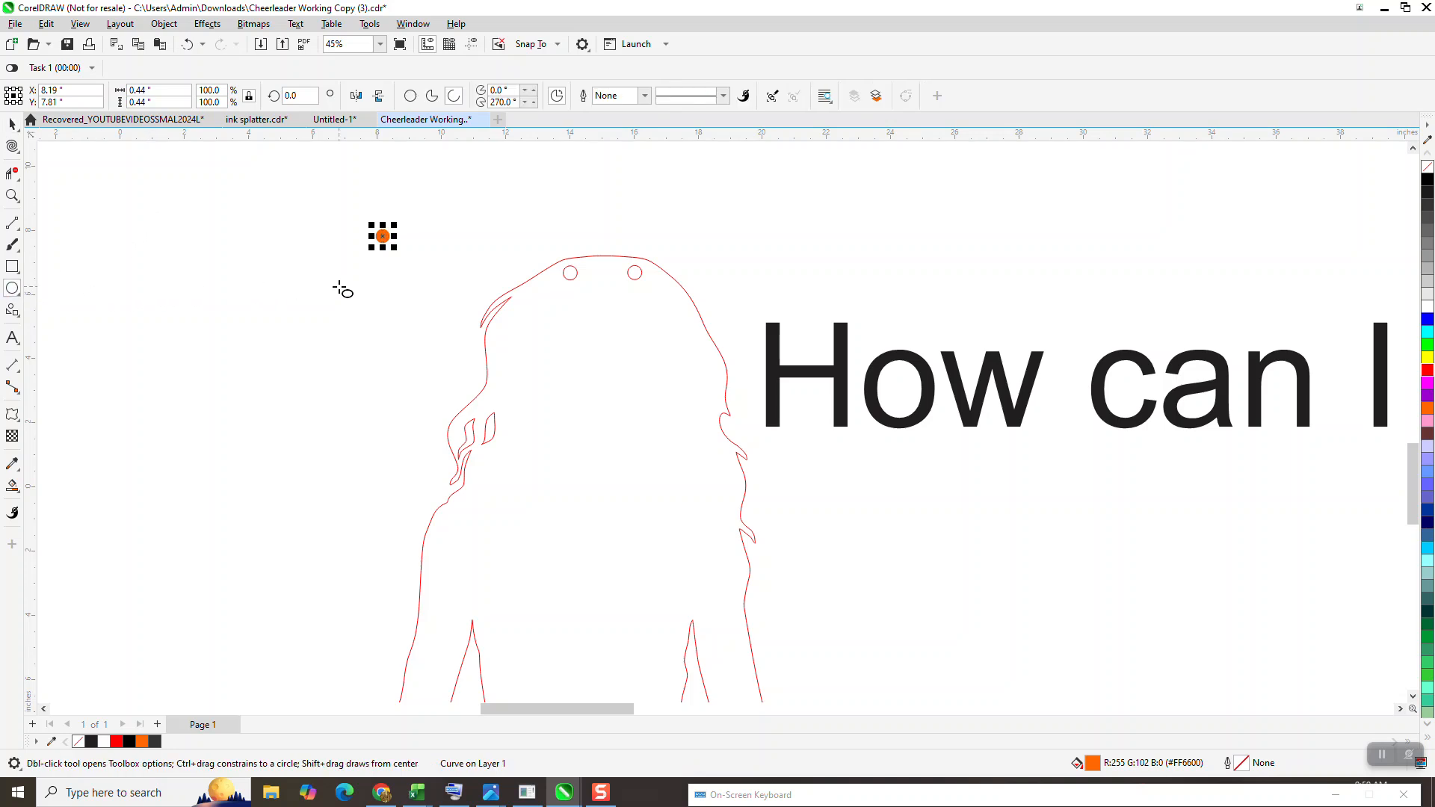
left_click_drag(339, 287, 329, 304)
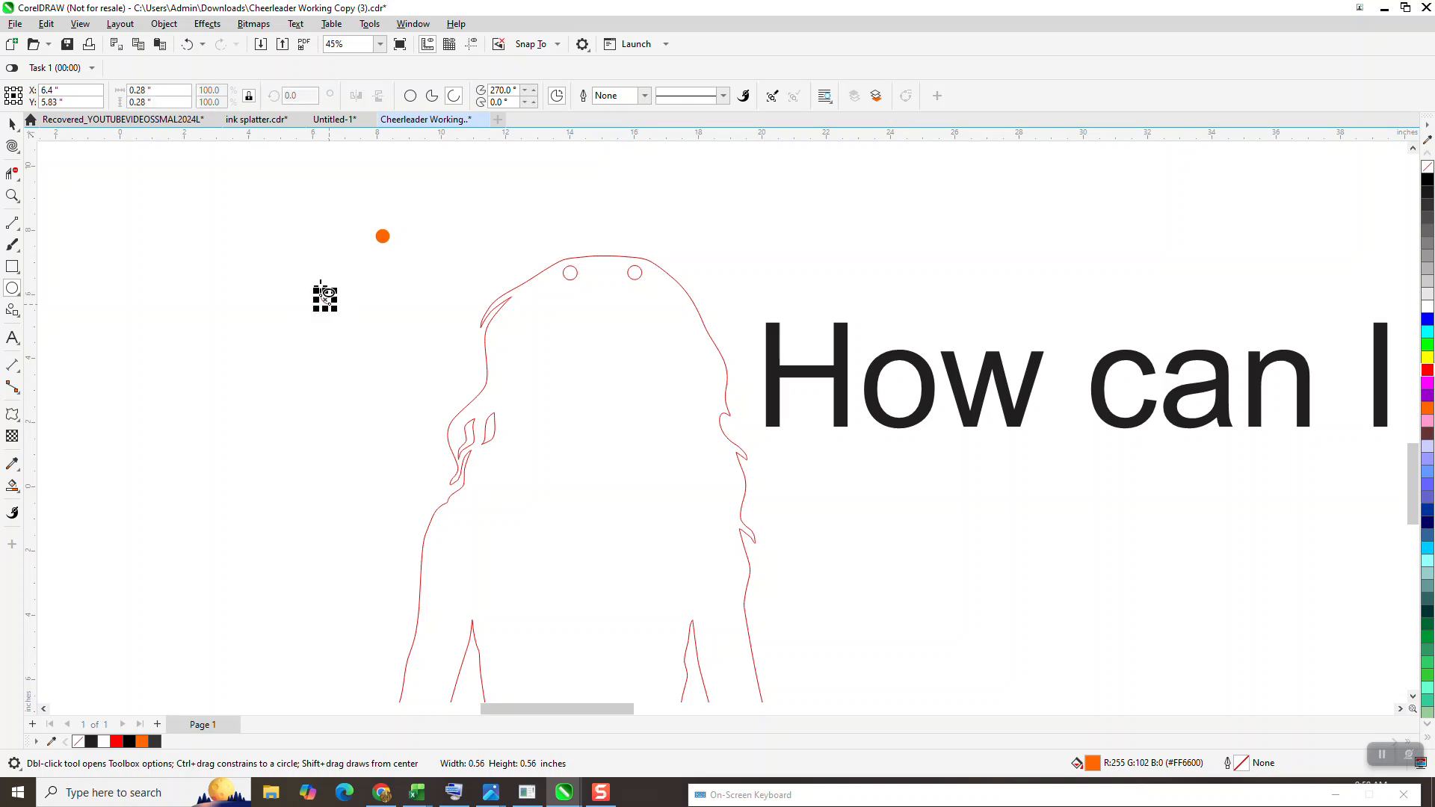
left_click(409, 96)
left_click(150, 91)
type(".")
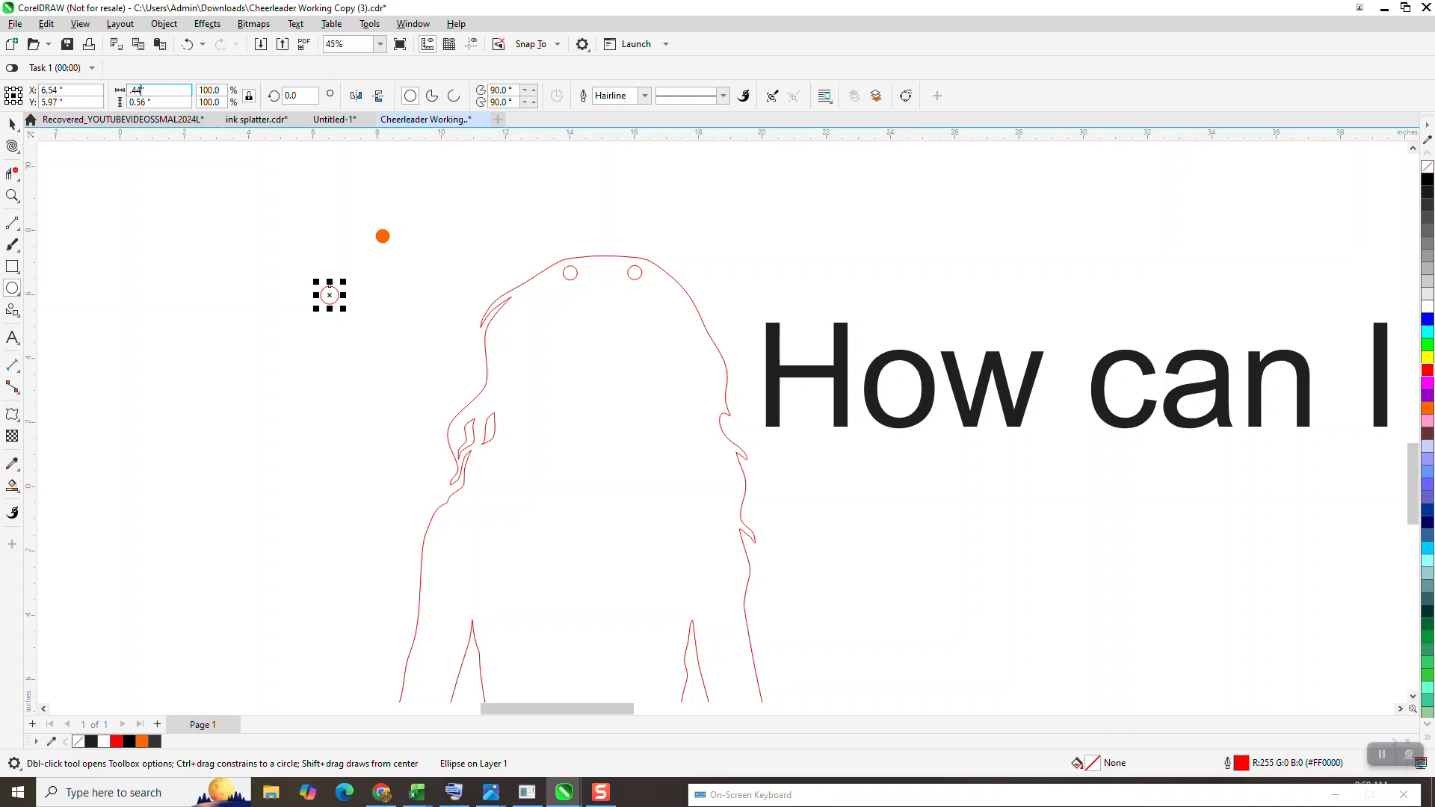
type("44")
key("Return")
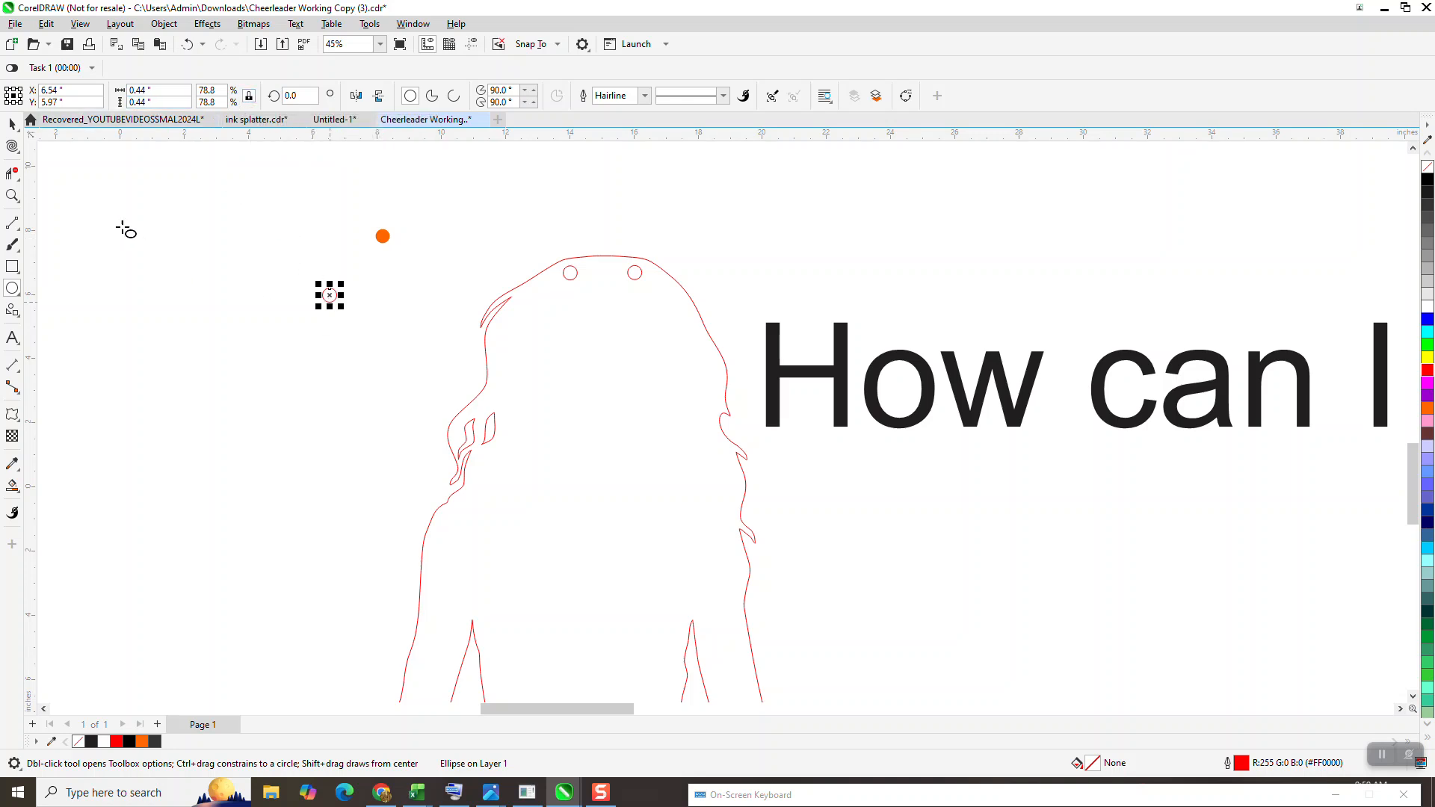
Move the 0.44-inch circle inside the left foot of the rightmost red cheerleader
key("space")
left_click_drag(337, 297, 541, 384)
scroll(527, 266, "down", 4)
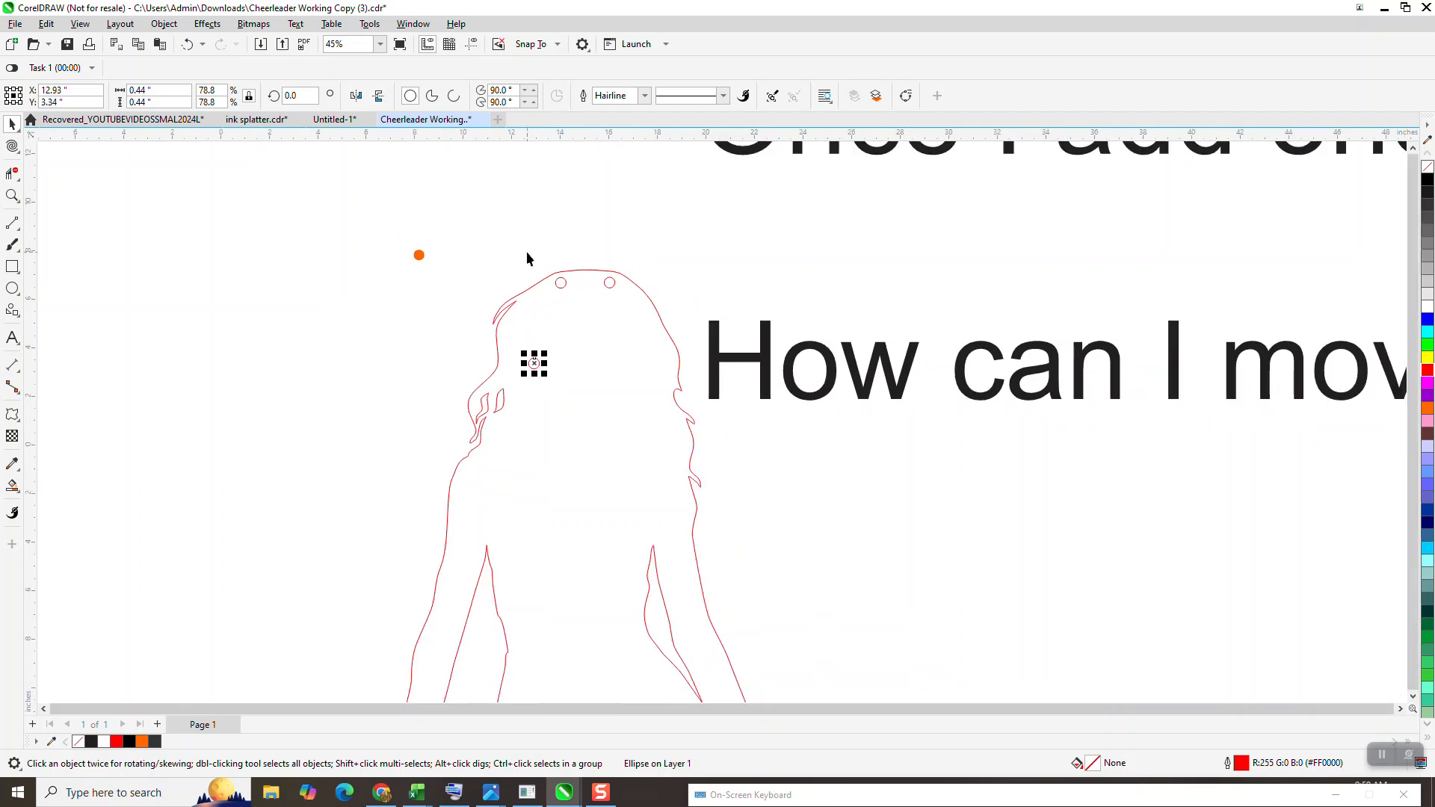
scroll(576, 308, "down", 2)
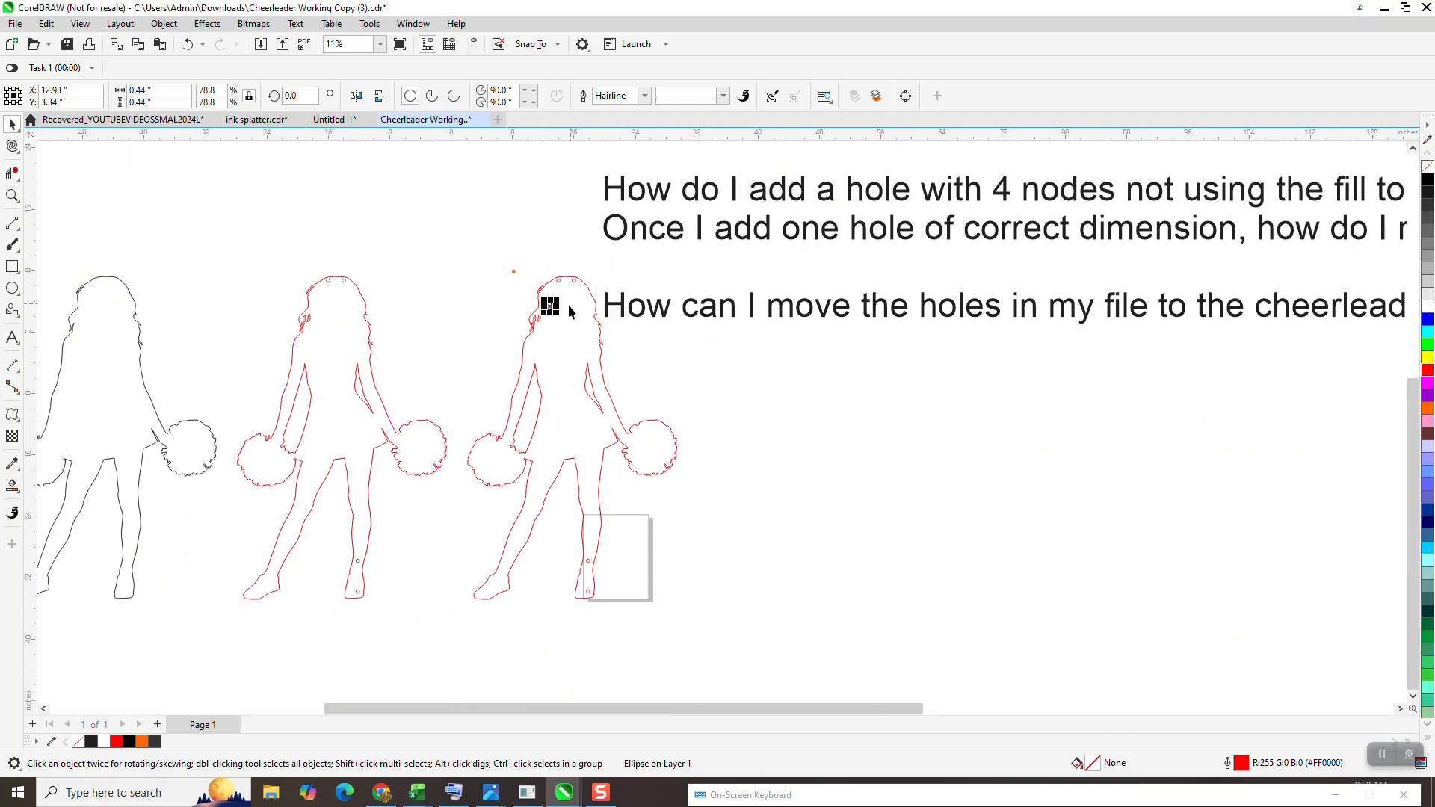
left_click_drag(553, 329, 489, 599)
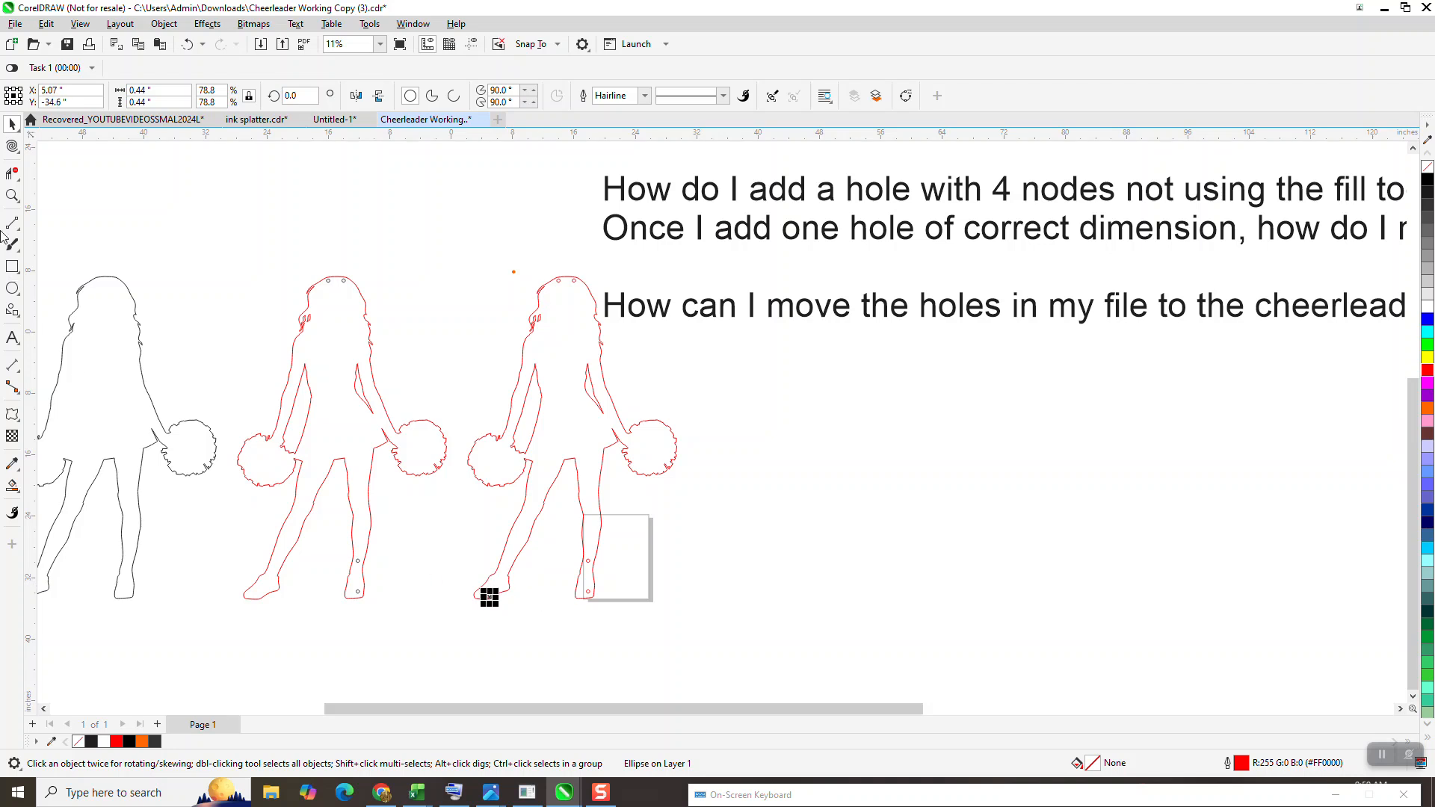
left_click(12, 196)
left_click_drag(415, 538, 664, 633)
key("space")
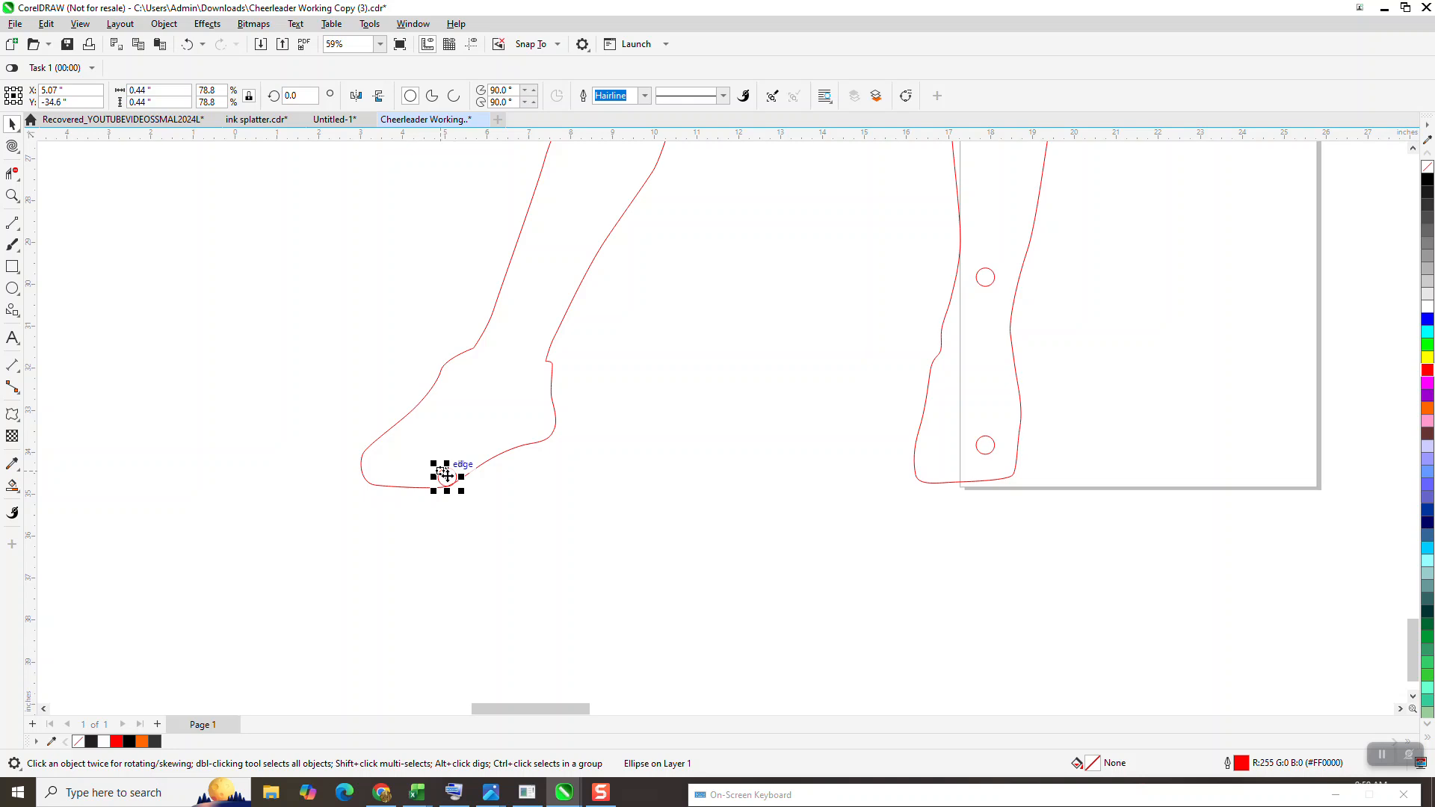
left_click_drag(446, 476, 423, 445)
Nudge only the rightmost cheerleader outline 30 inches to the right and back to test whether the foot circle moves with it
scroll(404, 534, "down", 2)
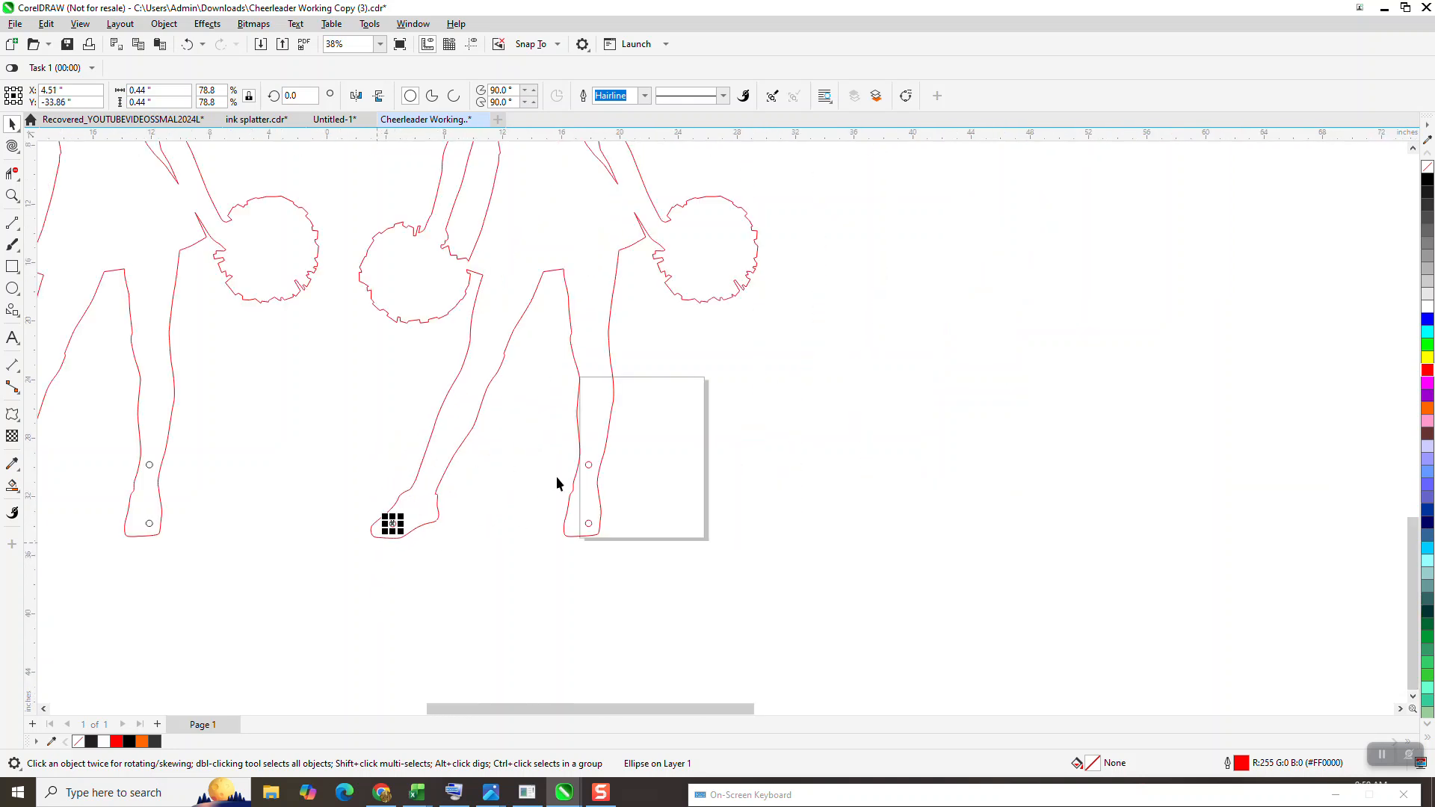
left_click(615, 387)
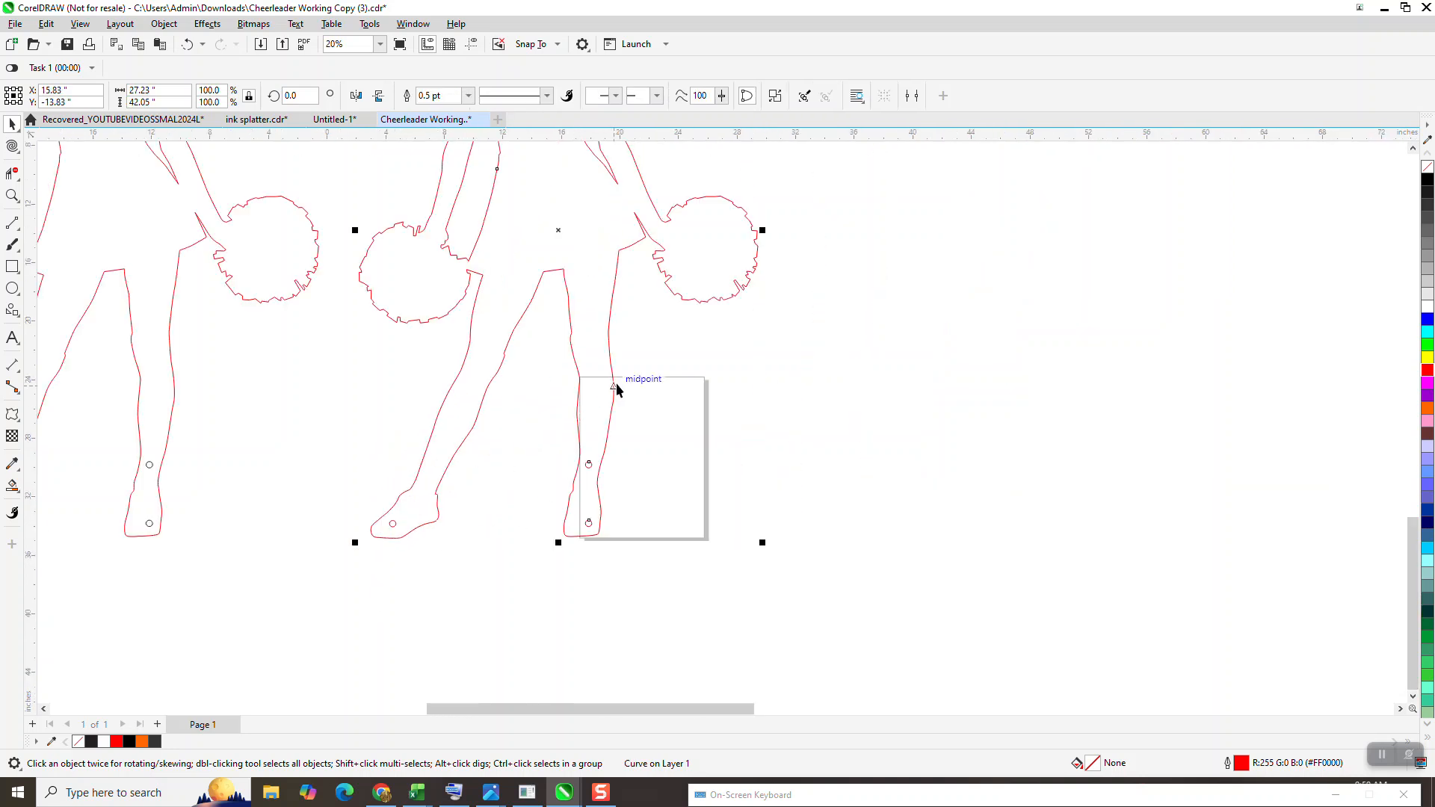
key("Right")
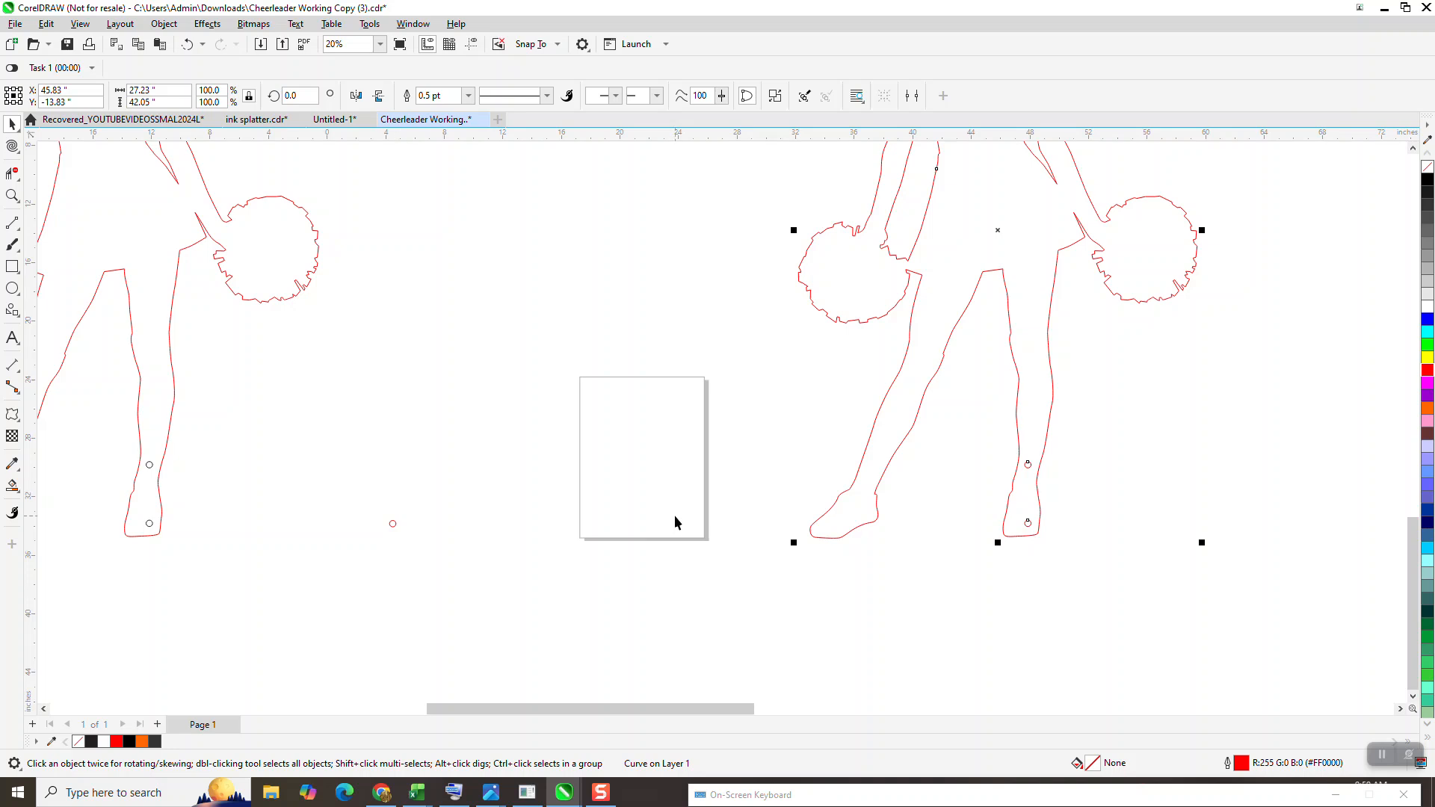
key("Left")
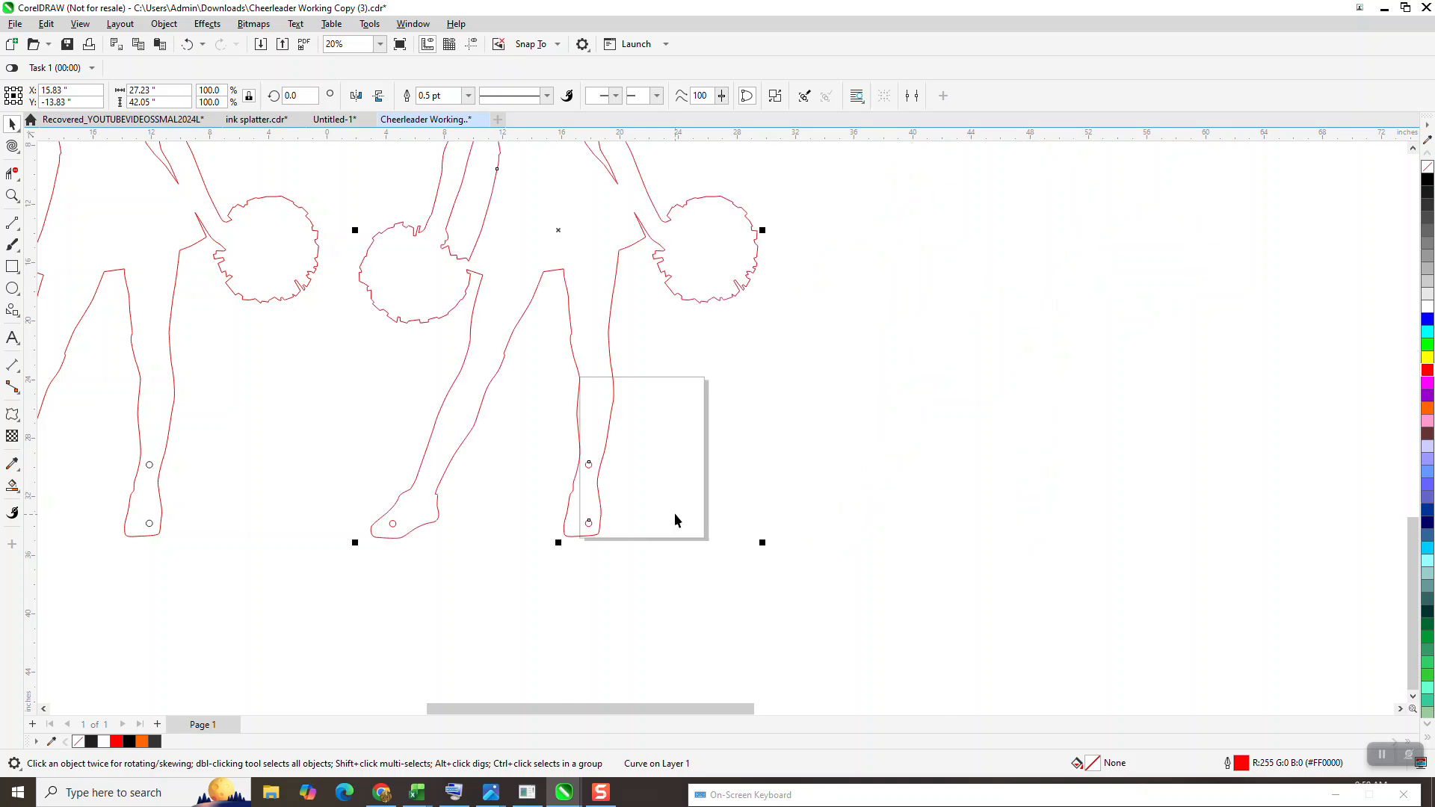
Smart Fill the body of the rightmost cheerleader in orange and move the filled shape 30 inches to the right
left_click(12, 485)
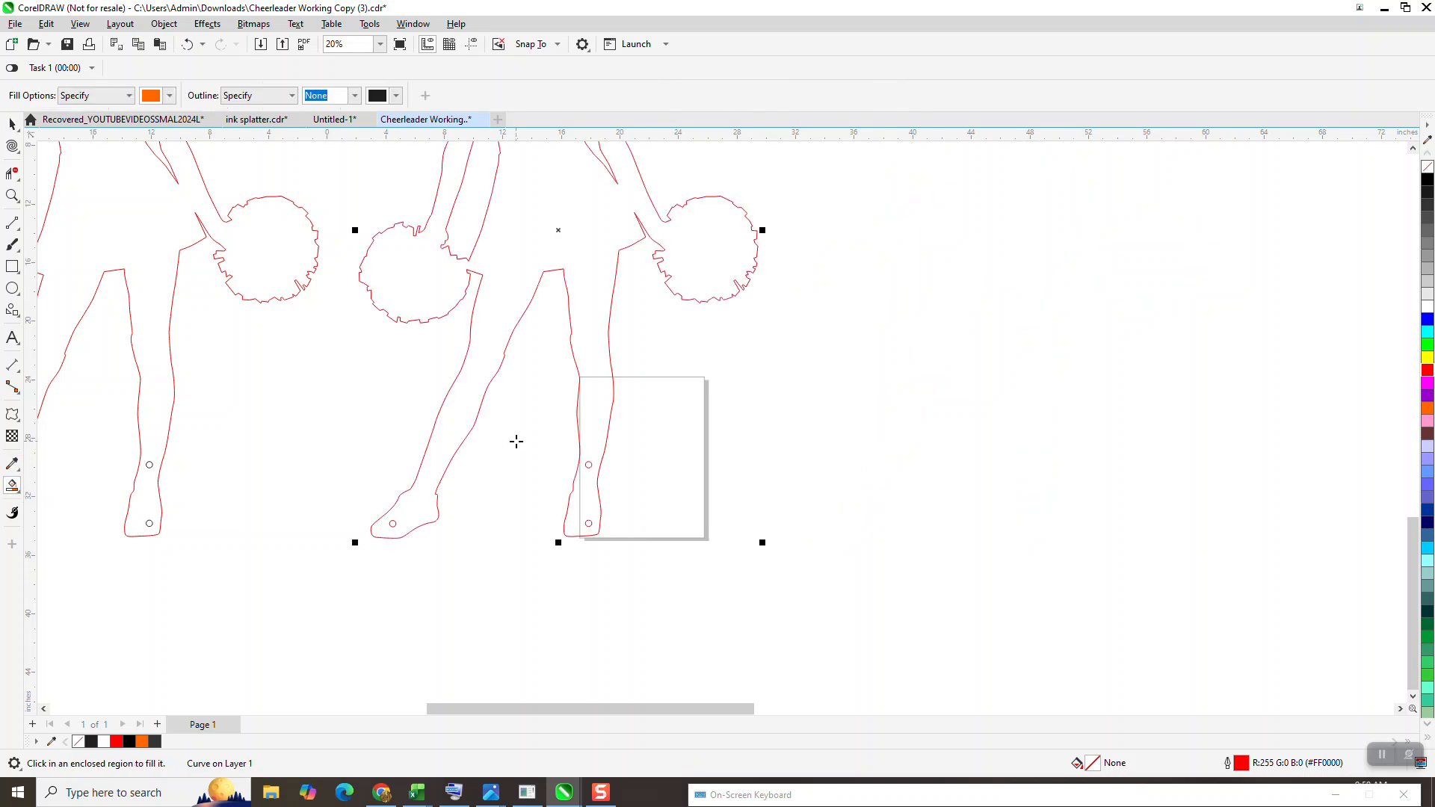
left_click(451, 431)
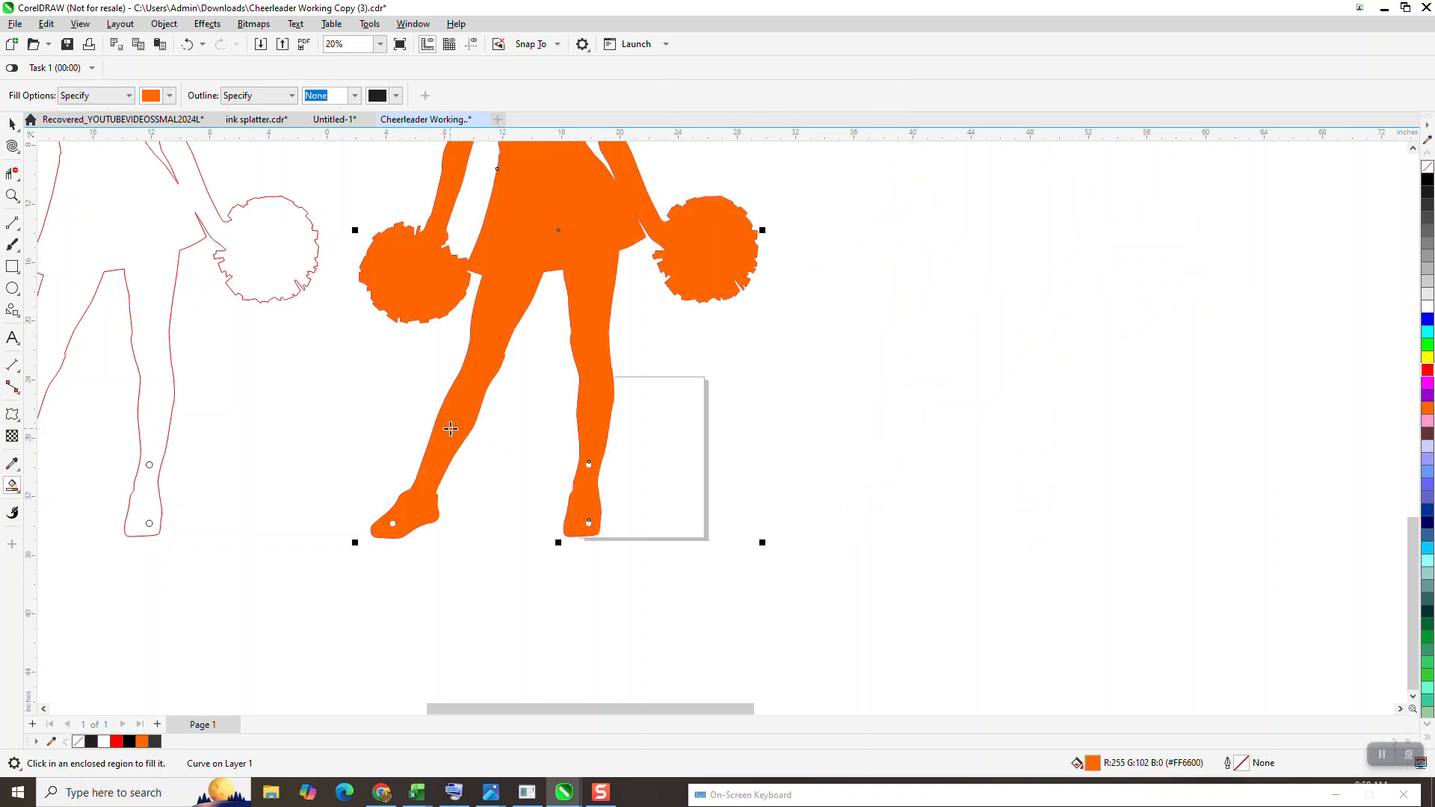
key("Right")
scroll(402, 506, "down", 1)
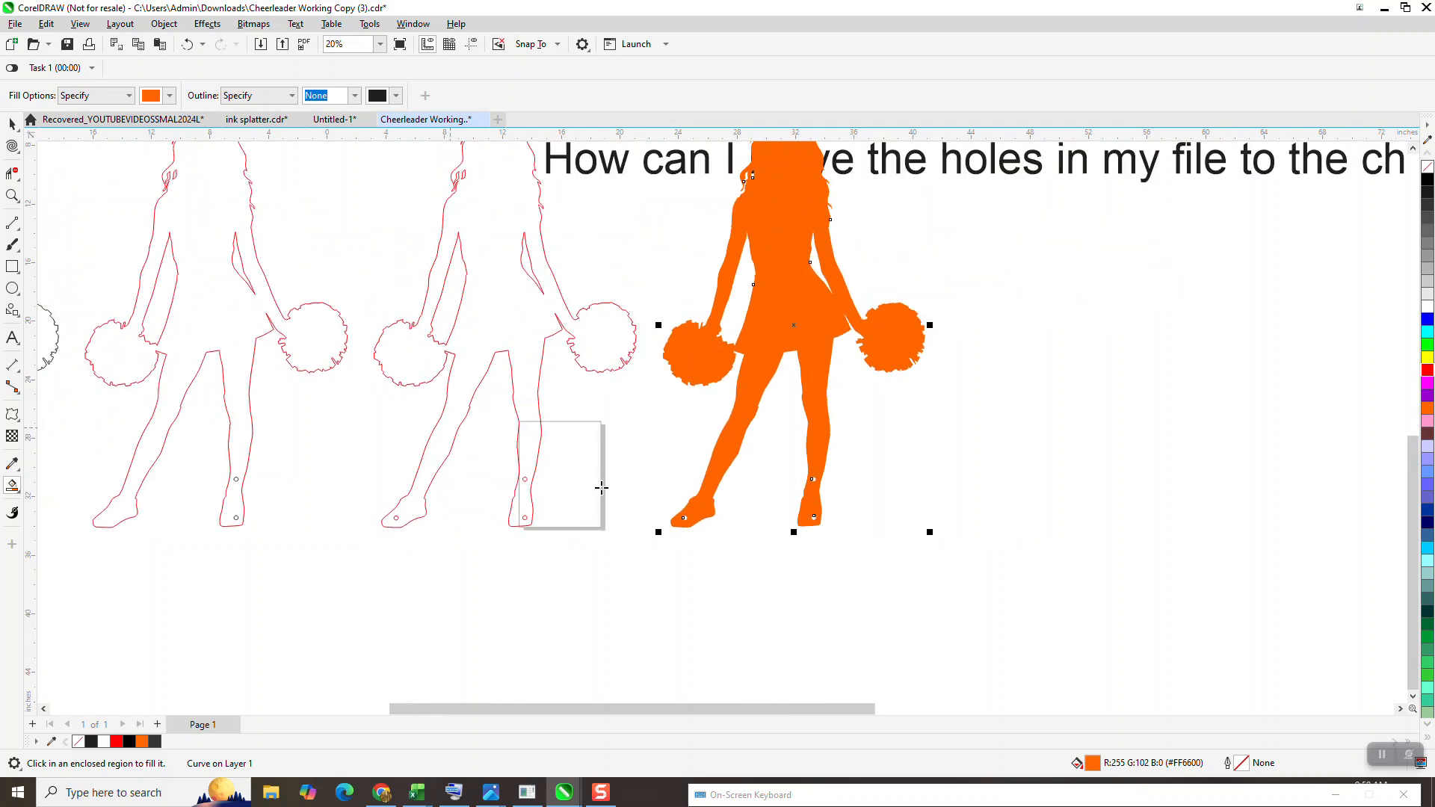
Remove the orange fill from the newly created cheerleader and give it a red hairline outline
left_click(1427, 169)
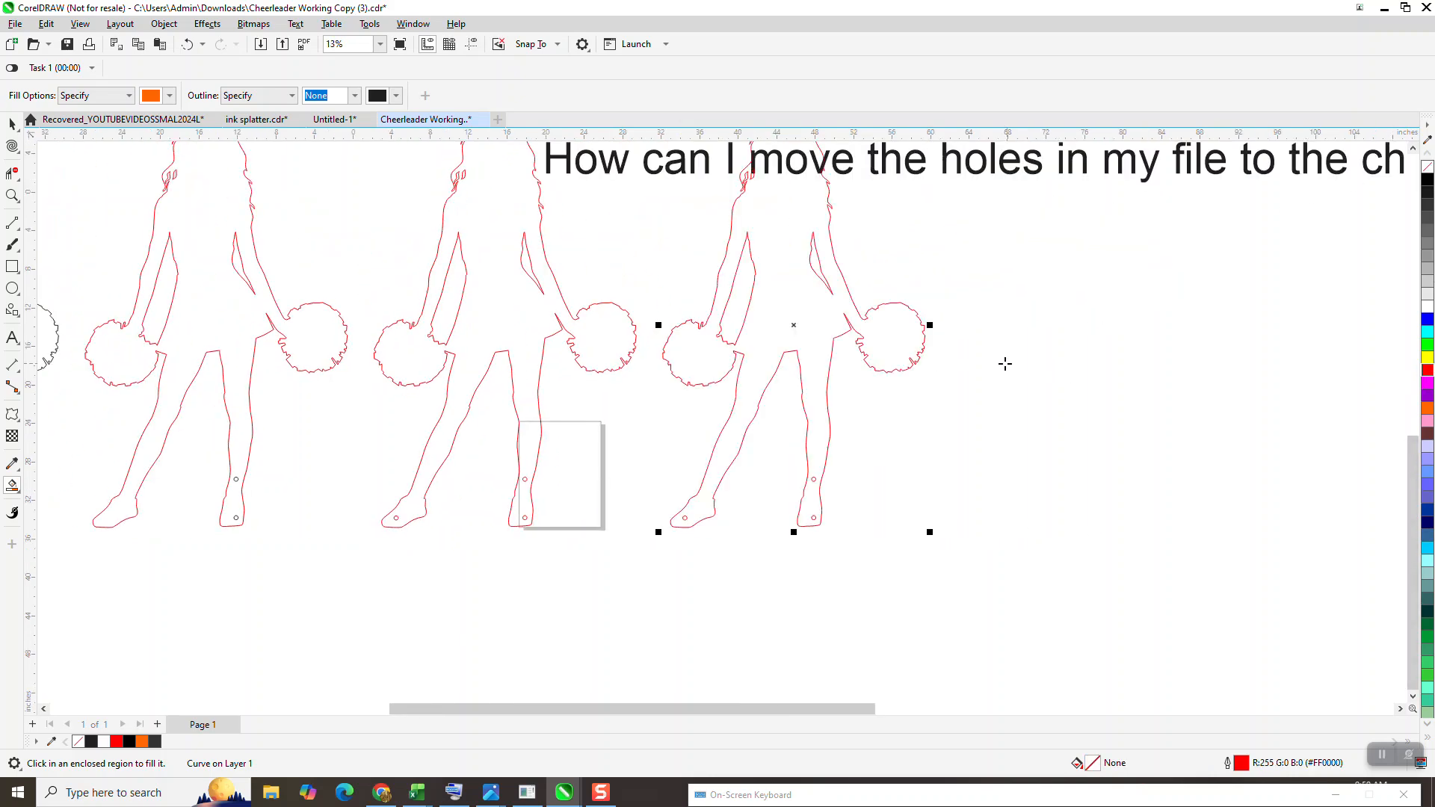
scroll(689, 541, "down", 1)
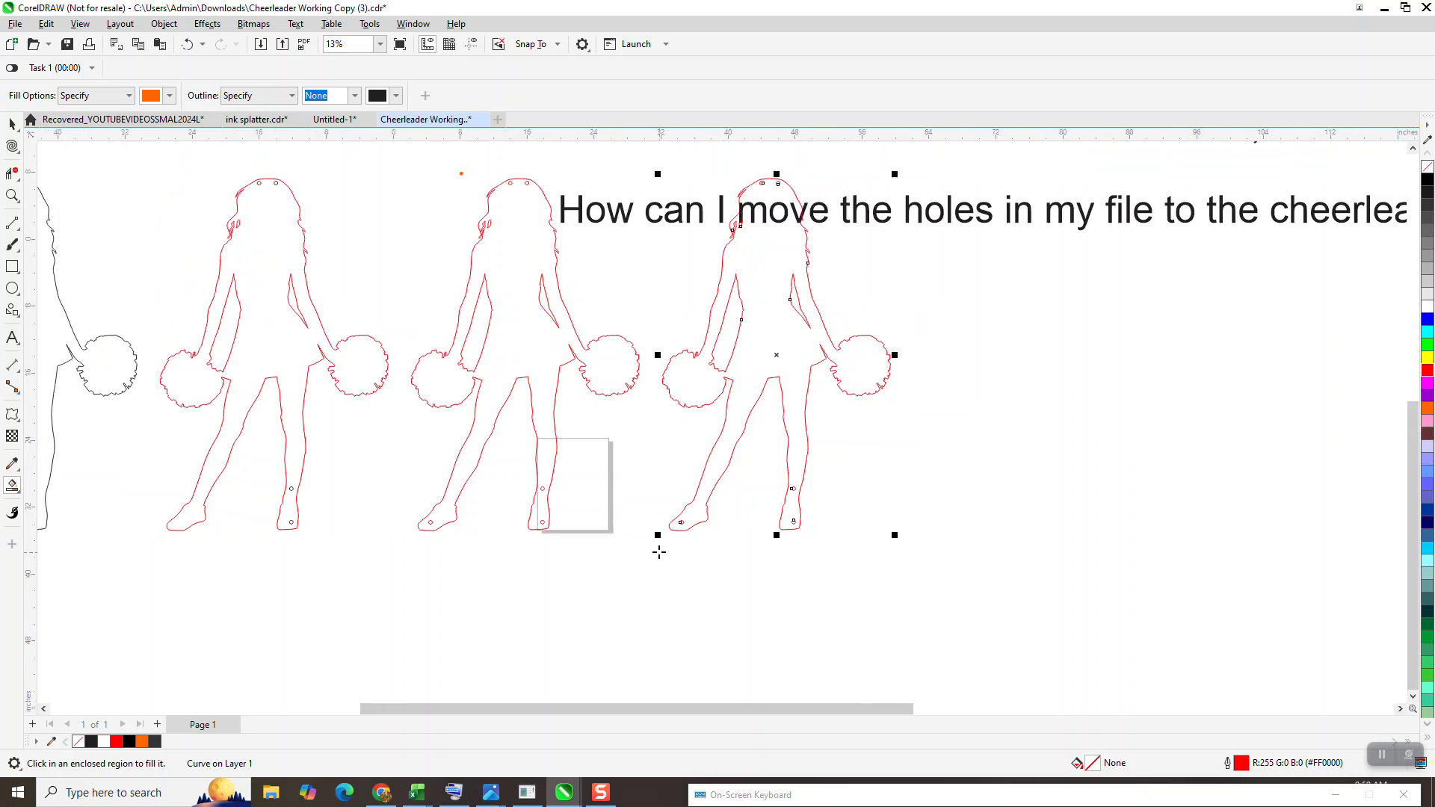
left_click(12, 124)
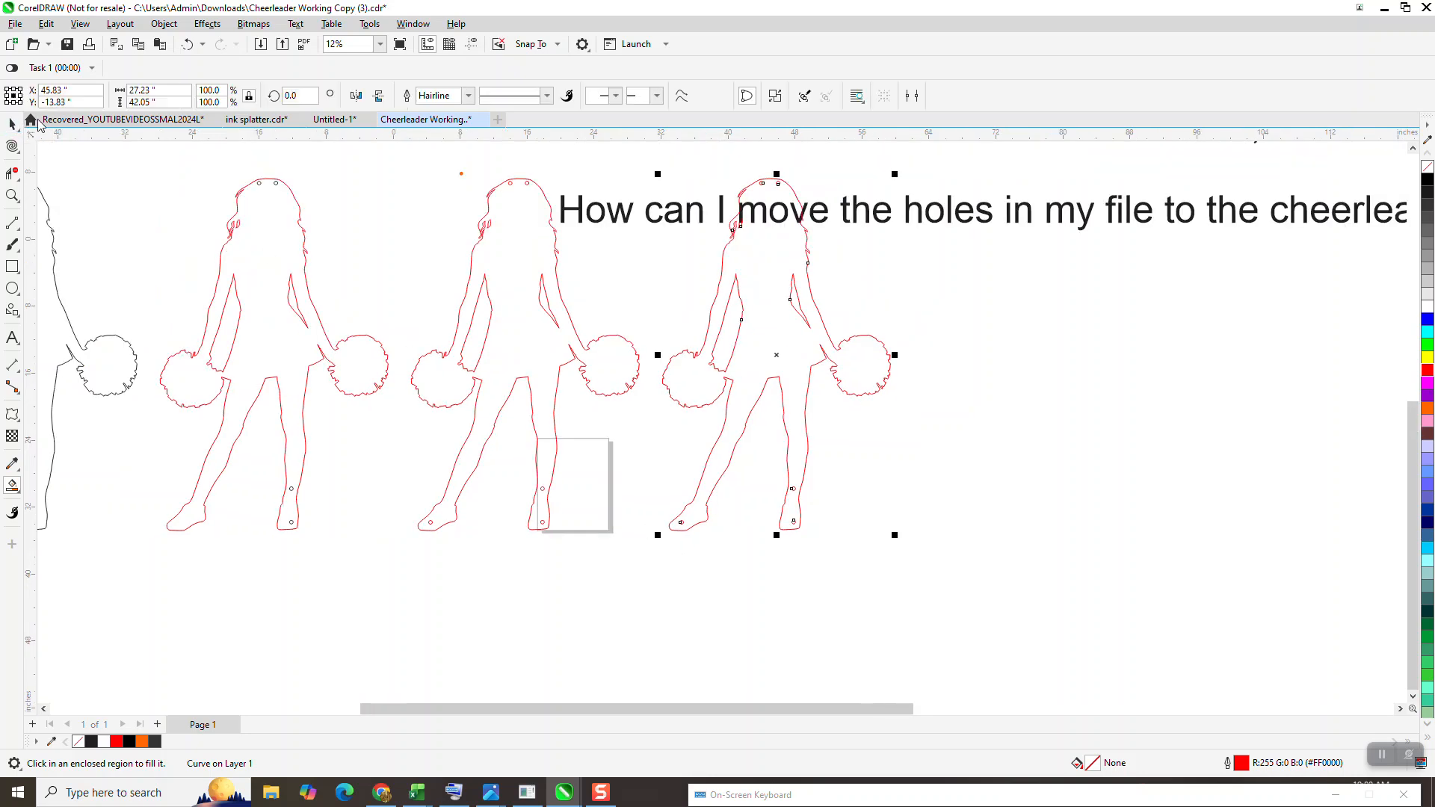
scroll(402, 240, "down", 1)
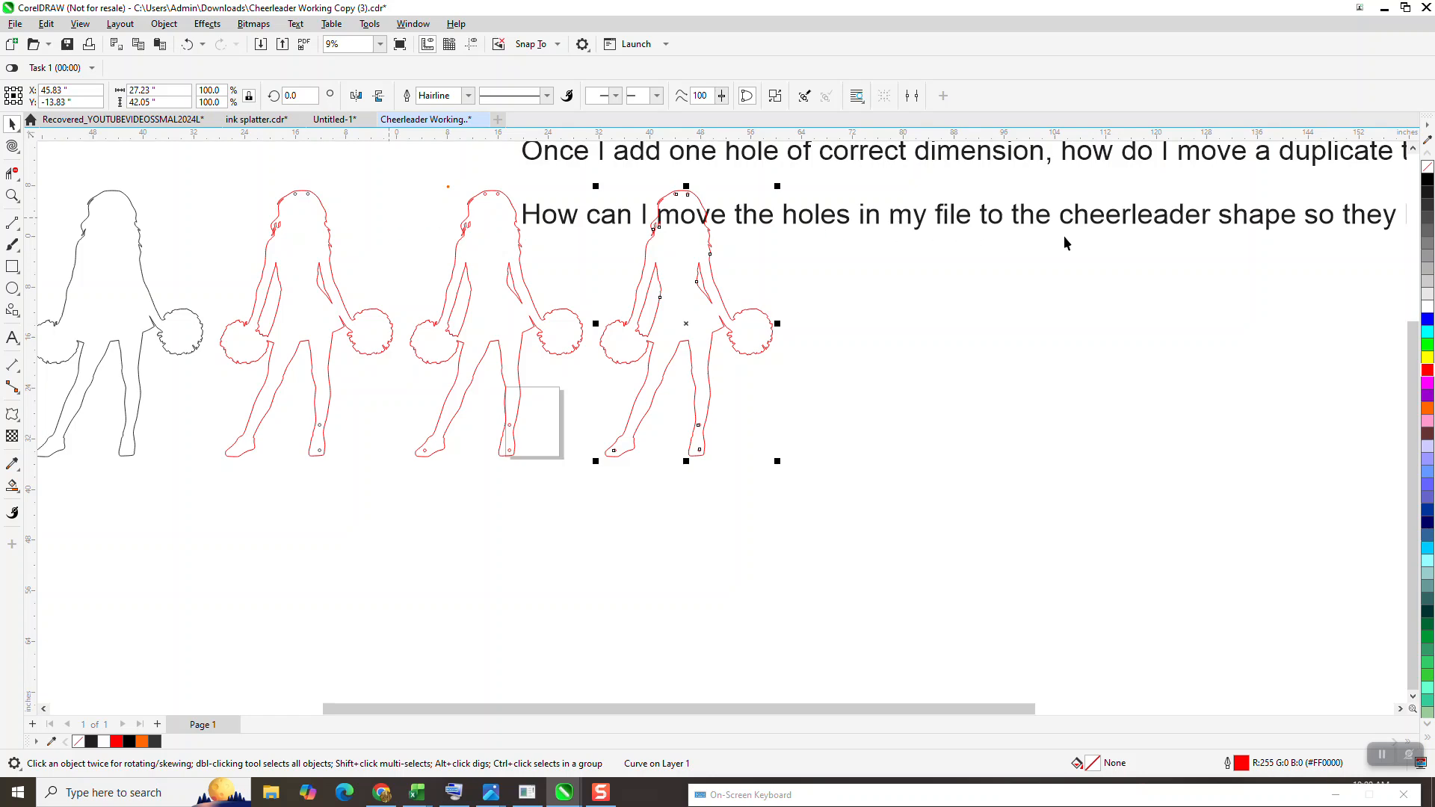
scroll(1064, 238, "down", 3)
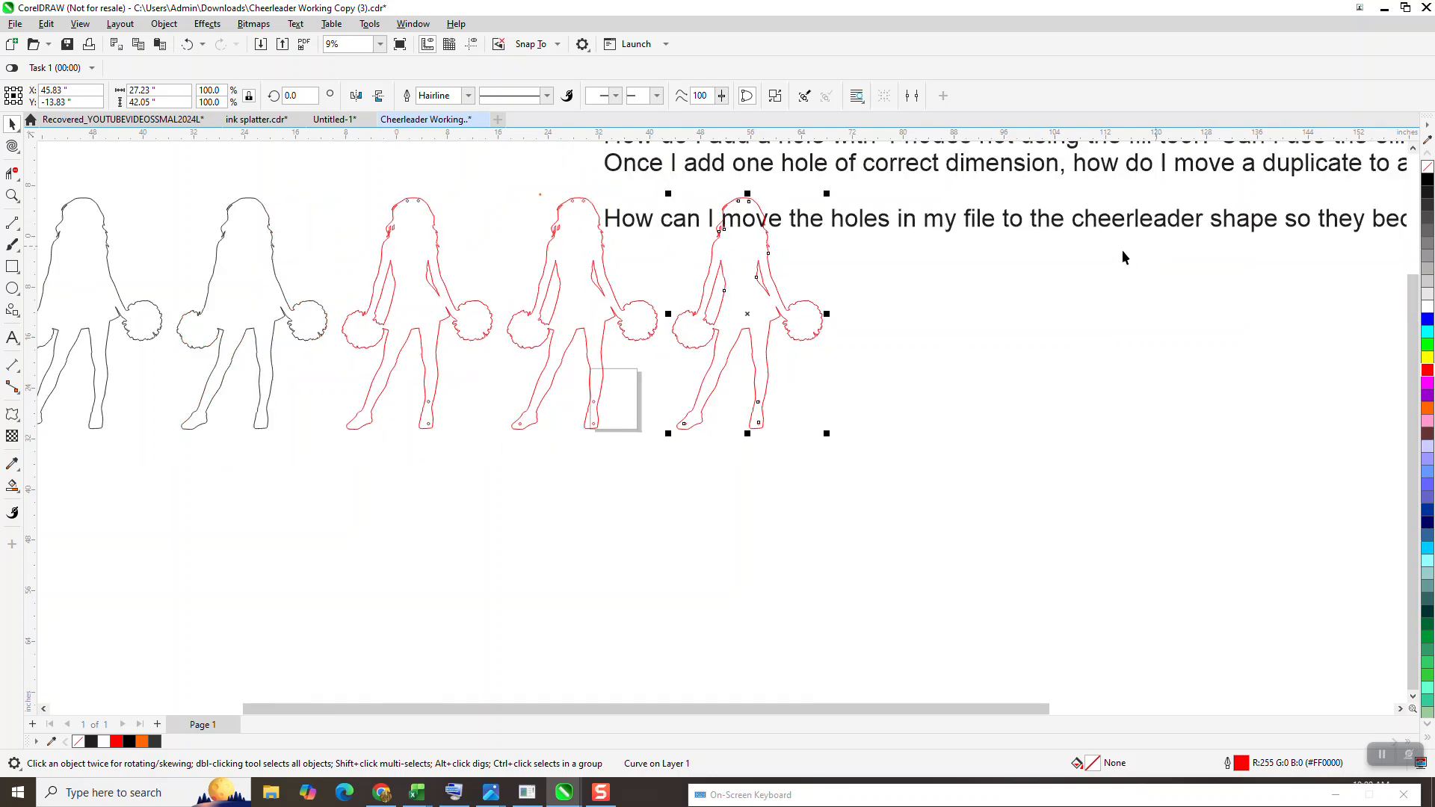
Break the new cheerleader's curve apart and select the separate circle in its left foot
left_click(12, 196)
left_click_drag(799, 335, 897, 378)
left_click_drag(486, 275, 583, 360)
left_click(12, 124)
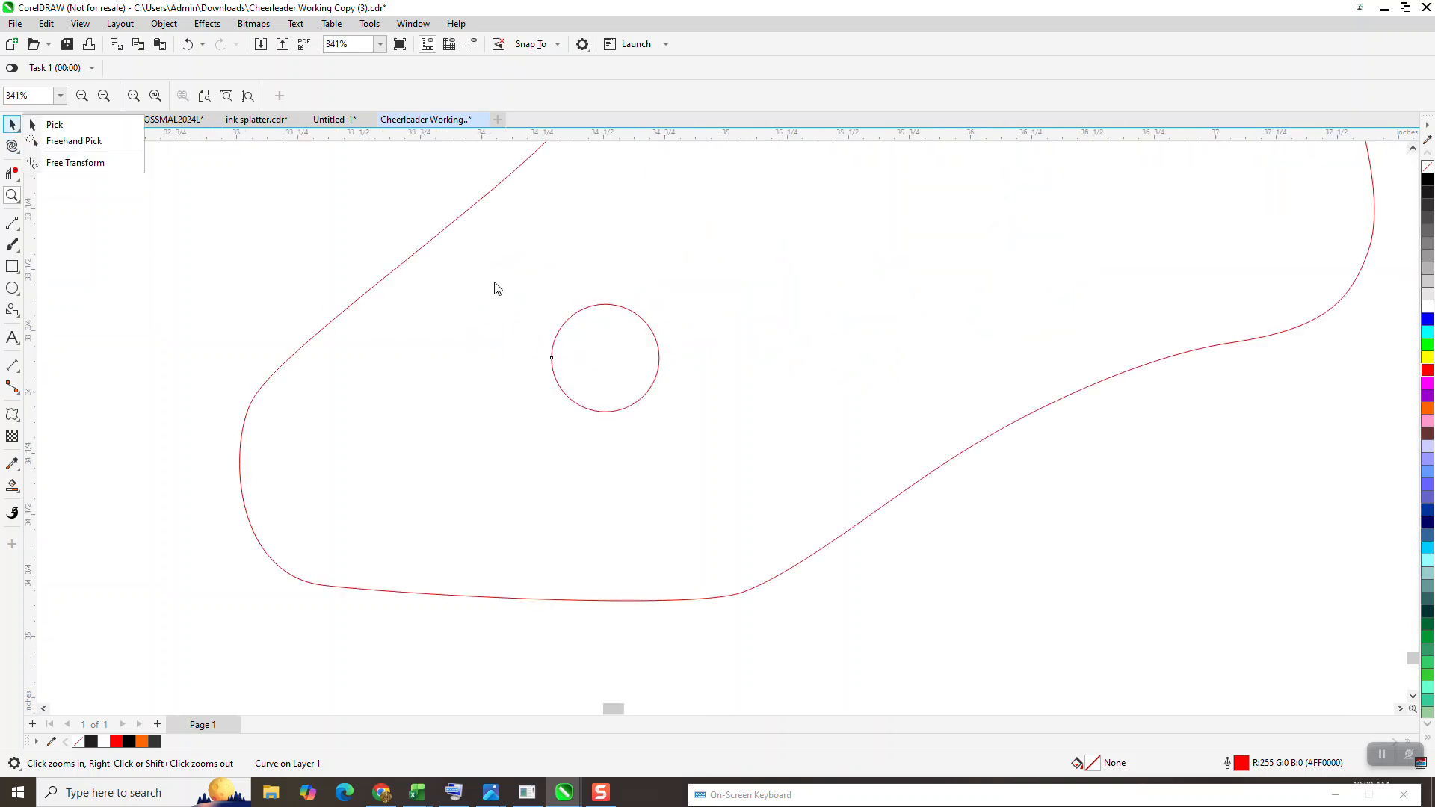
left_click(70, 128)
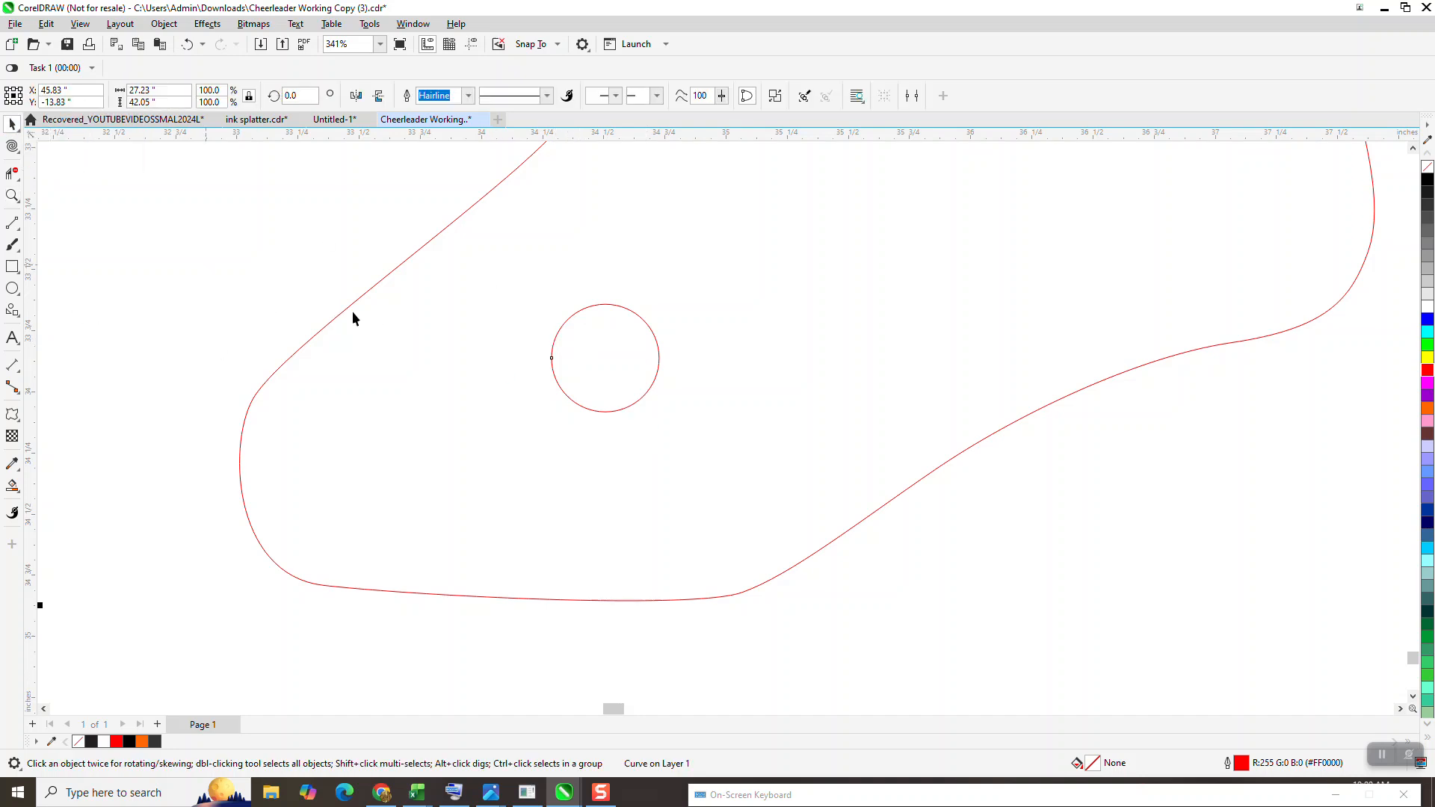
left_click(551, 362)
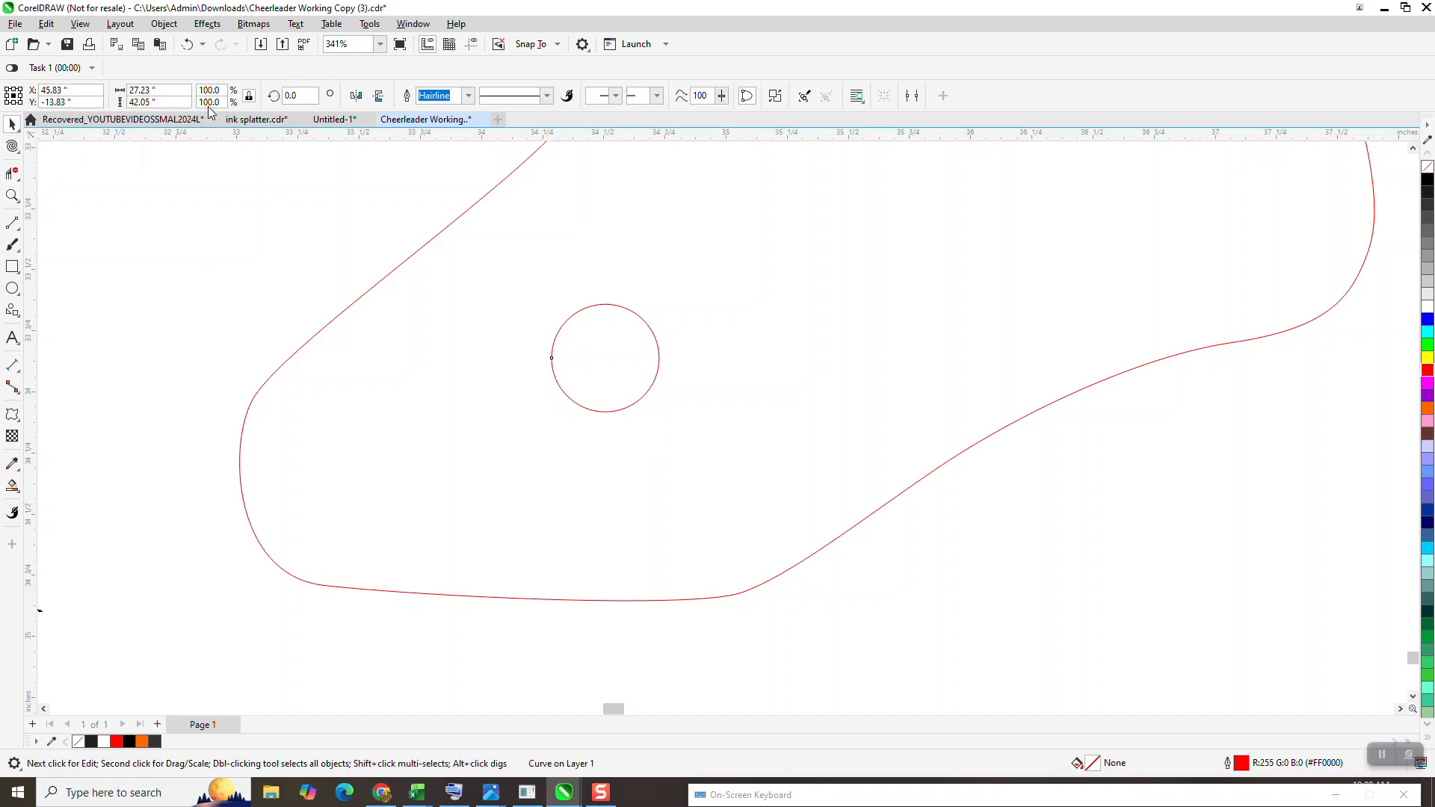
left_click(164, 24)
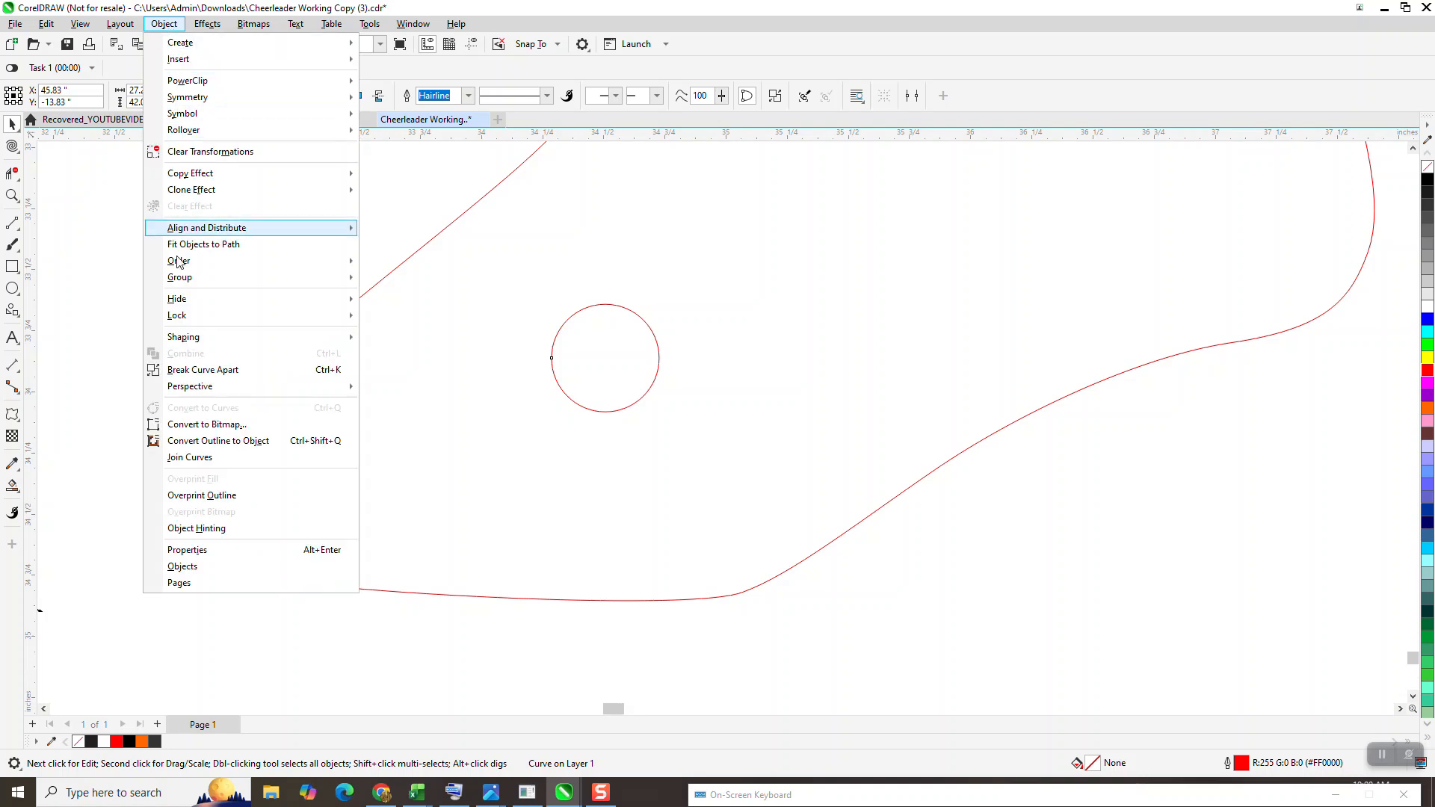
left_click(208, 367)
left_click(551, 358)
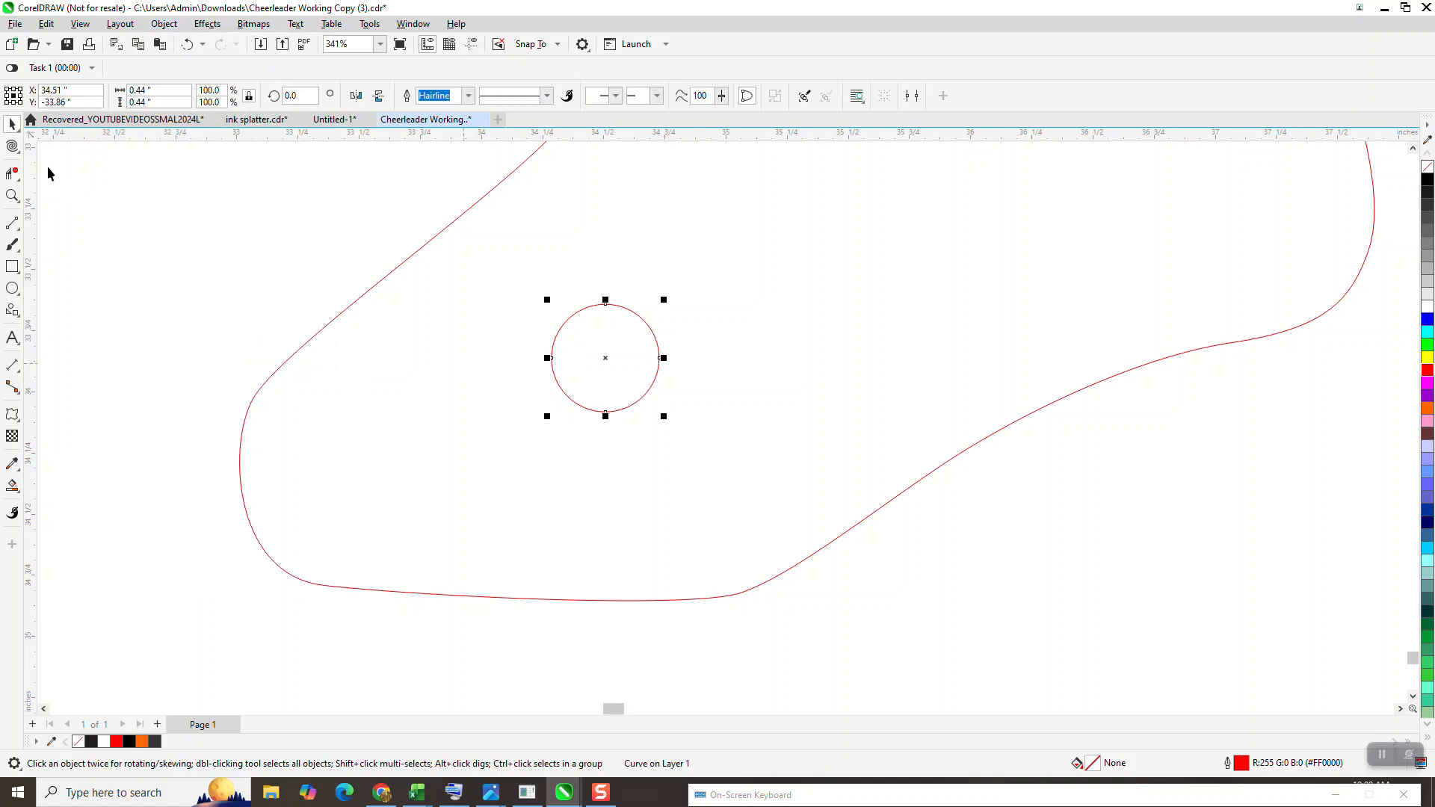
Display and select all the nodes of the left foot's circle with the Shape tool to examine them
left_click(12, 124)
left_click(53, 141)
key("F10")
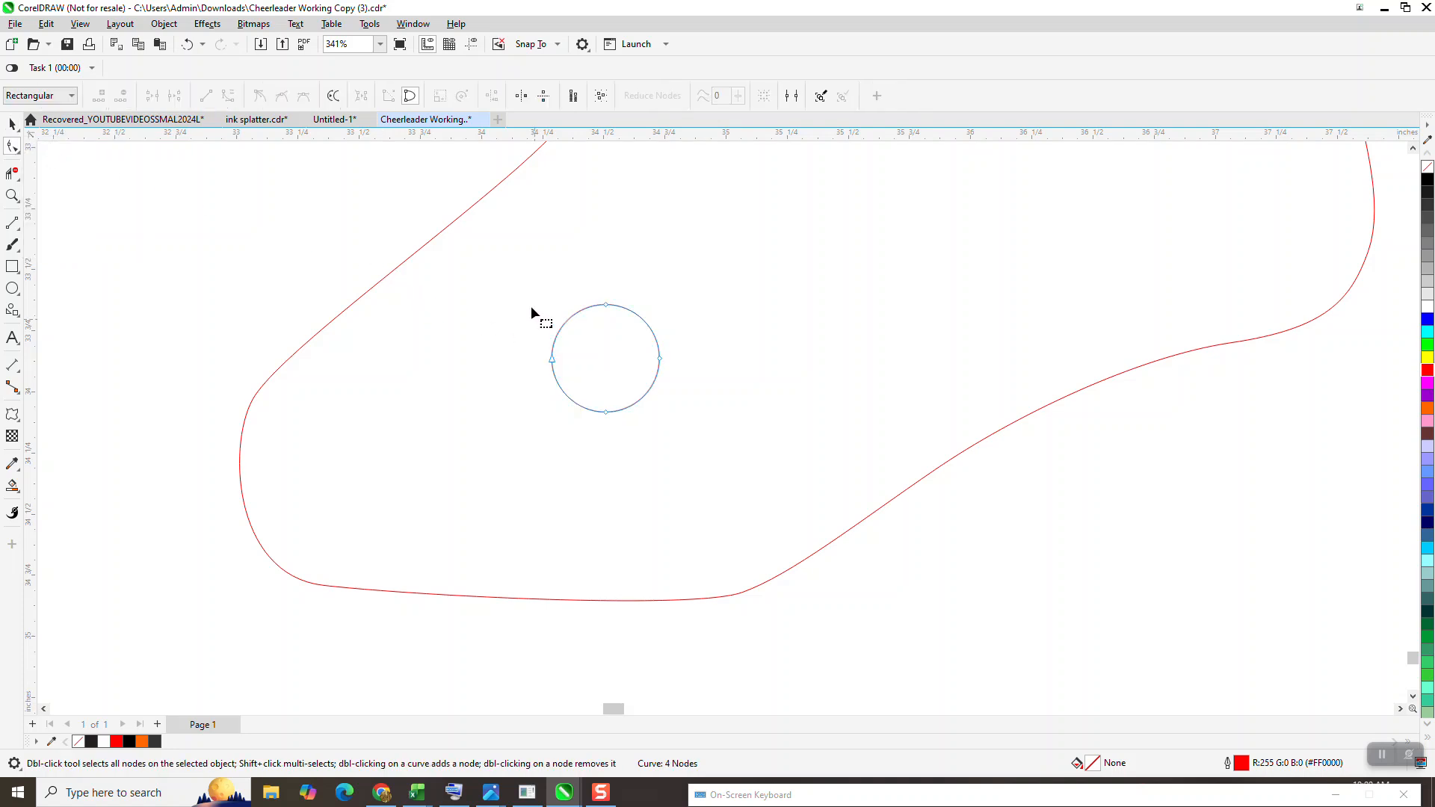
left_click_drag(684, 441, 685, 450)
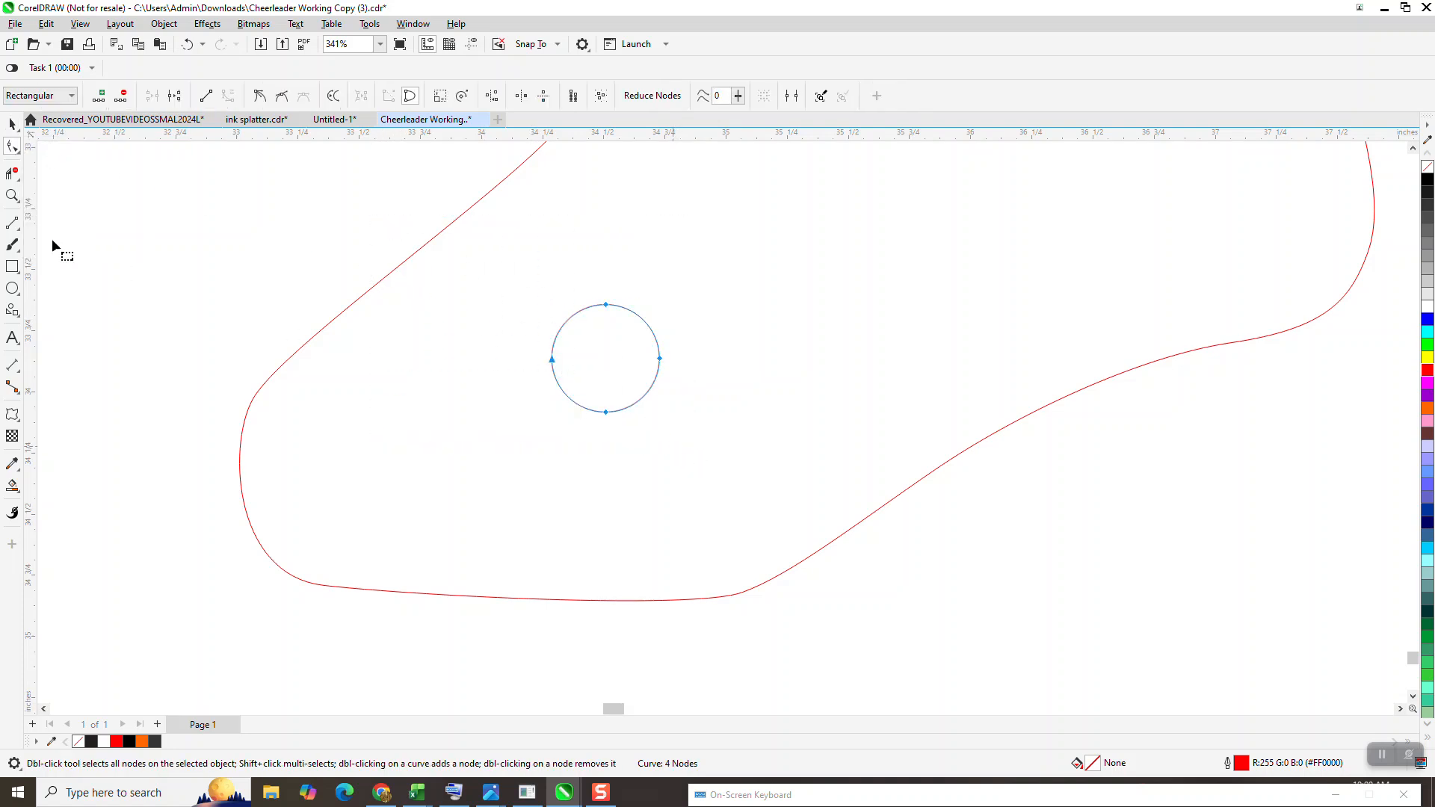
Draw a circle about 0.32 inches wide outside the left foot and convert it to curves
left_click(12, 287)
left_click_drag(235, 266, 191, 314)
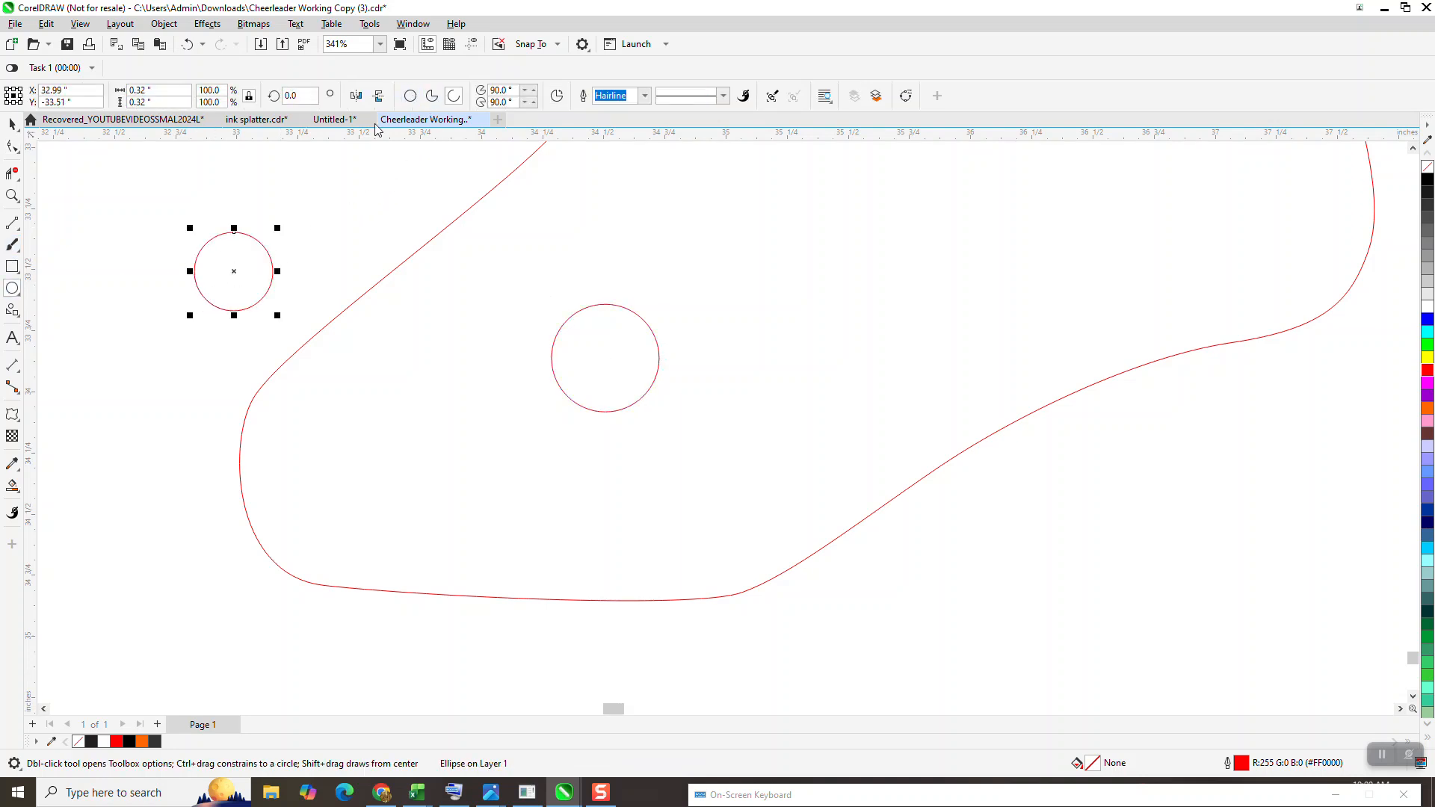
left_click(165, 24)
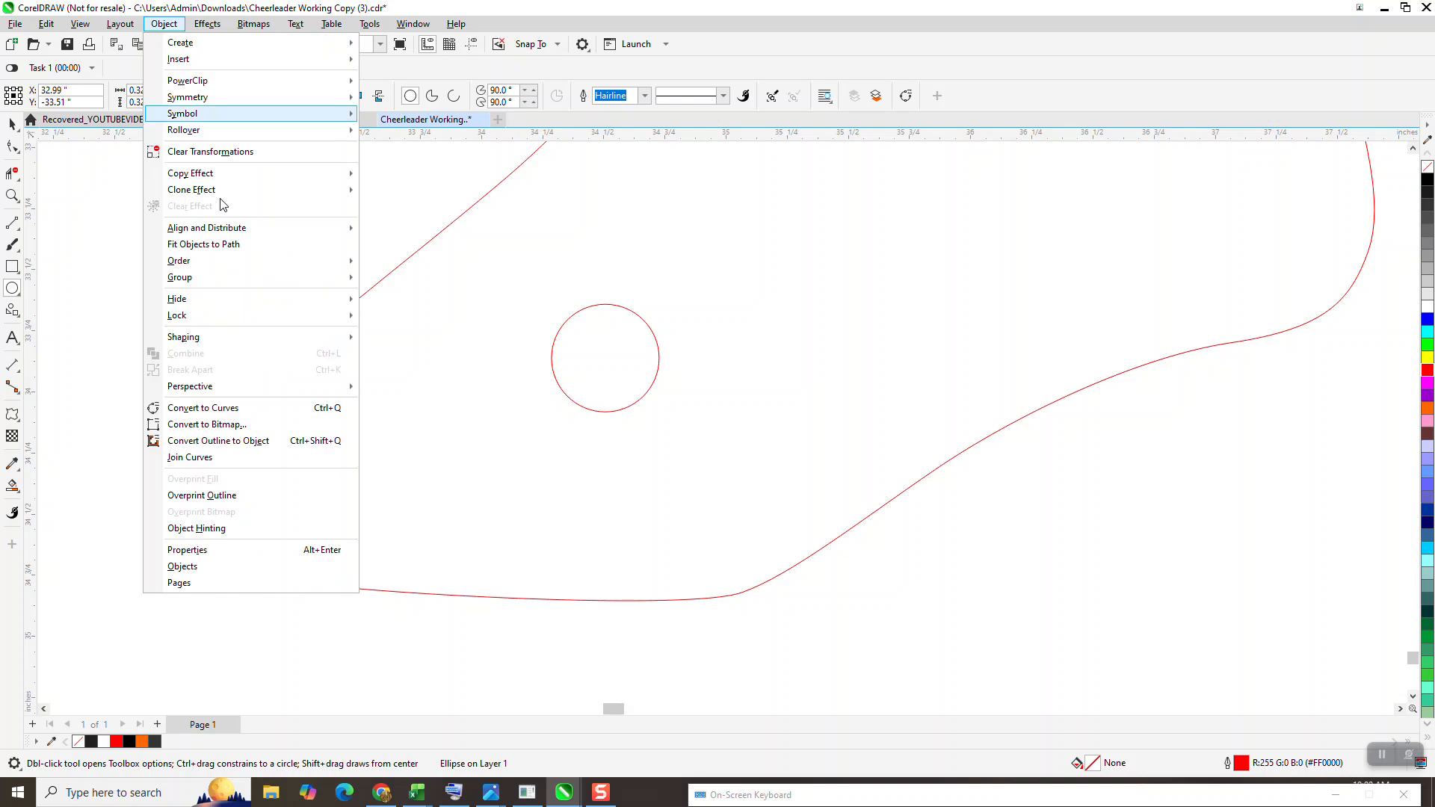
left_click(230, 410)
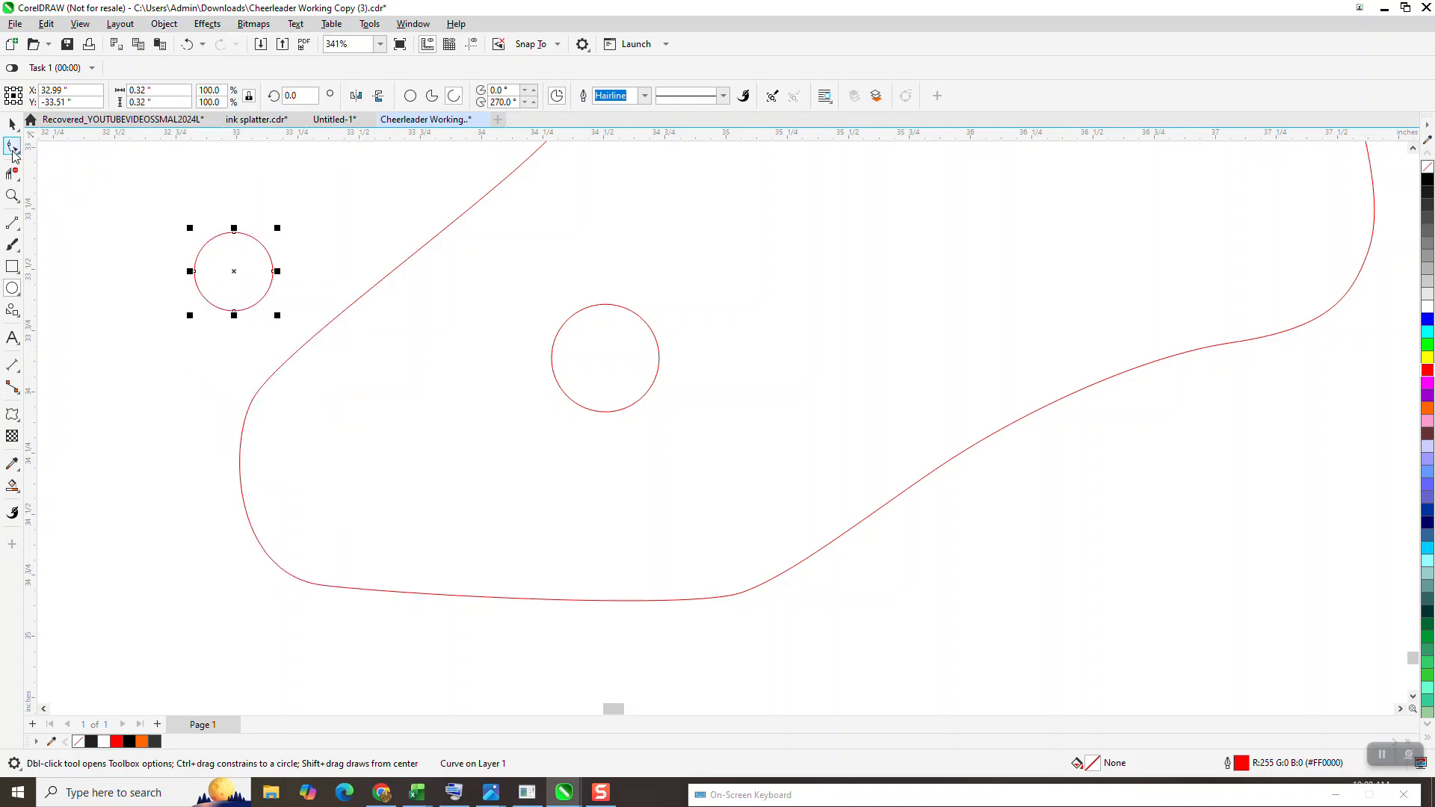
Display the nodes of the small test circle outside the foot with the Shape tool and delete the circle
left_click(13, 148)
key("Delete")
scroll(307, 341, "down", 8)
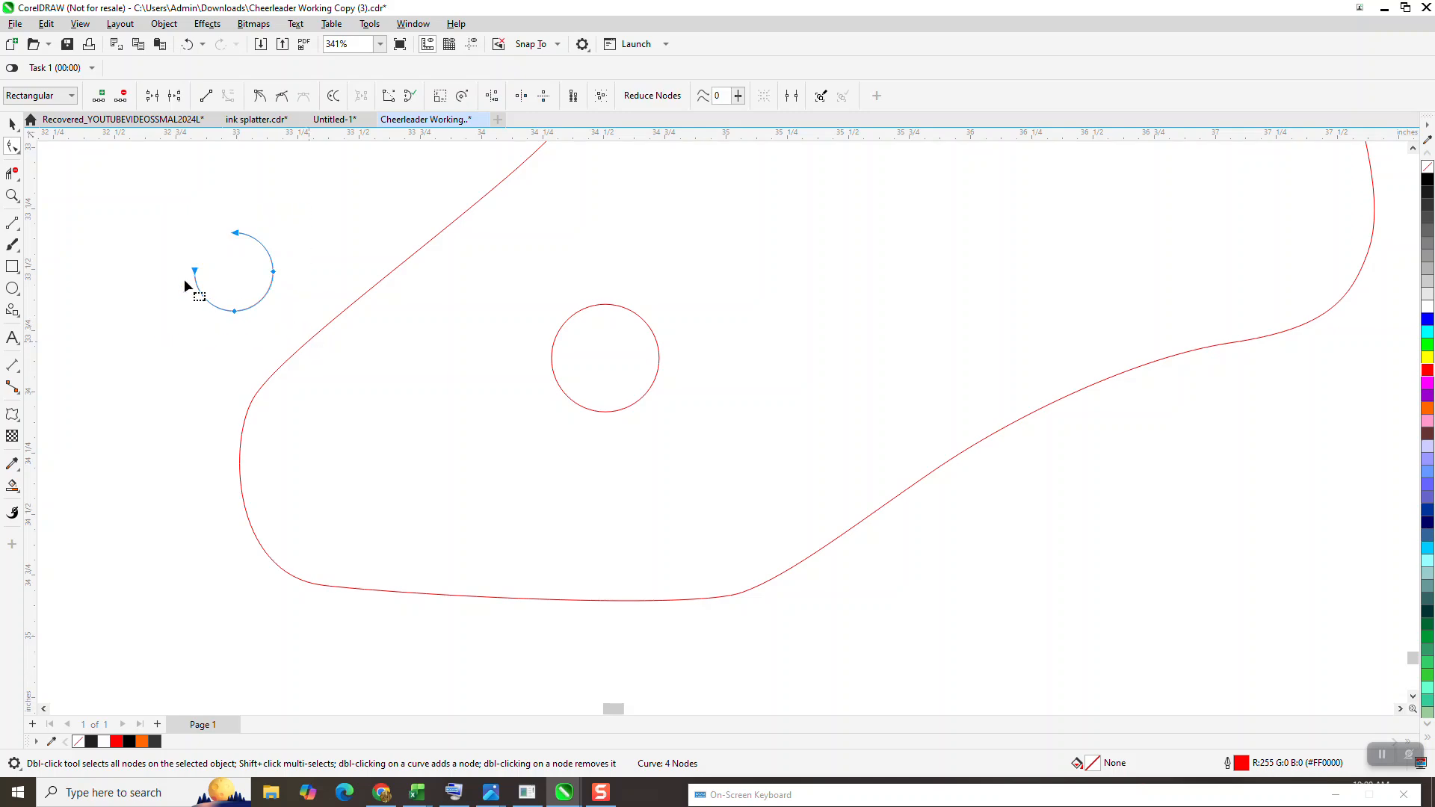
Place a duplicate of the left foot's 0.44-inch circle up and to the right of the original, inside the rightmost cheerleader's ankle
scroll(495, 417, "down", 10)
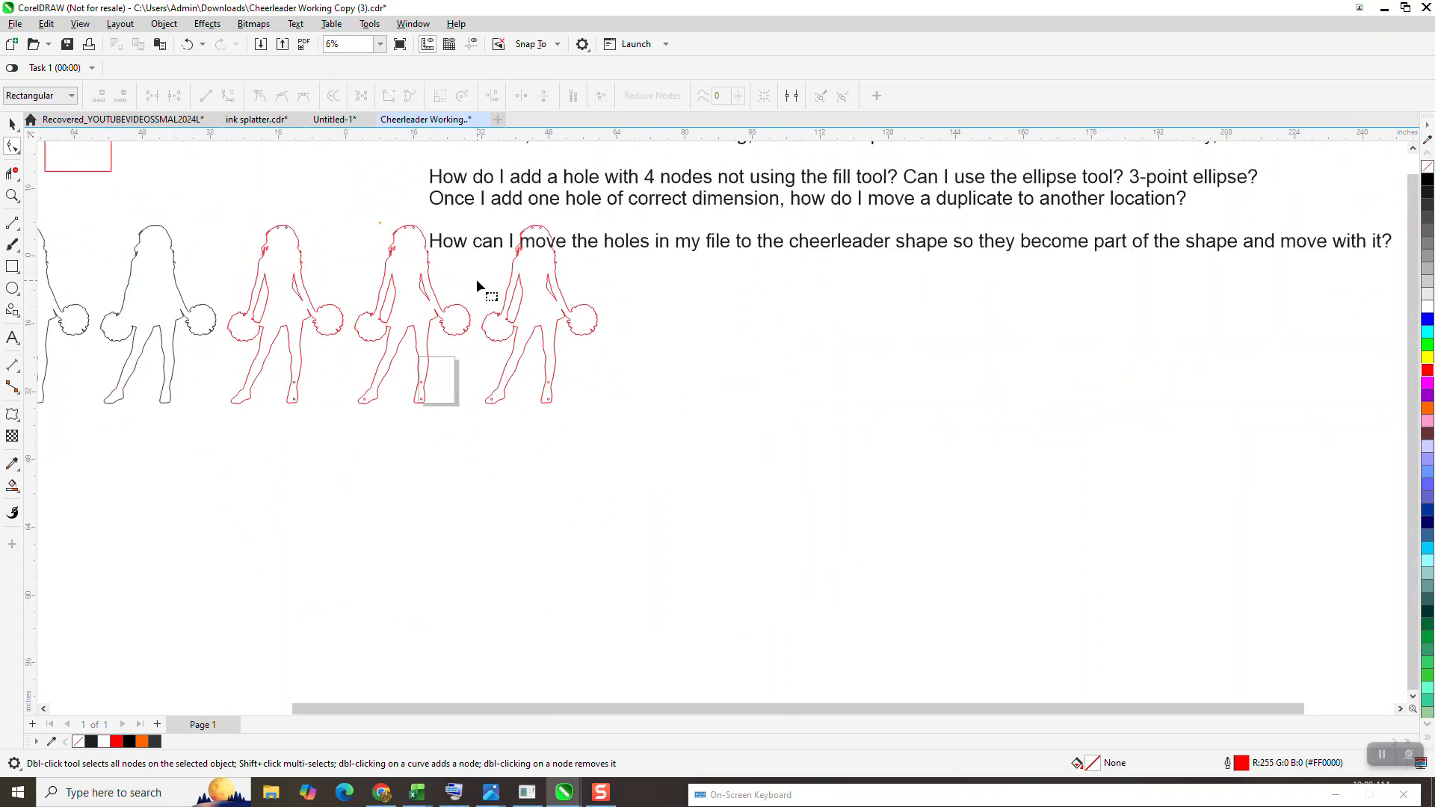
scroll(811, 260, "down", 1)
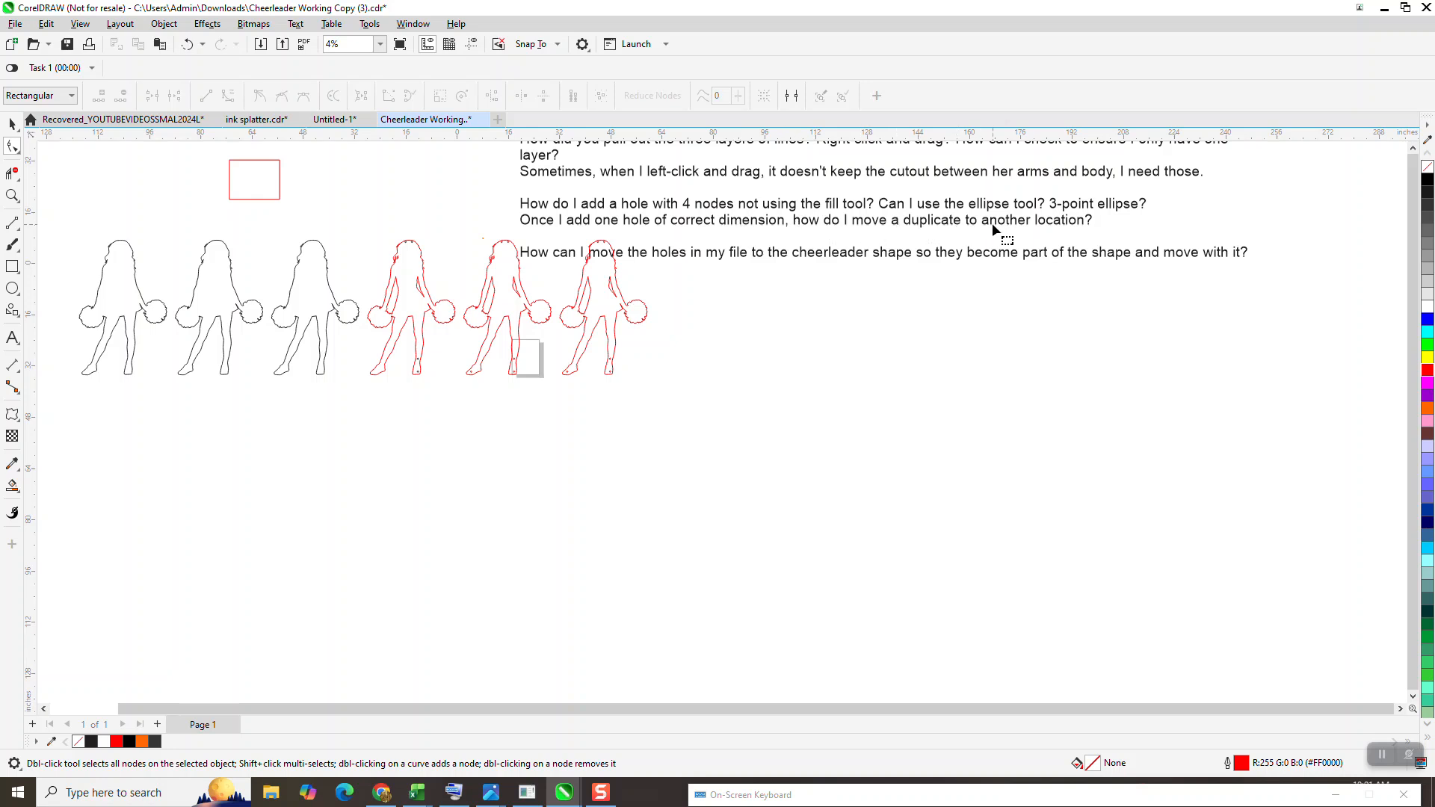
left_click(13, 124)
left_click(12, 196)
left_click_drag(550, 370, 662, 419)
scroll(371, 544, "down", 4)
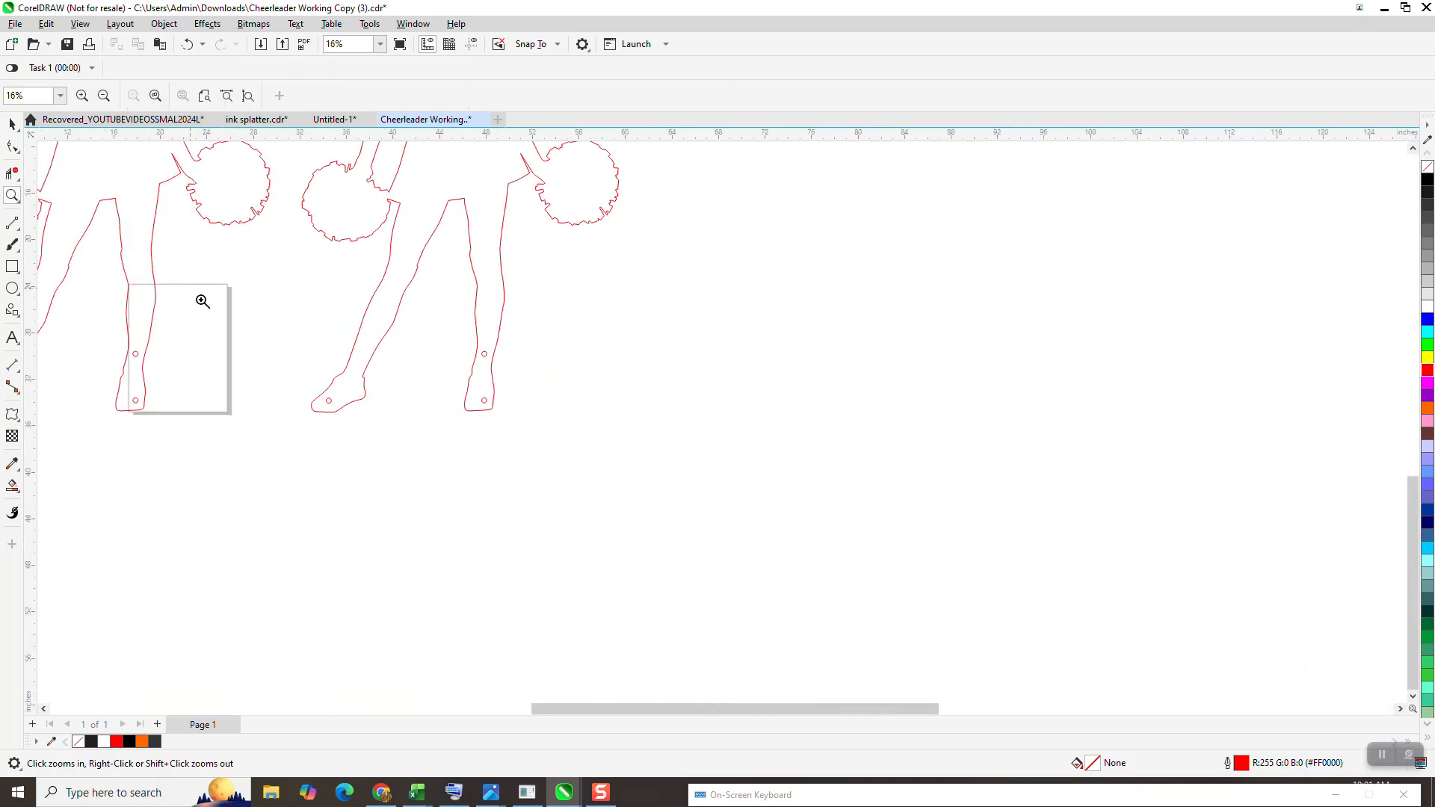
left_click(12, 124)
left_click(330, 404)
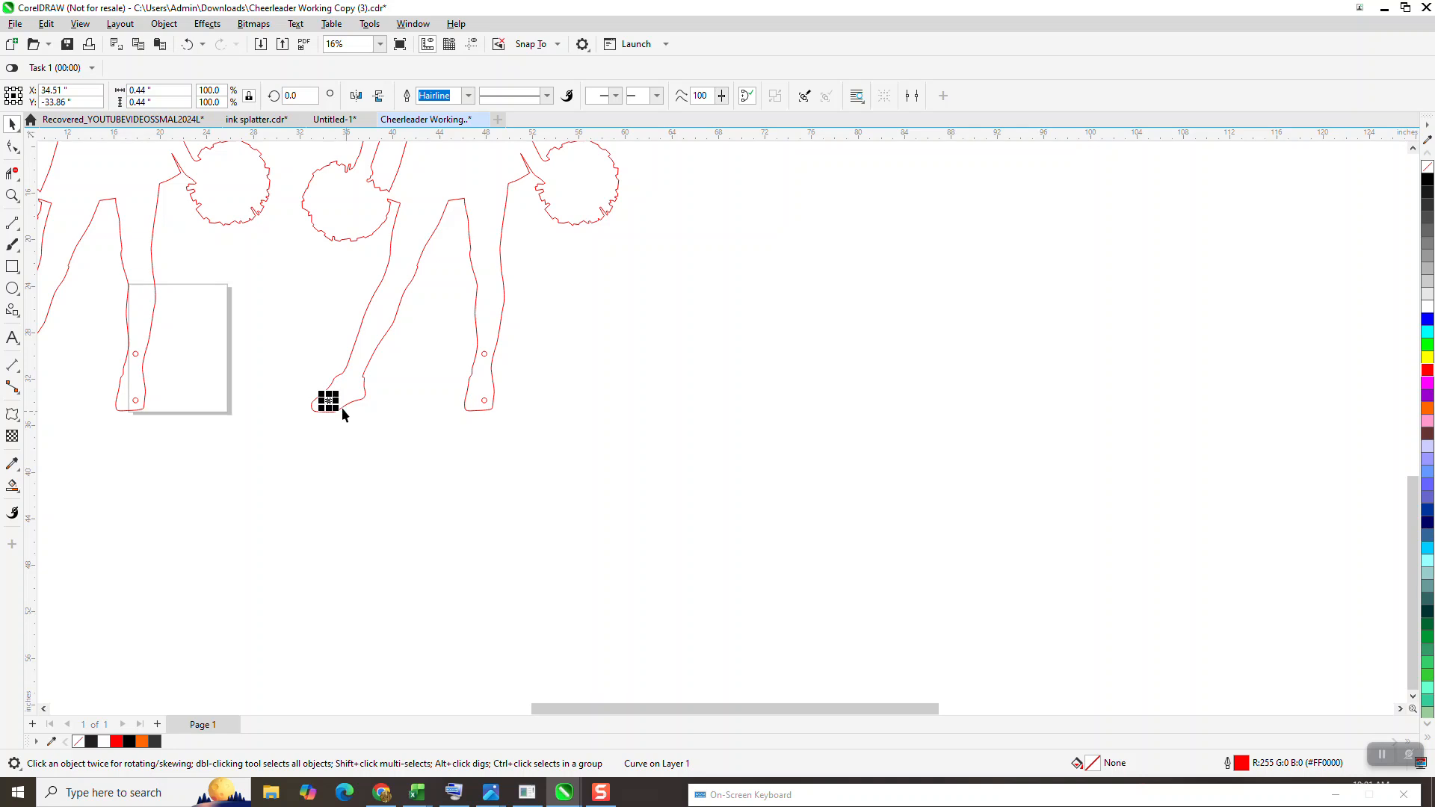
left_click_drag(330, 403, 346, 385)
left_click(384, 466)
Nudge only the rightmost cheerleader outline 30 inches to the right to test whether the holes follow, and undo the move
scroll(297, 516, "down", 3)
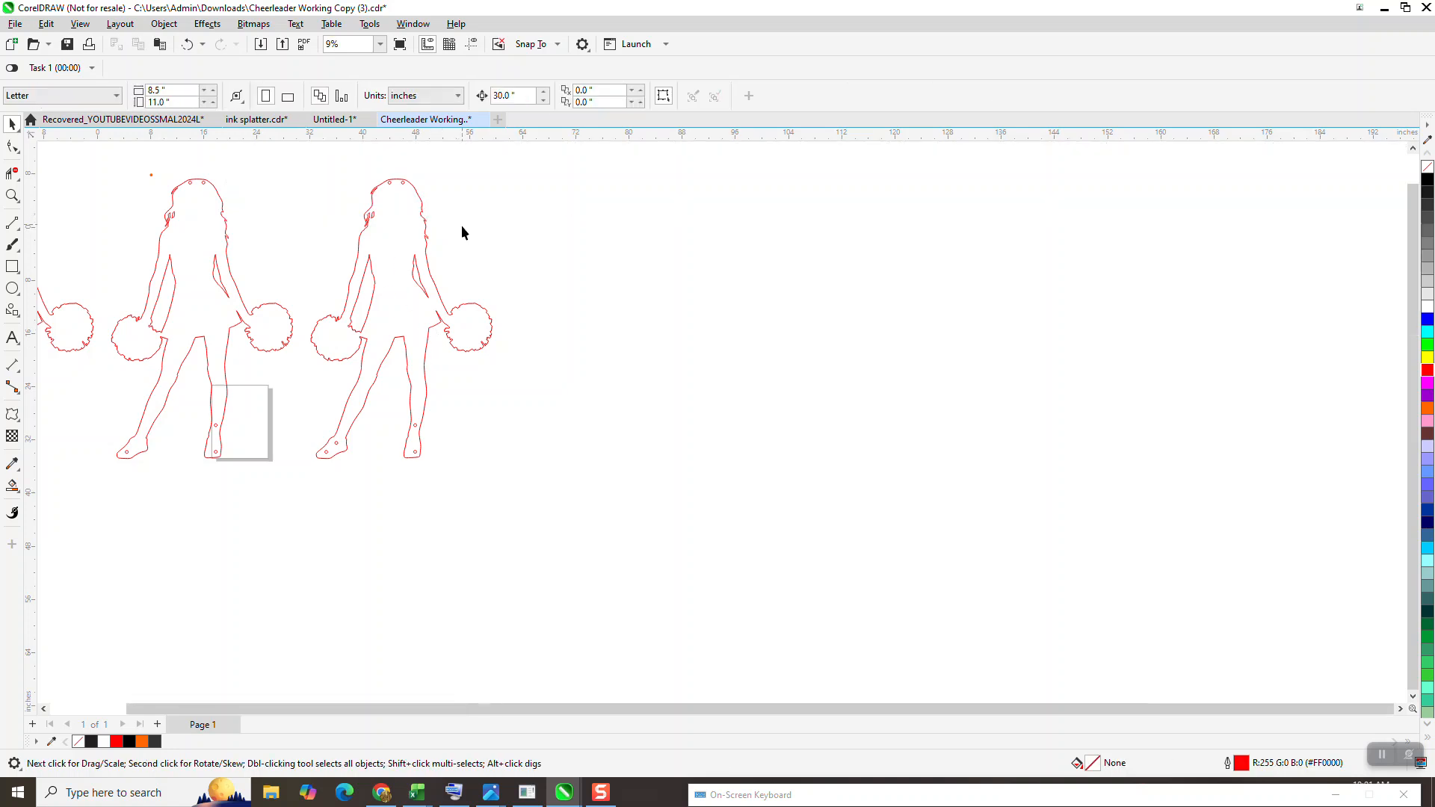
left_click(396, 341)
key("Right")
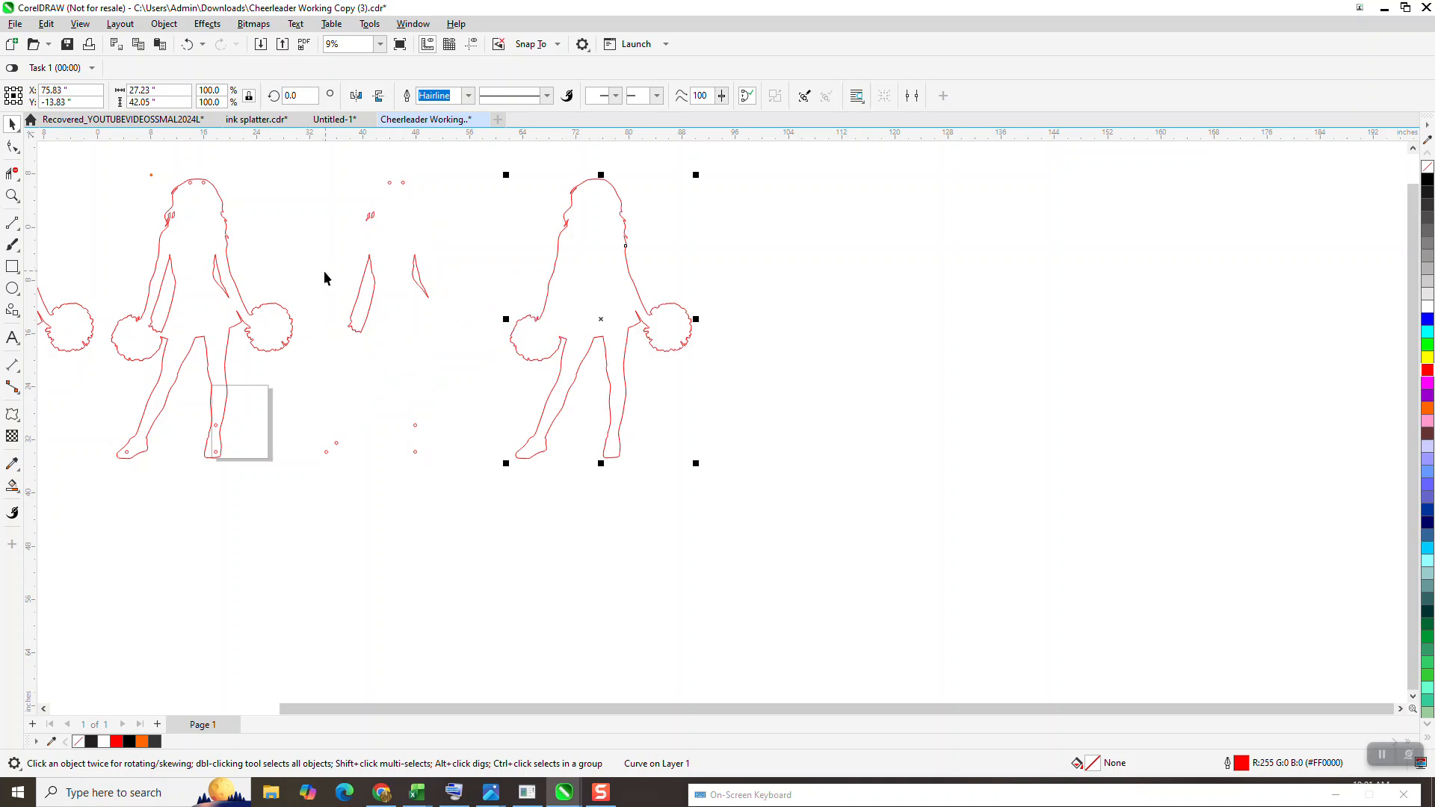
key("ctrl+z")
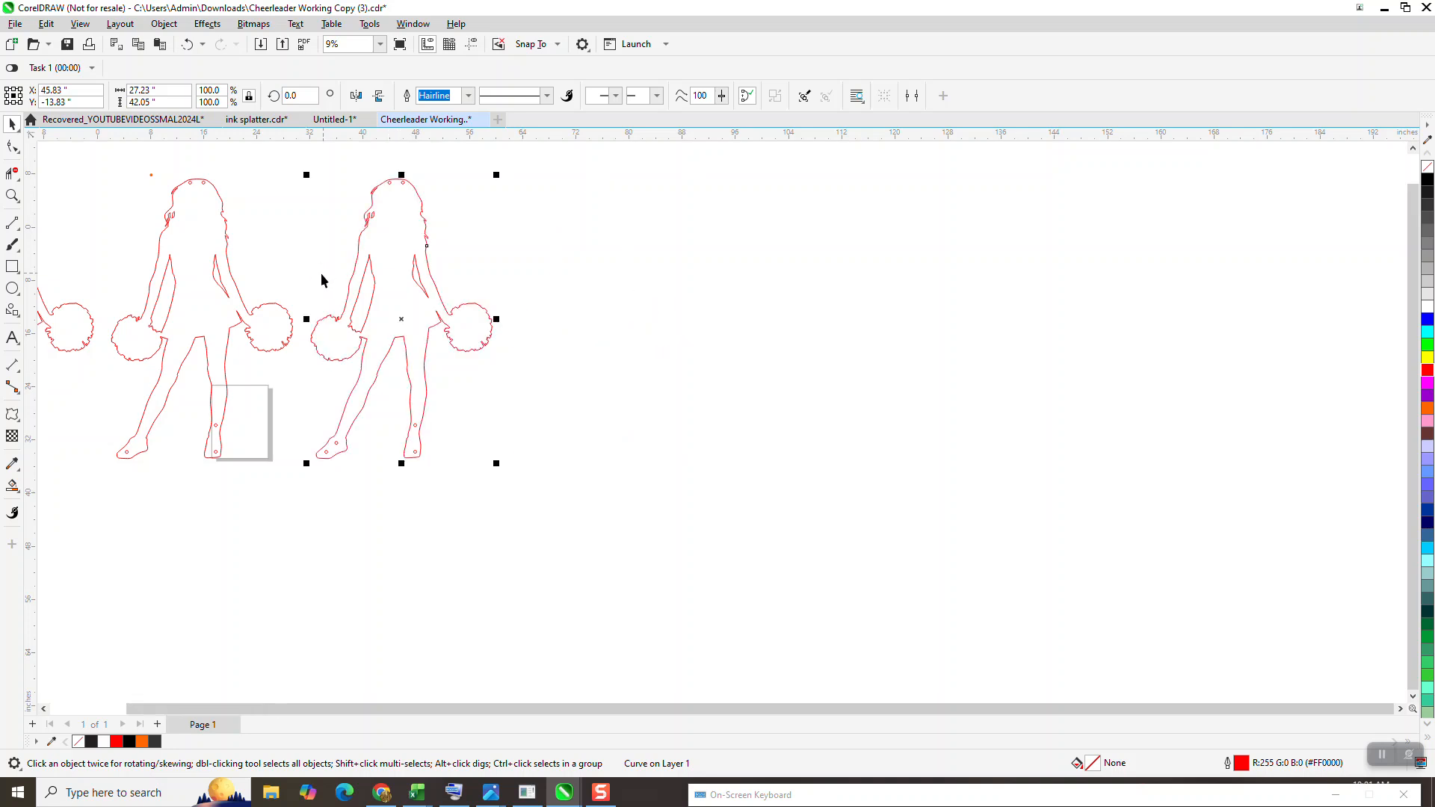
Set the Smart Fill color to blue, fill the rightmost cheerleader's body, and move the filled shape 30 inches to the right
left_click(11, 487)
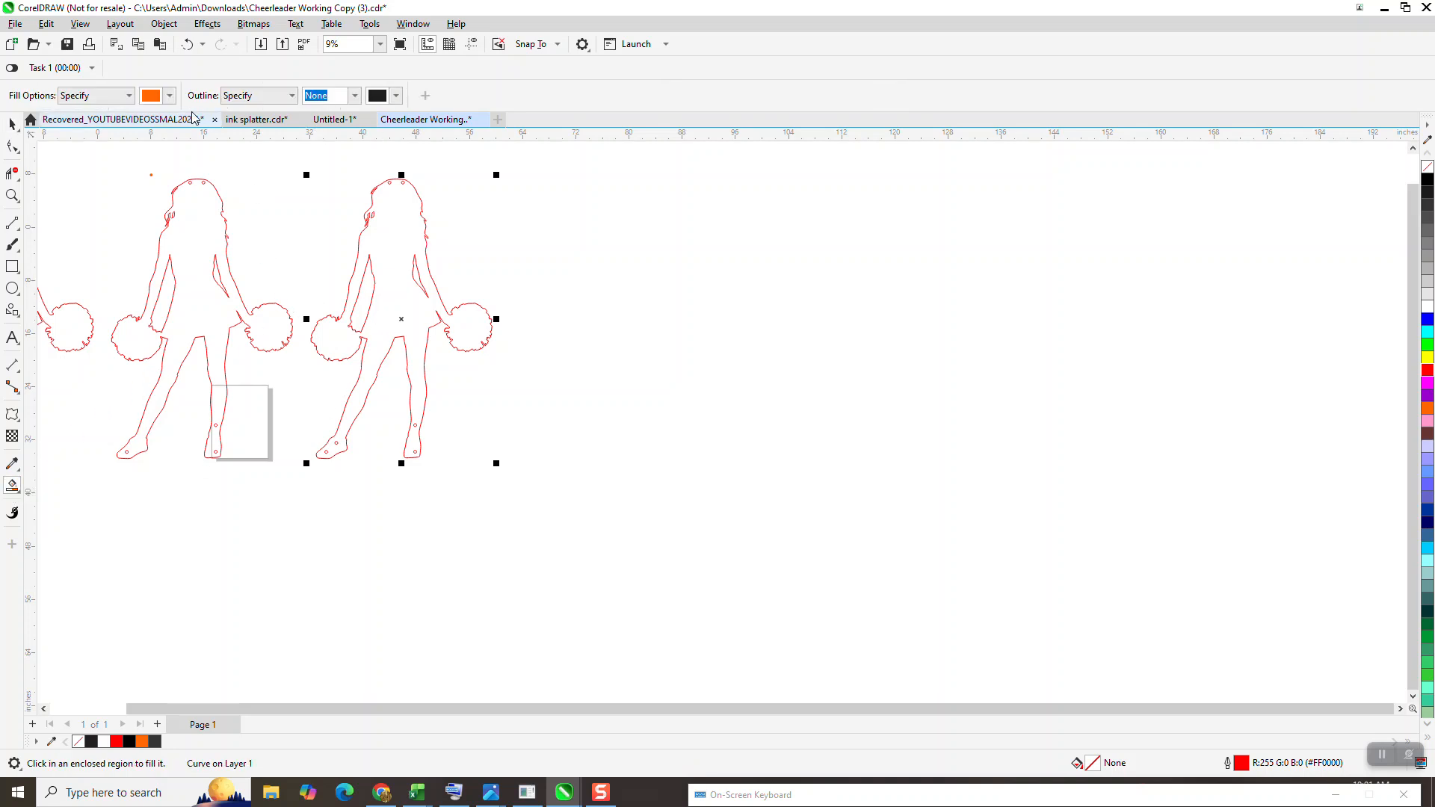
left_click(170, 95)
left_click(219, 192)
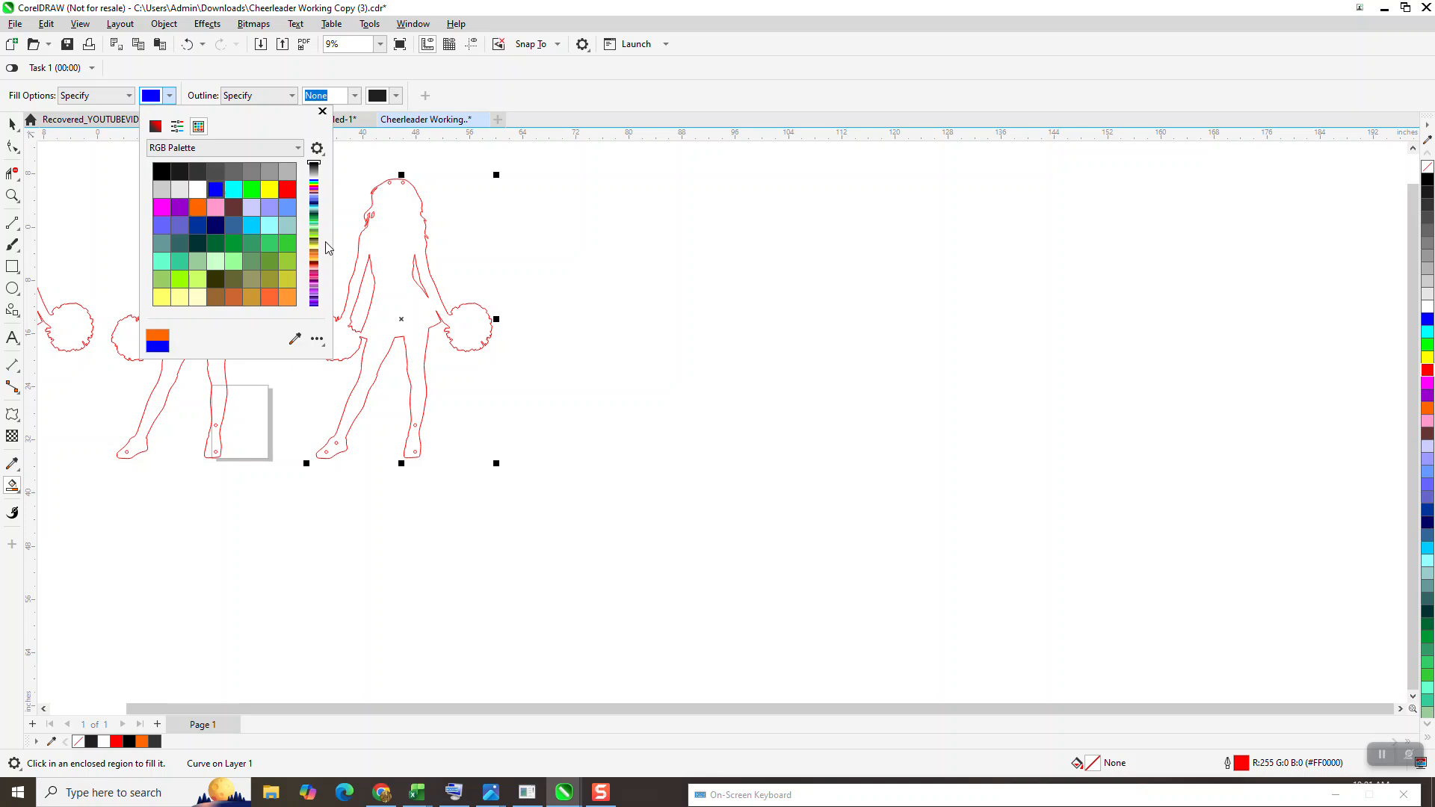
left_click(386, 252)
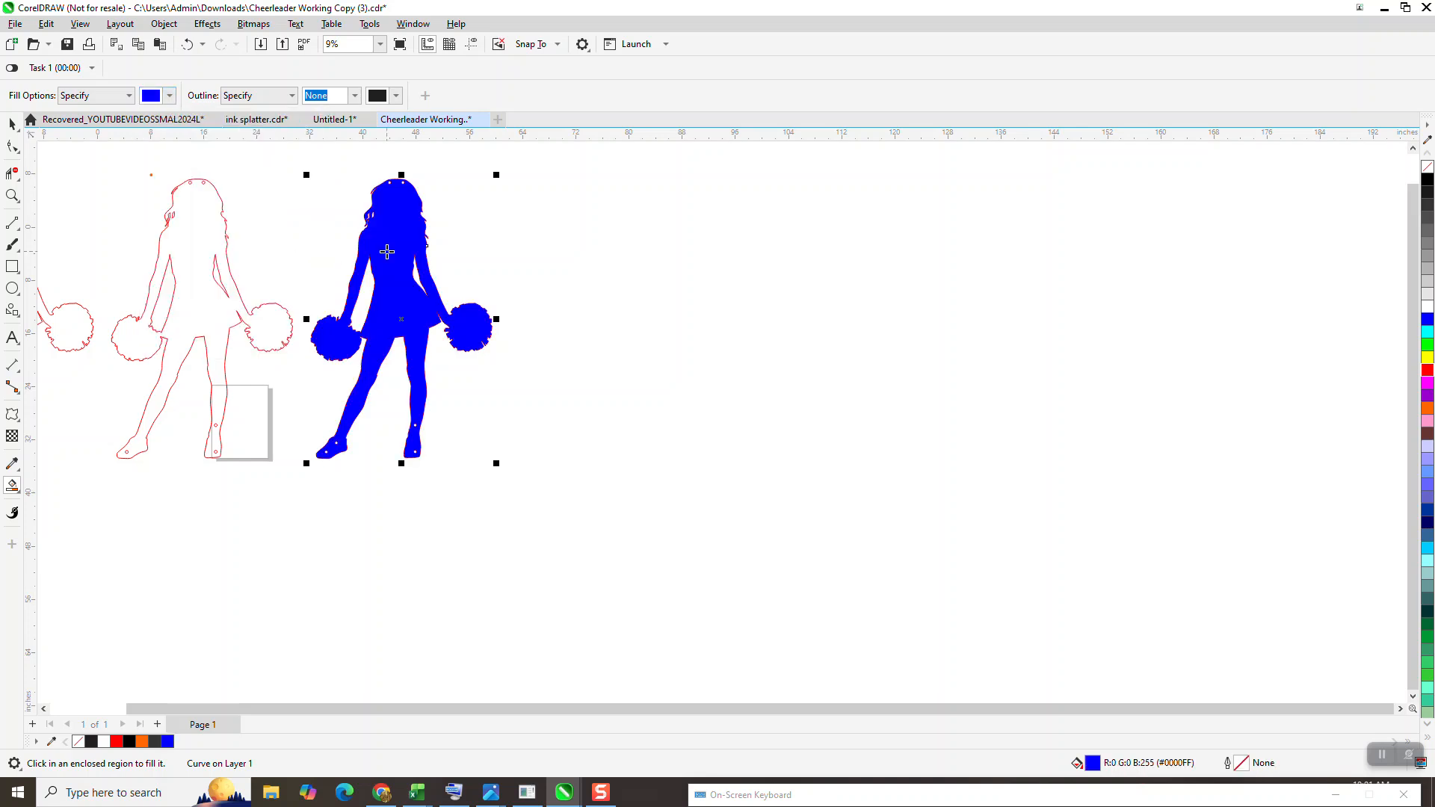
key("Right")
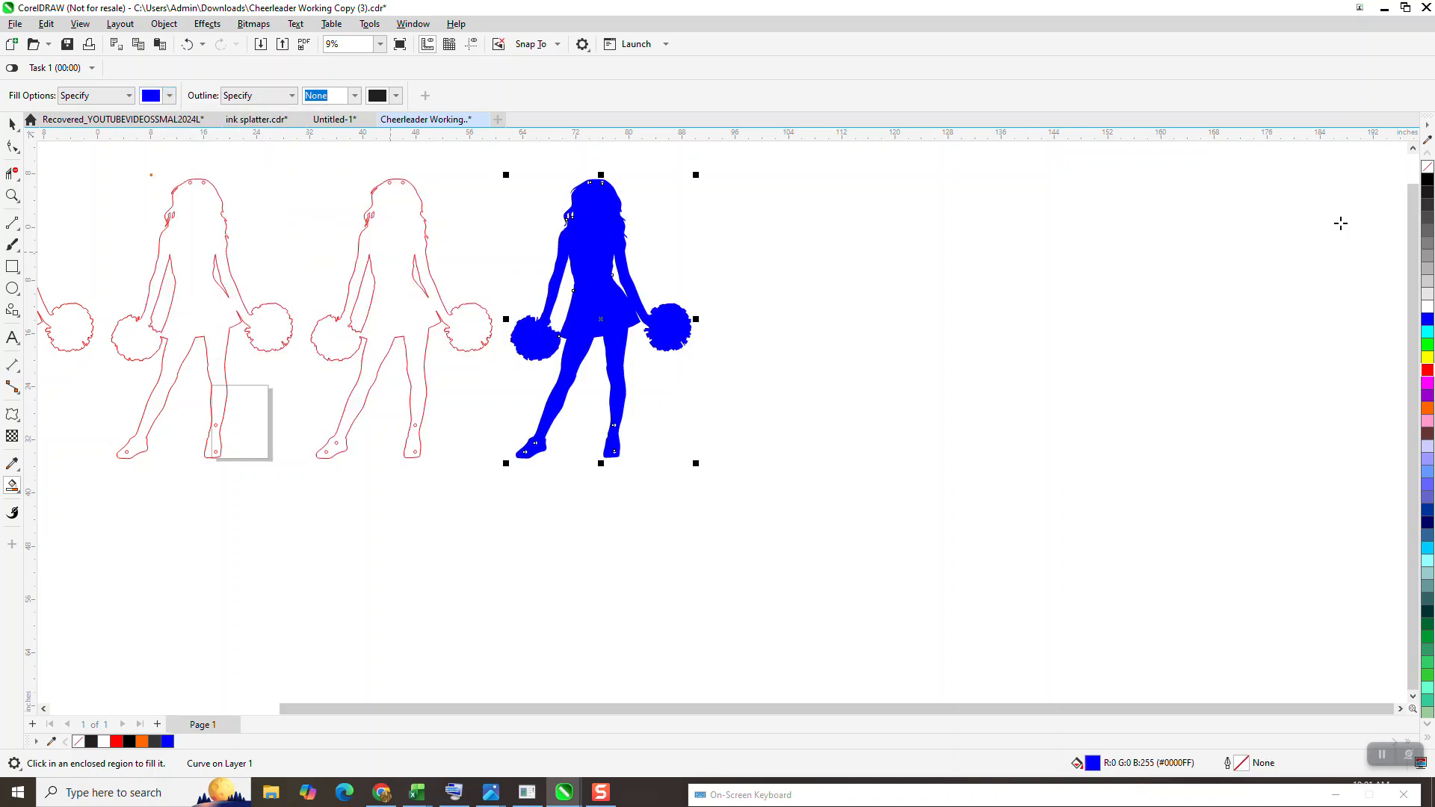
Remove the blue fill from the newest cheerleader, give it a red outline, and check the holes in its feet
left_click(1427, 168)
right_click(1427, 373)
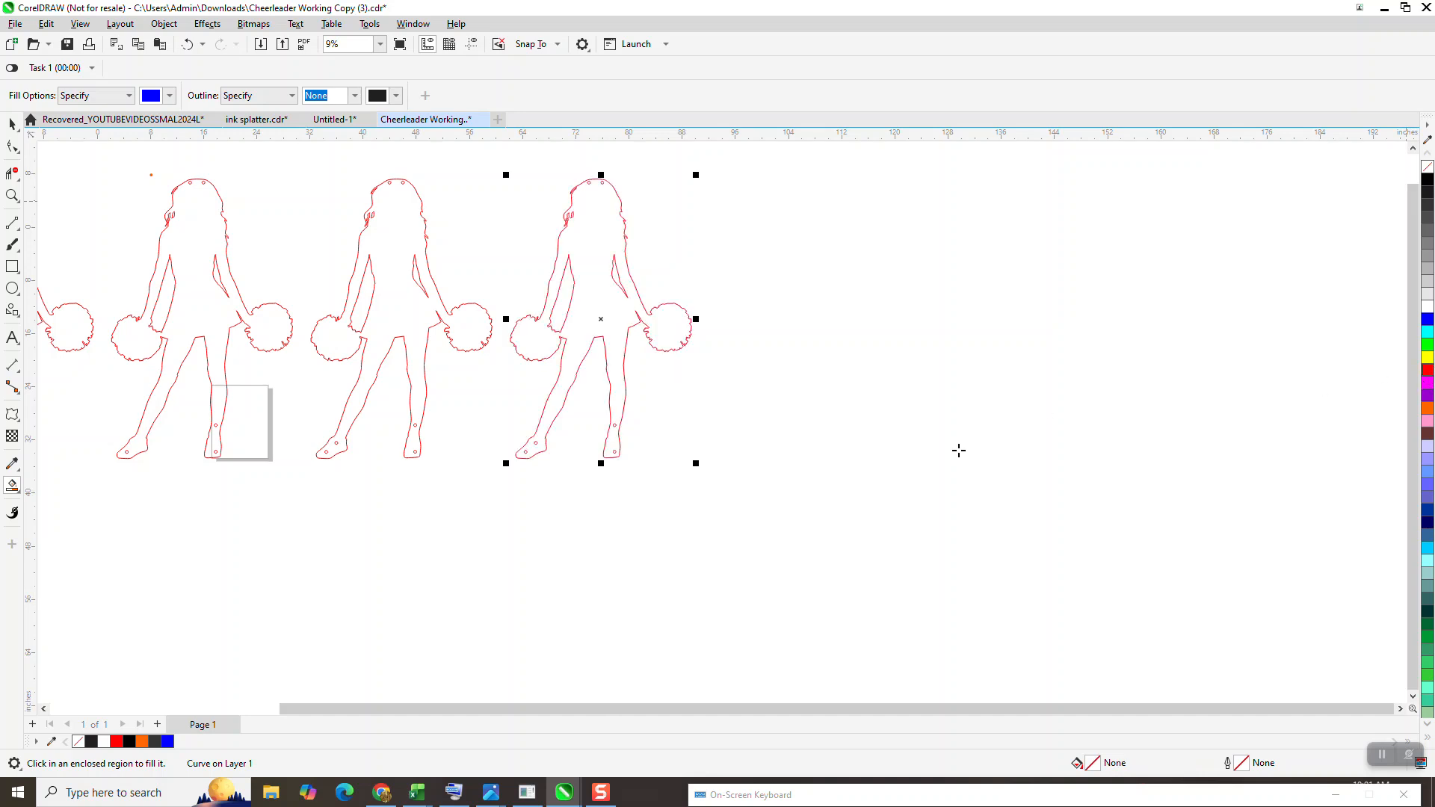
left_click(13, 196)
left_click_drag(357, 319, 794, 517)
scroll(789, 517, "down", 6)
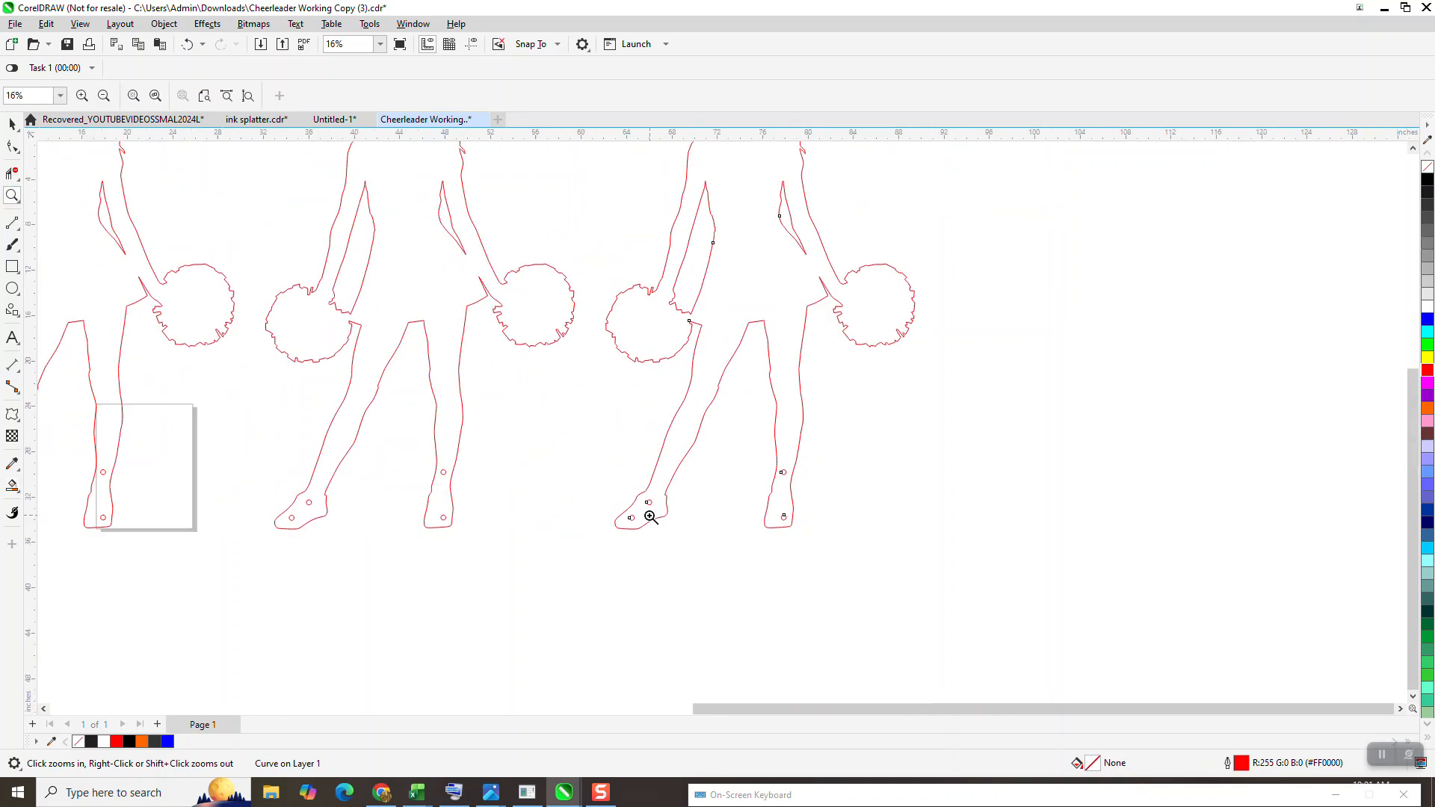
scroll(623, 508, "down", 1)
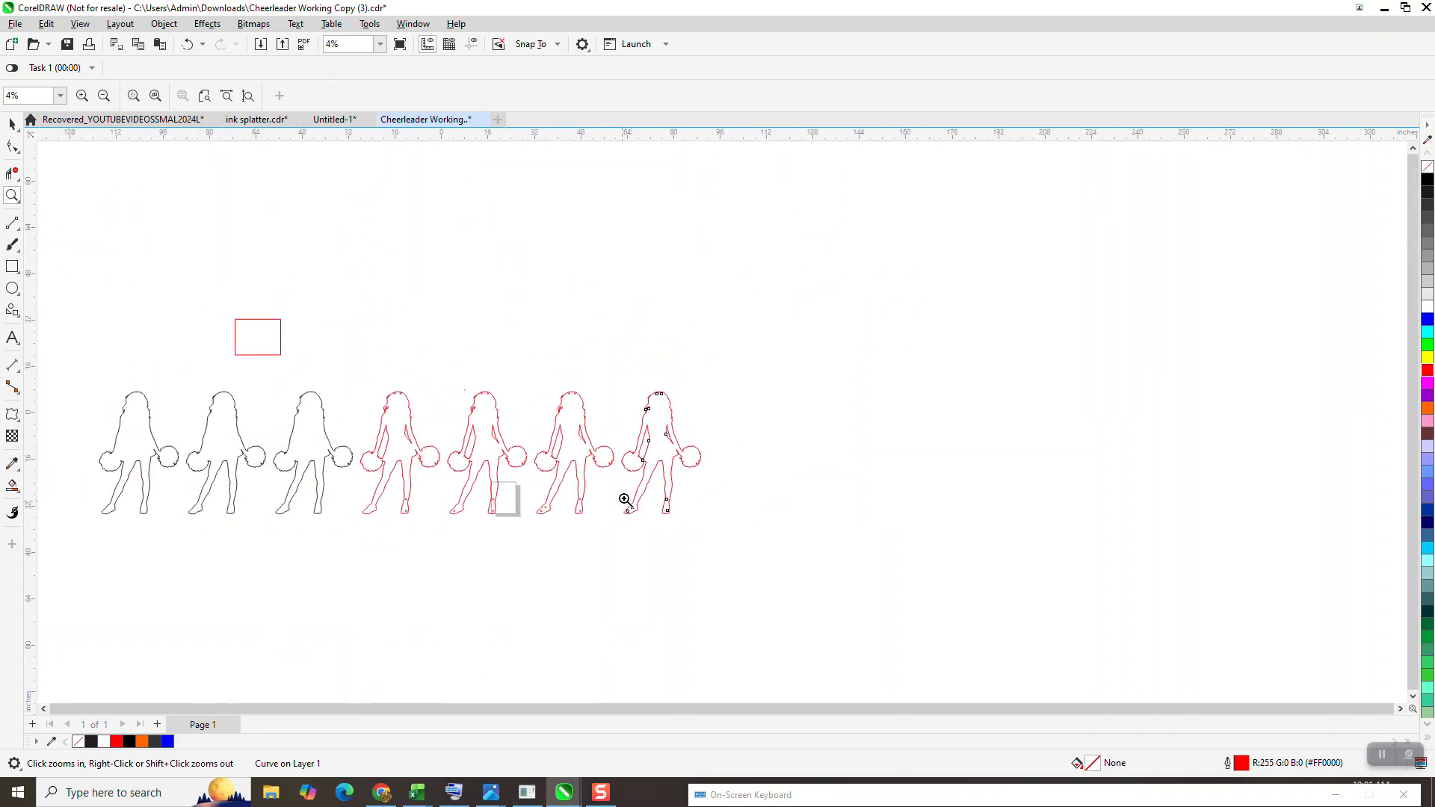